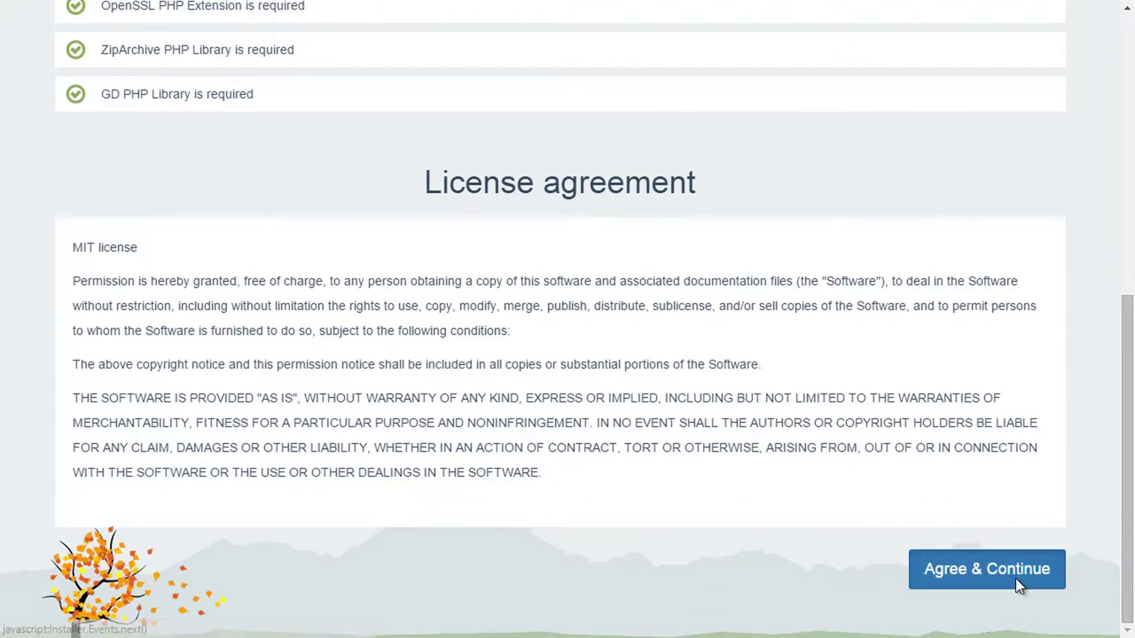
# Accept the license and choose SQLite as the database type.
pyautogui.click(1016, 578)
pyautogui.click(621, 268)
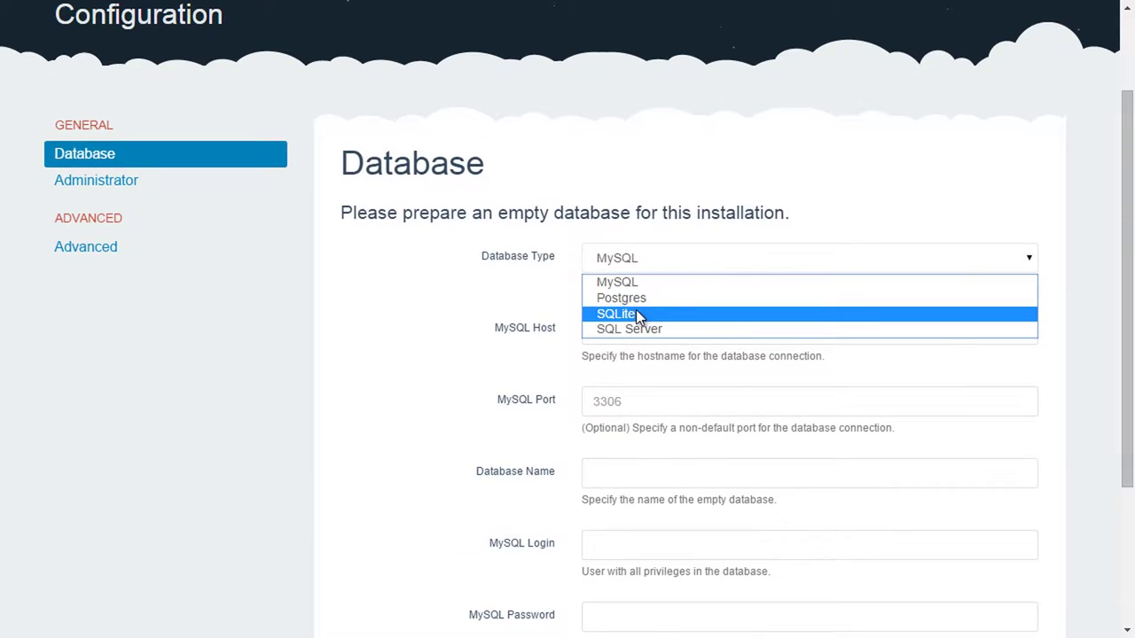
pyautogui.click(629, 314)
pyautogui.click(95, 234)
# Enter the administrator's first and last name, e-mail address and login, then continue to site setup.
pyautogui.doubleClick(663, 314)
pyautogui.write('Samuel')
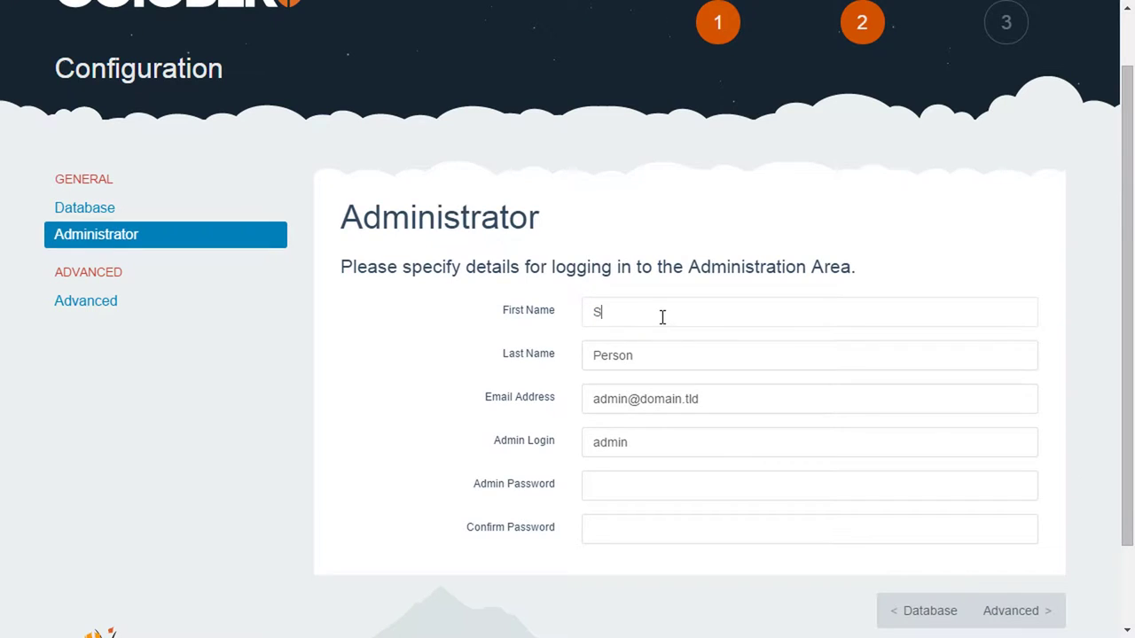
pyautogui.press('Tab')
pyautogui.write('Georges')
pyautogui.press('Tab')
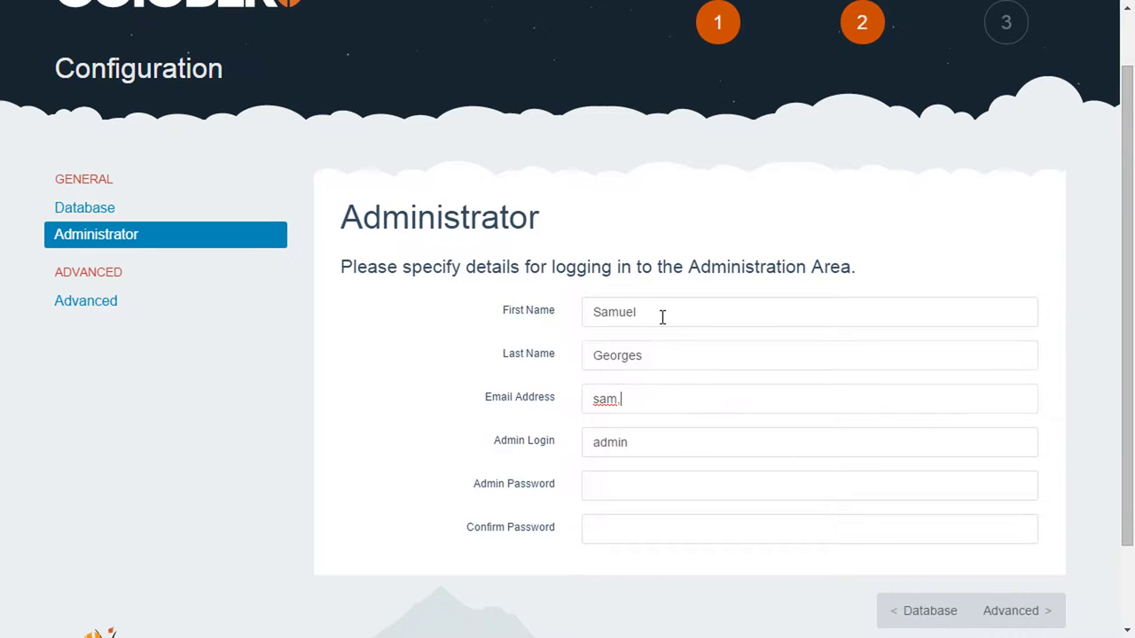
pyautogui.press('Tab')
pyautogui.write('sam')
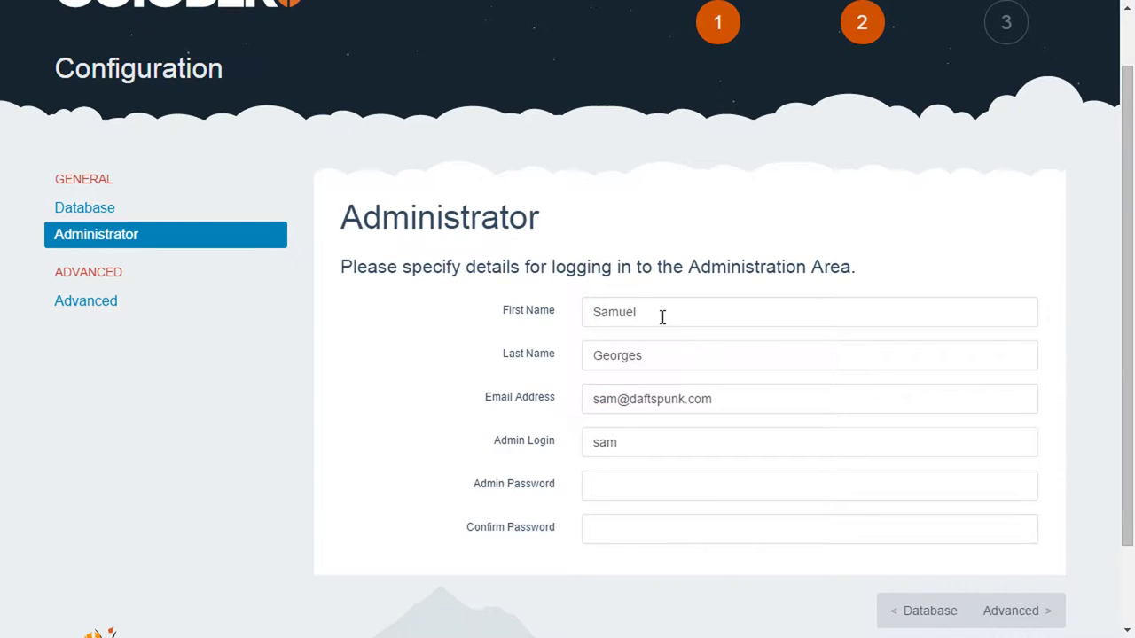
pyautogui.scroll(-2, 662, 317)
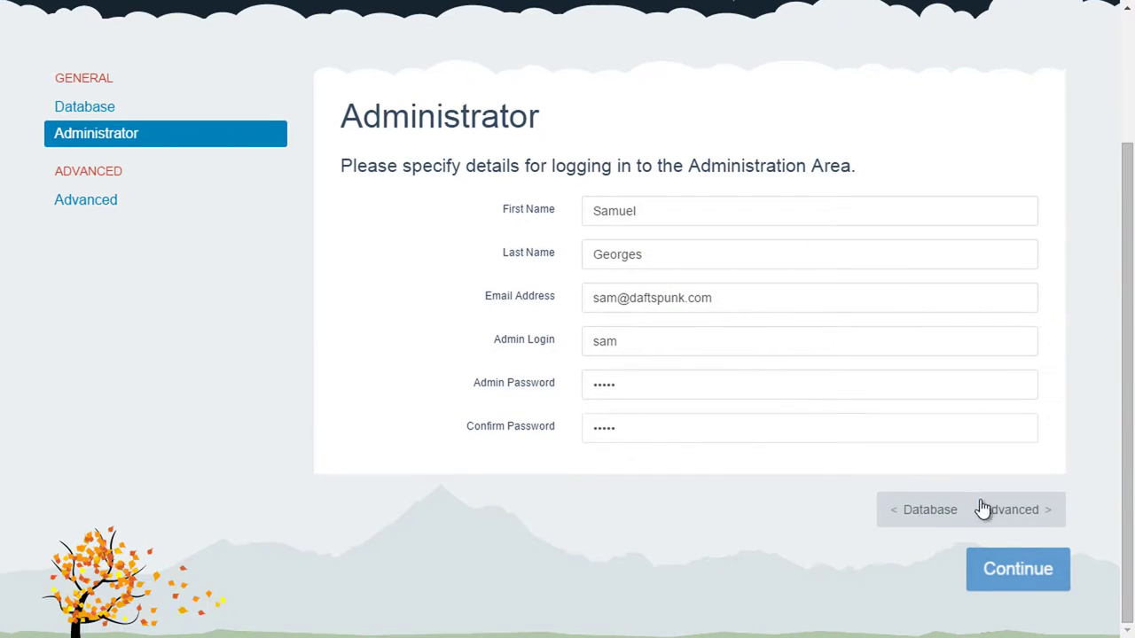
pyautogui.click(1009, 560)
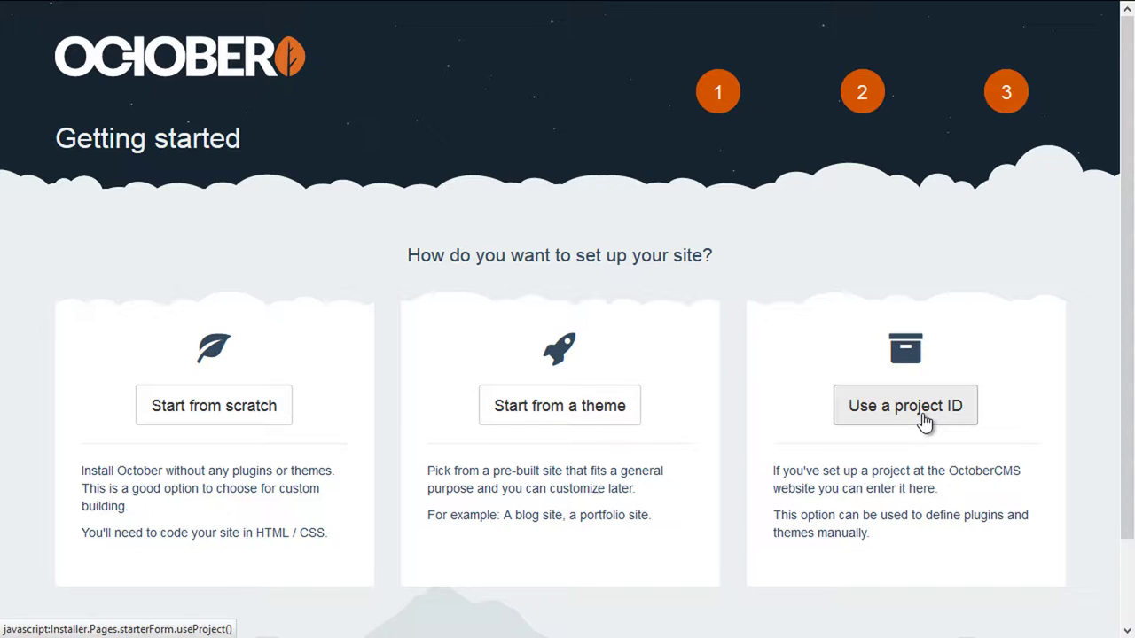
# Start from a theme and install the Relax theme for the House of Chairs site.
pyautogui.click(557, 413)
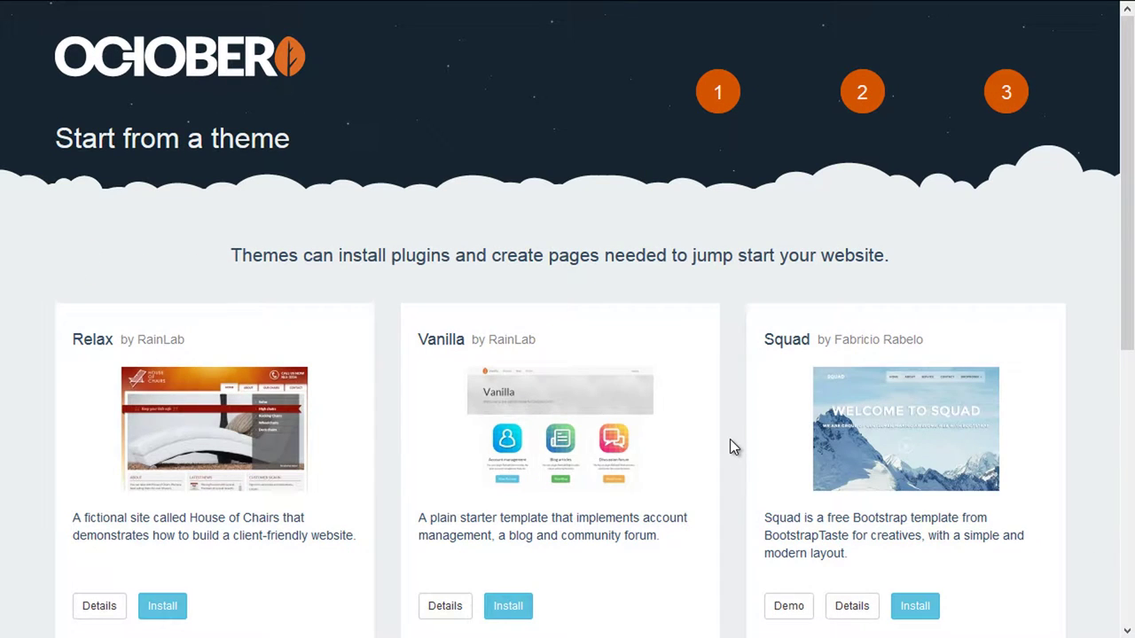
pyautogui.scroll(-1, 730, 439)
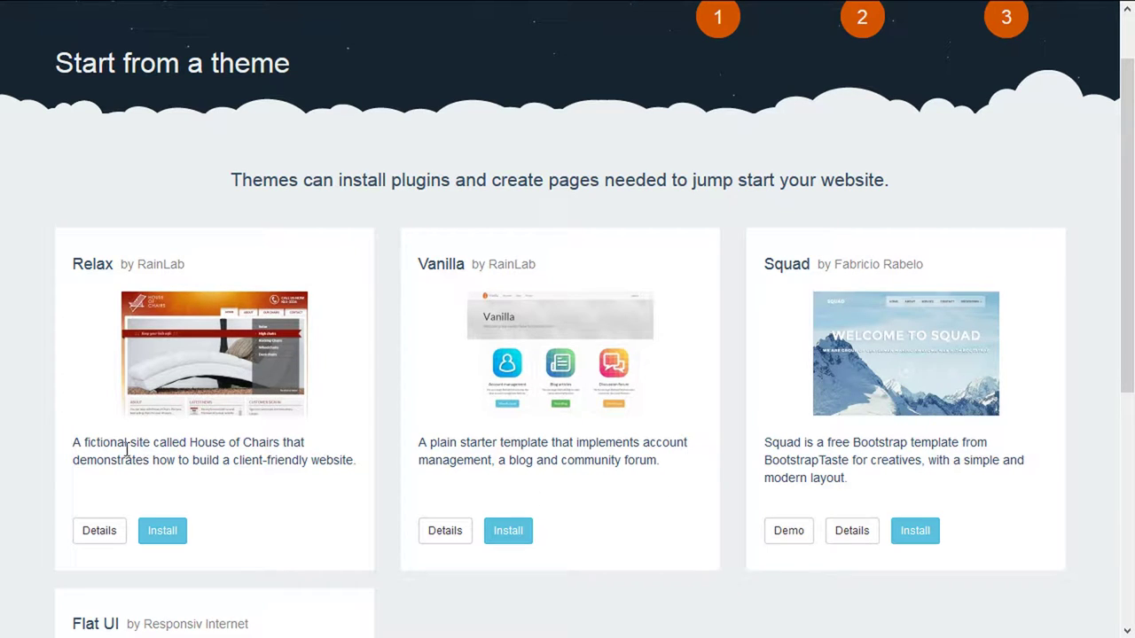
pyautogui.moveTo(125, 450); pyautogui.dragTo(279, 453)
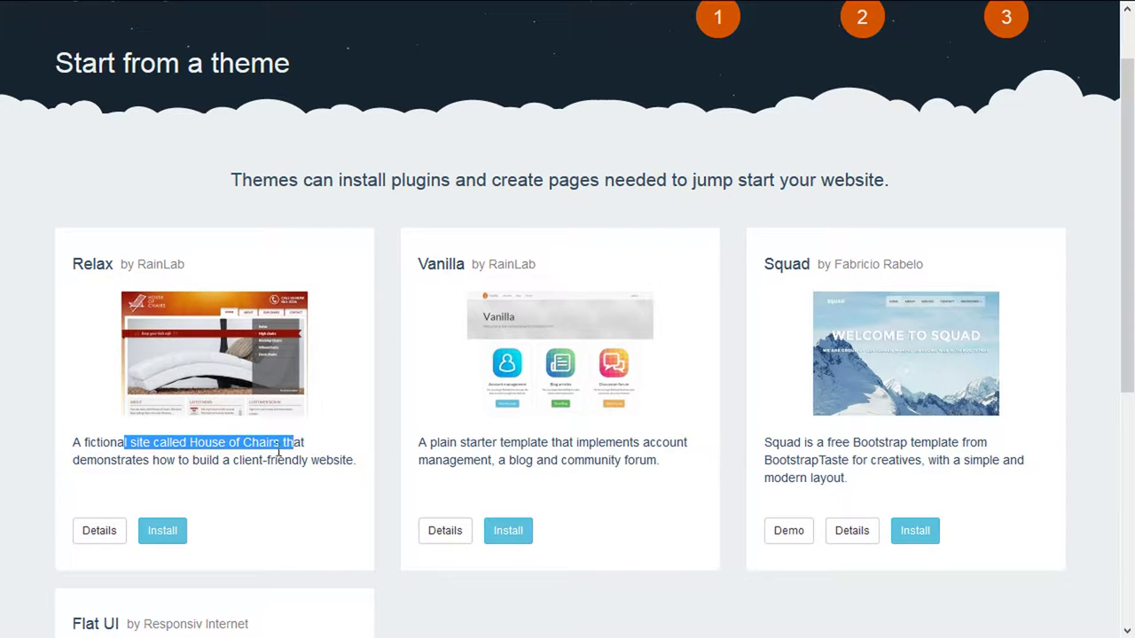
pyautogui.click(133, 465)
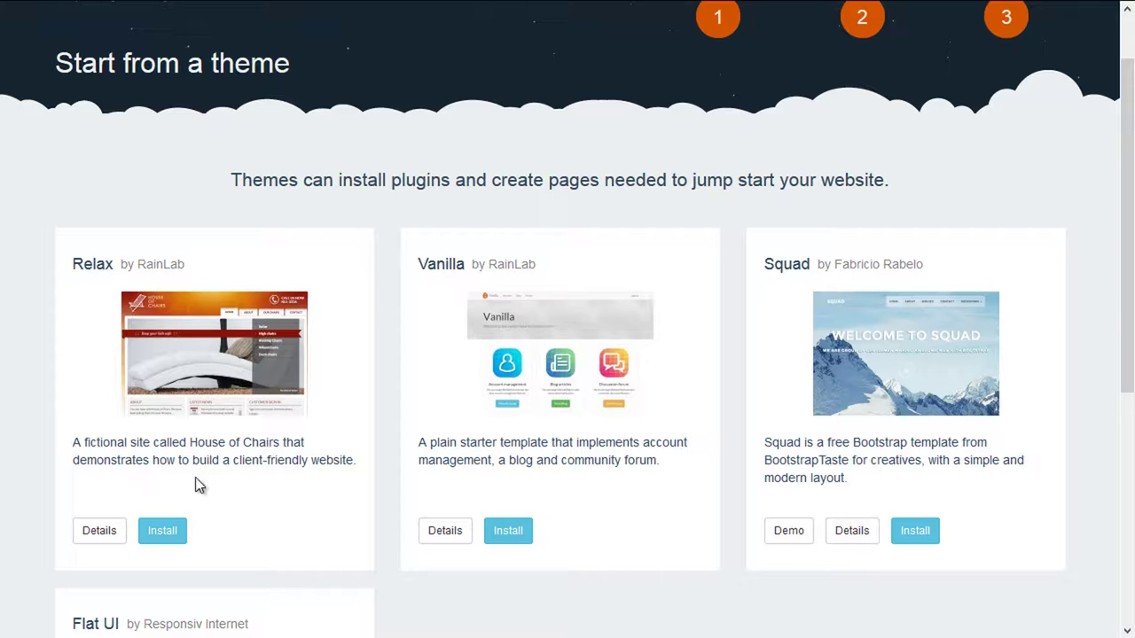
pyautogui.click(173, 533)
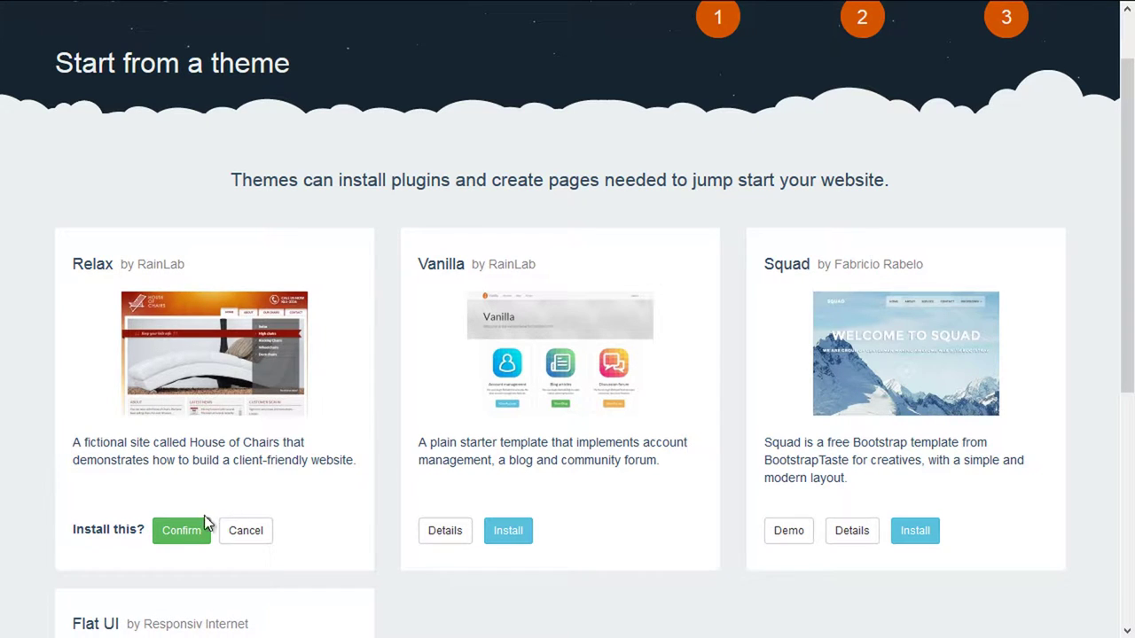
pyautogui.click(199, 533)
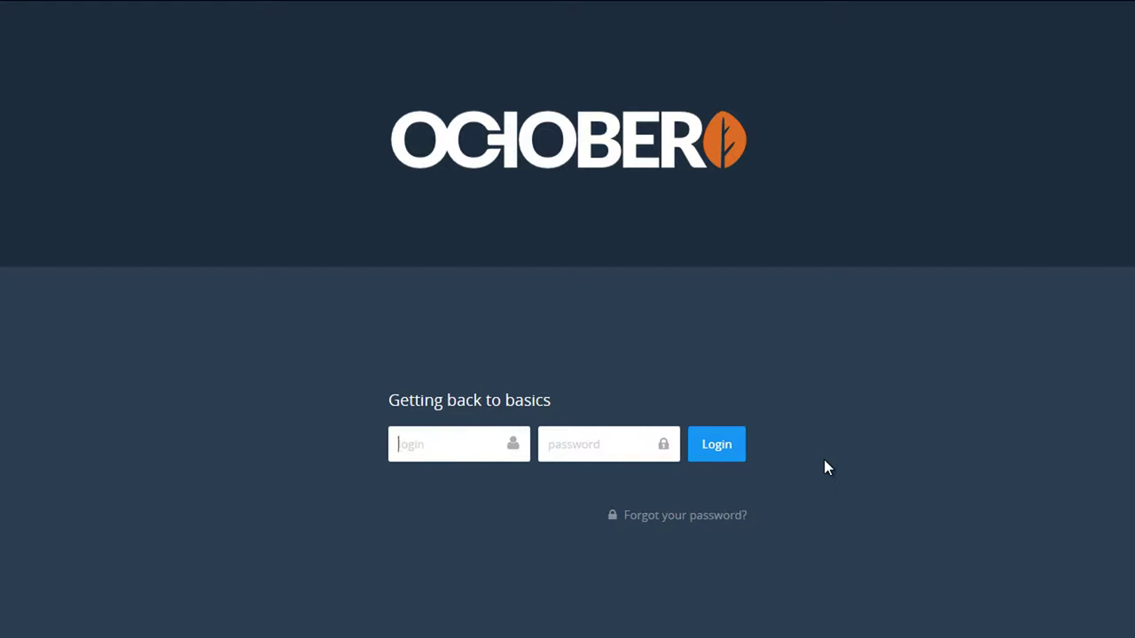
# Sign in with the owner password and start a new administrator under Settings > Administrators.
pyautogui.write('sam')
pyautogui.write('•••••')
pyautogui.press('Return')
pyautogui.click(672, 36)
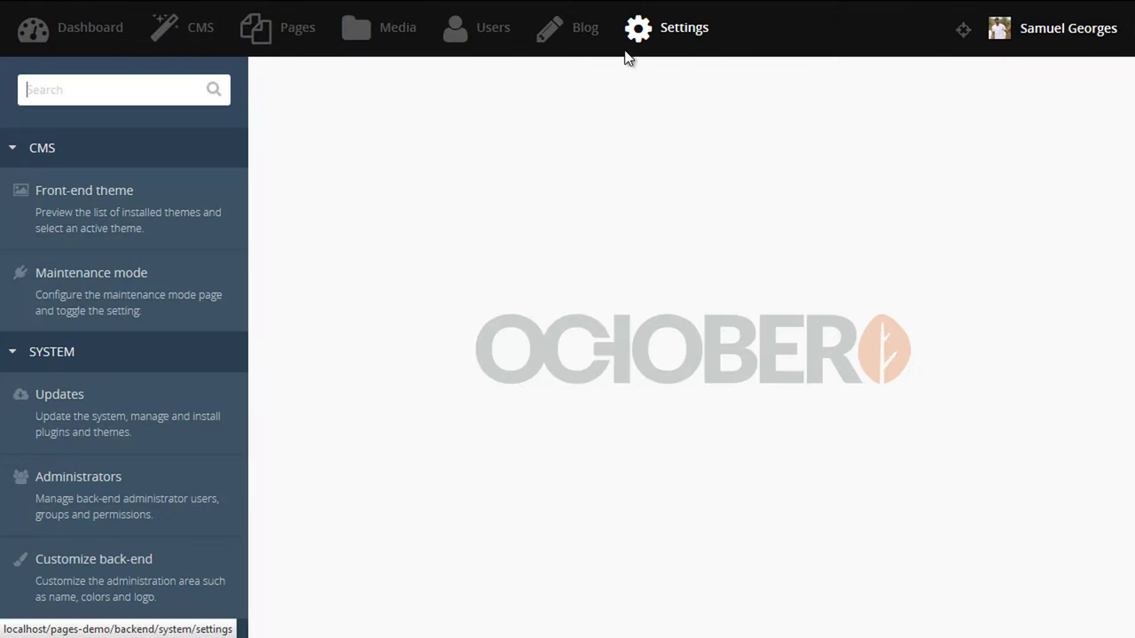
pyautogui.click(100, 497)
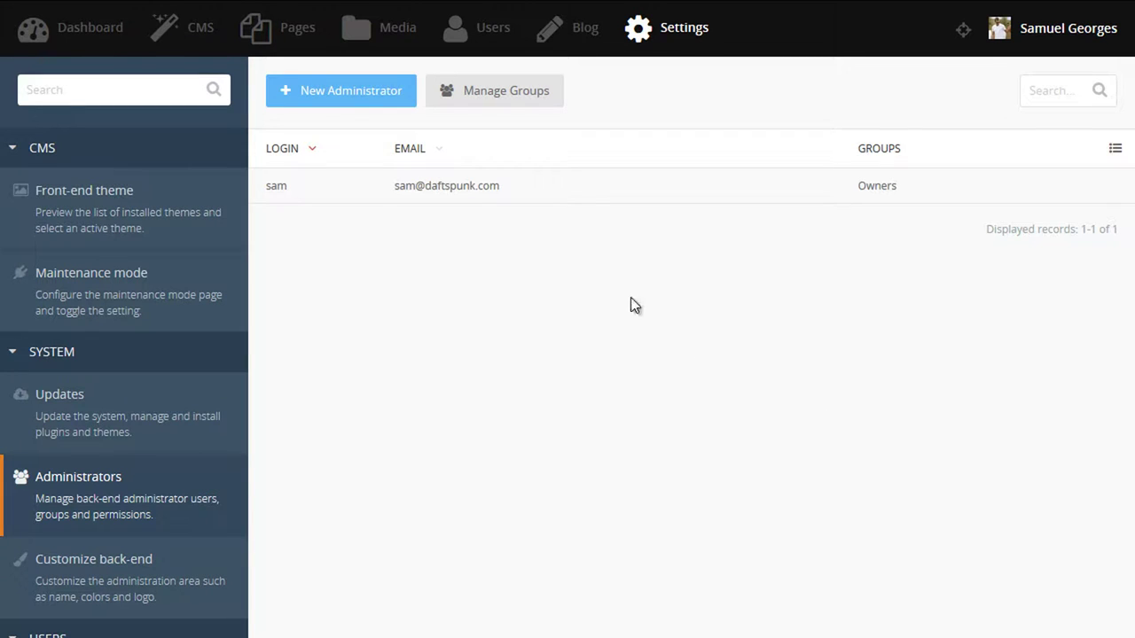
pyautogui.click(345, 96)
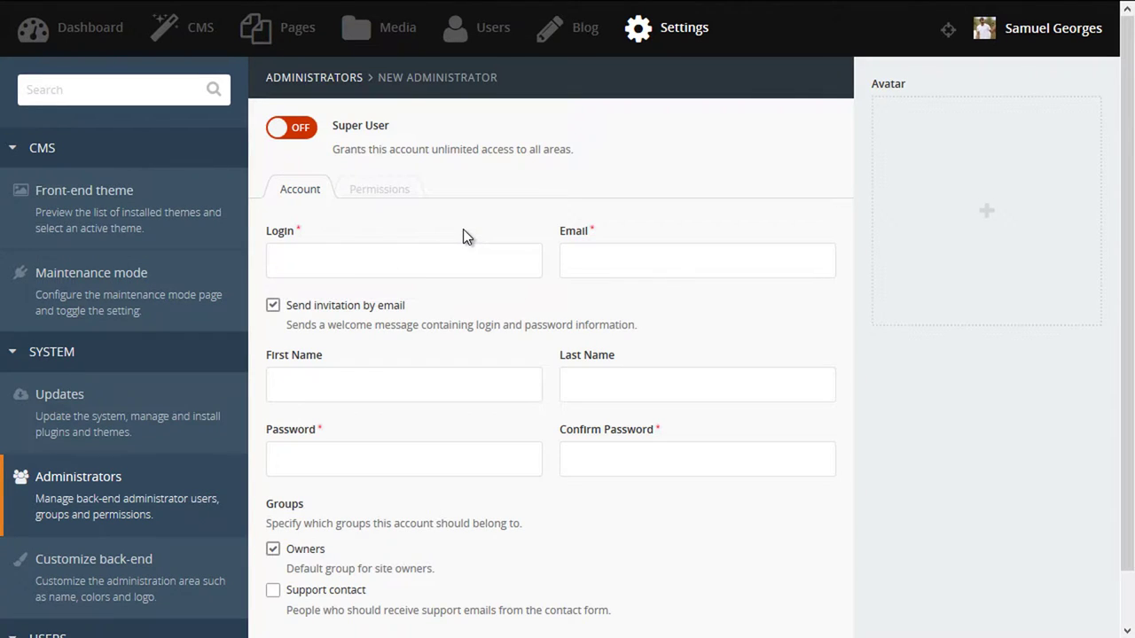
# Enter the new account's login, e-mail address, and first and last name.
pyautogui.click(446, 256)
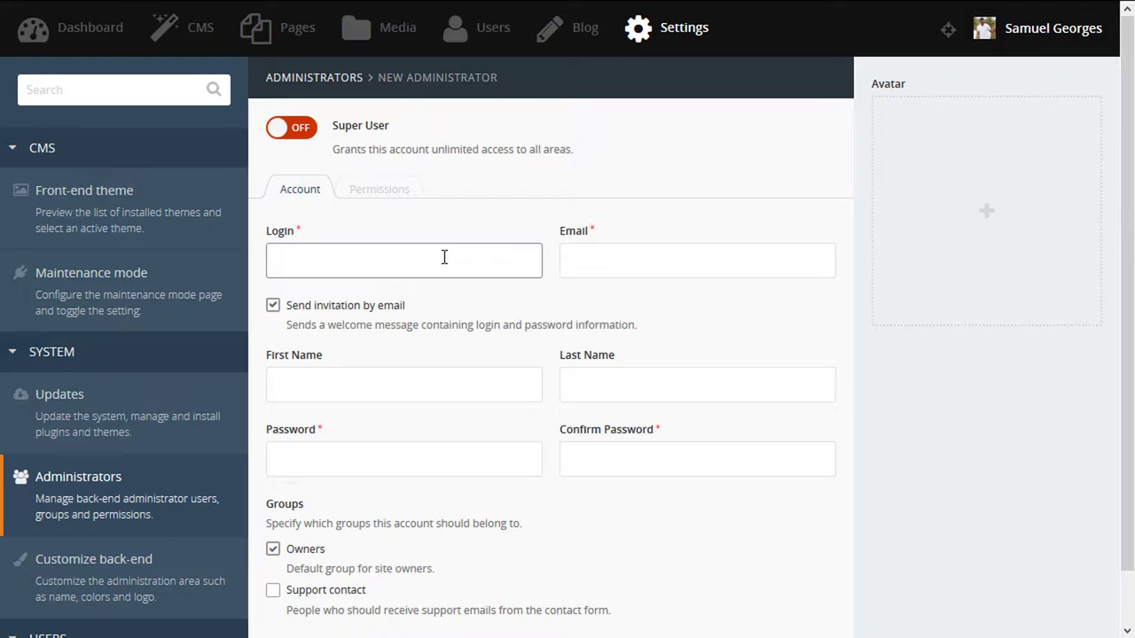
pyautogui.write('client')
pyautogui.press('Tab')
pyautogui.write('c')
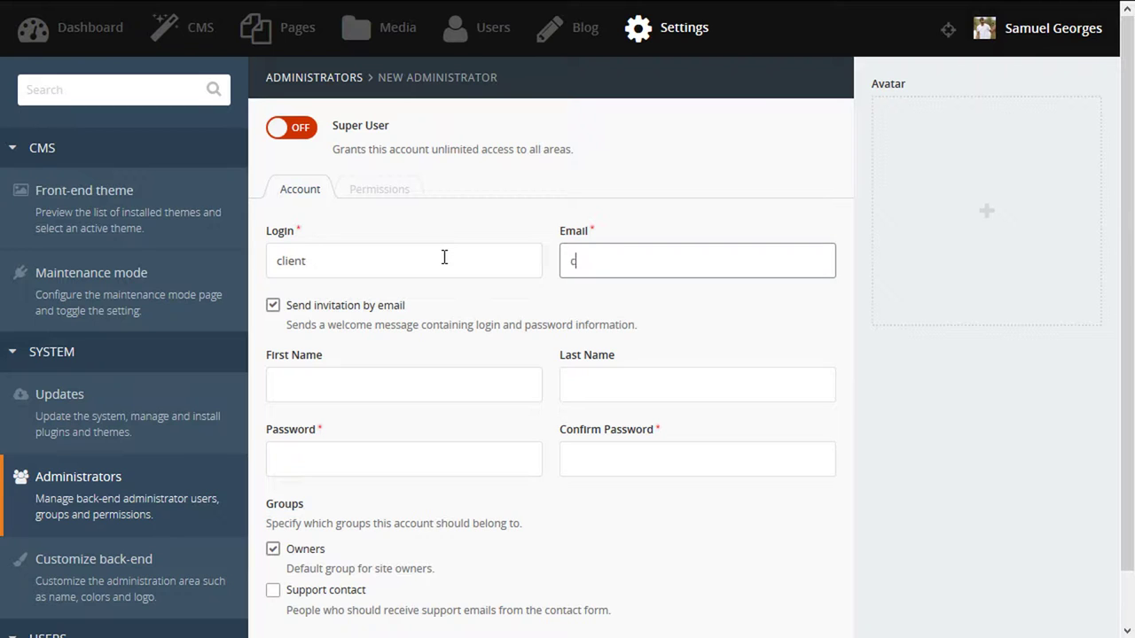
pyautogui.write('lient@email.tld')
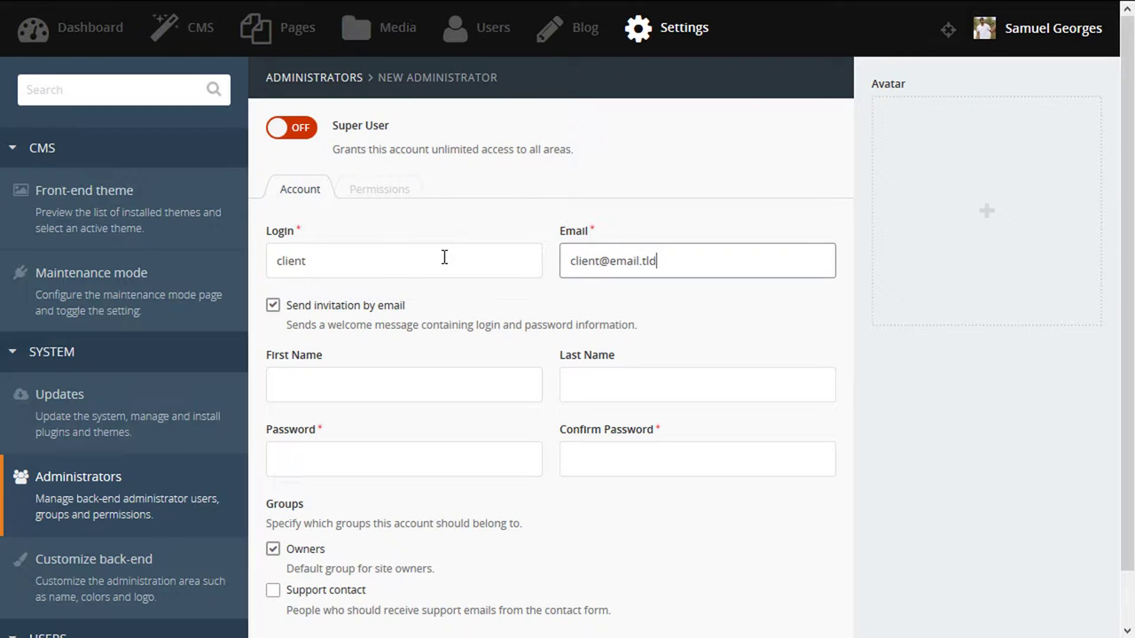
pyautogui.press('Tab')
pyautogui.write('My')
pyautogui.press('Tab')
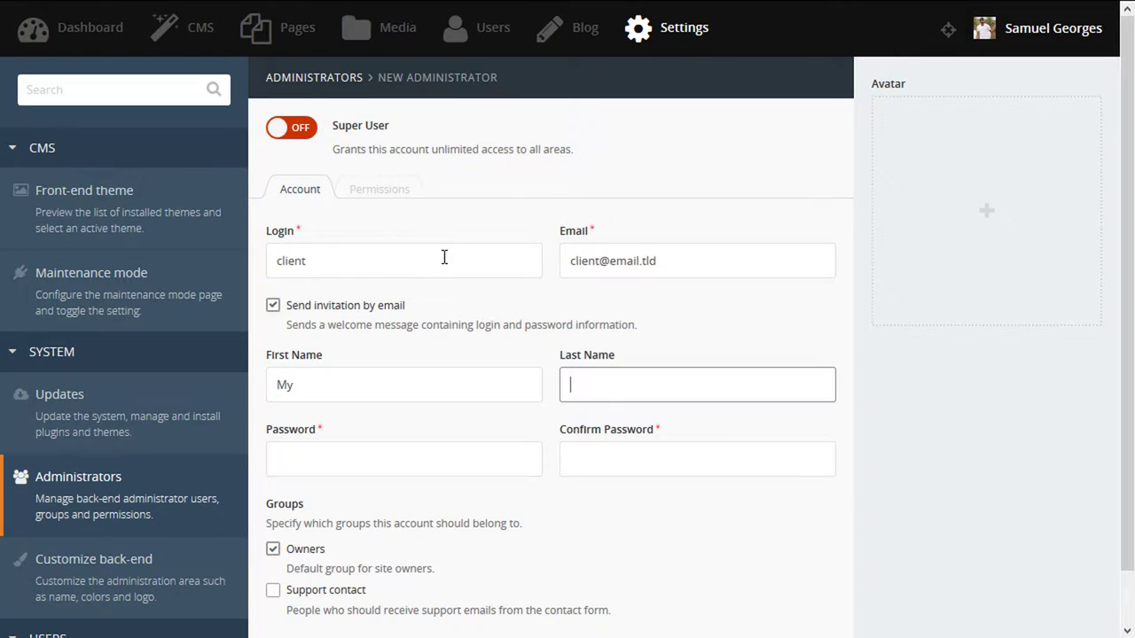
pyautogui.write('Client')
# Set and confirm the password, add the Support contact group, and create the account.
pyautogui.press('Tab')
pyautogui.write('•••••••')
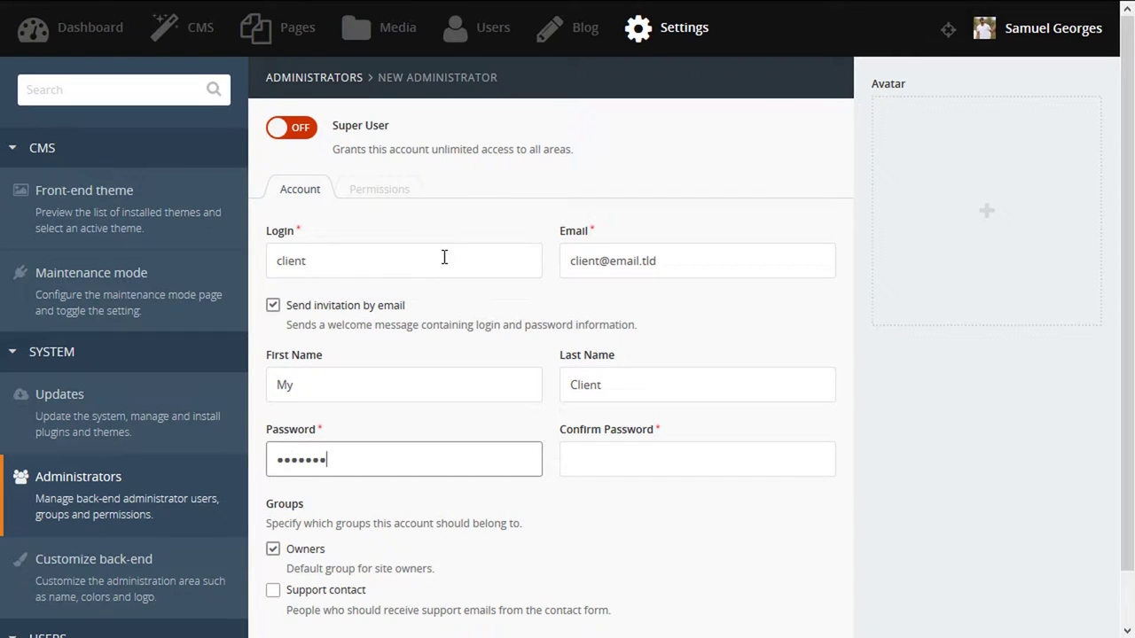
pyautogui.press('Tab')
pyautogui.write('•')
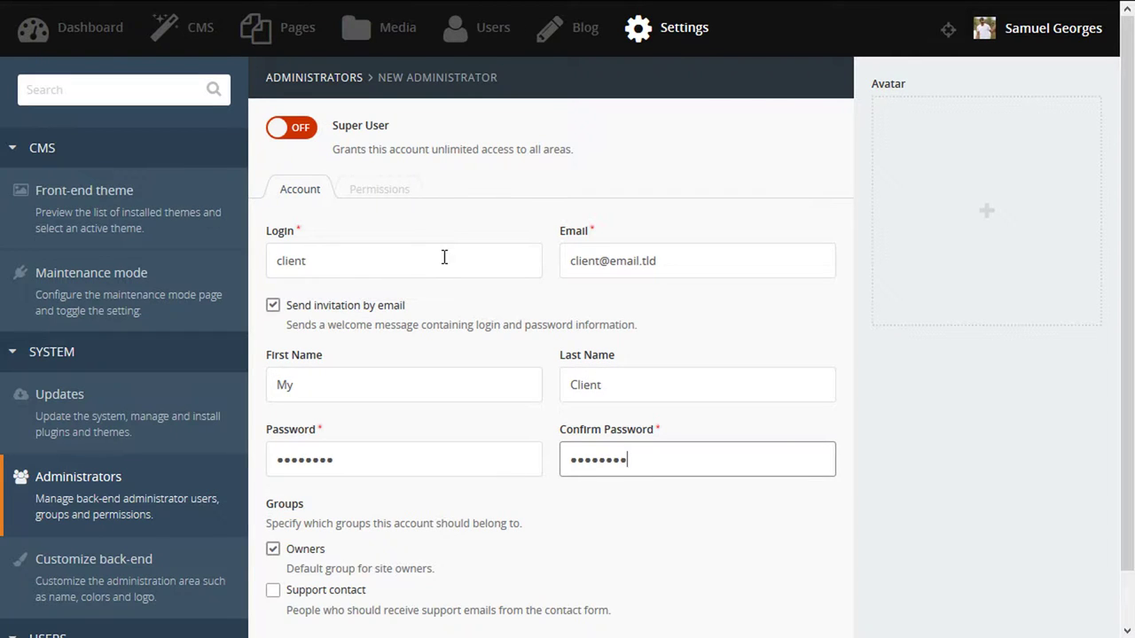
pyautogui.scroll(-1, 372, 426)
pyautogui.click(274, 536)
pyautogui.click(315, 605)
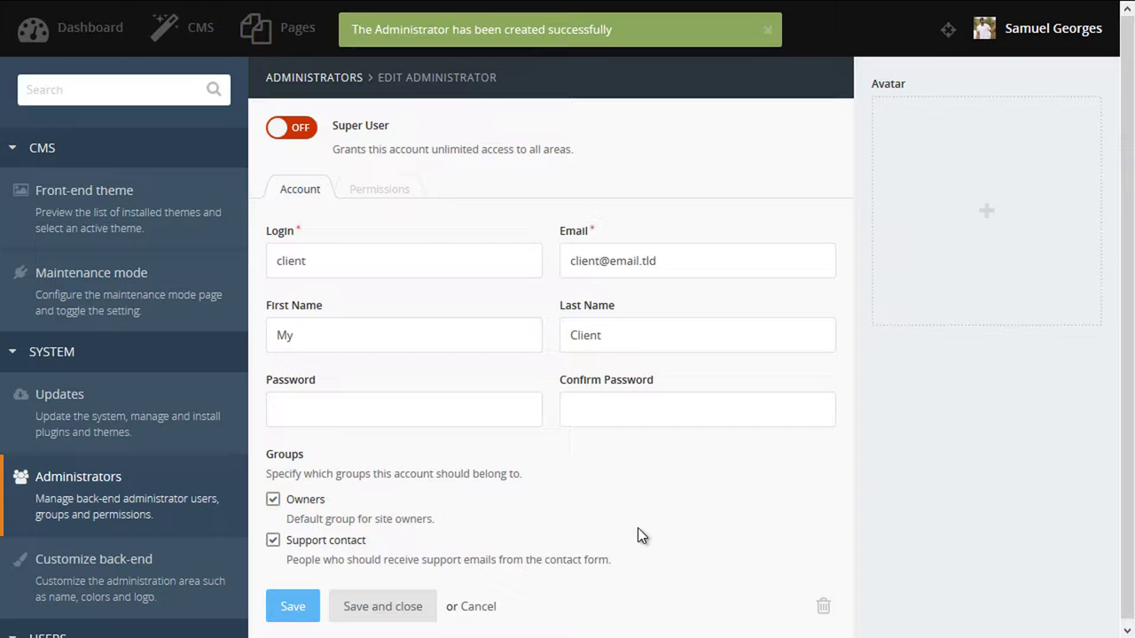
# Allow media management plus static content, snippets, static menus and static pages.
pyautogui.click(398, 203)
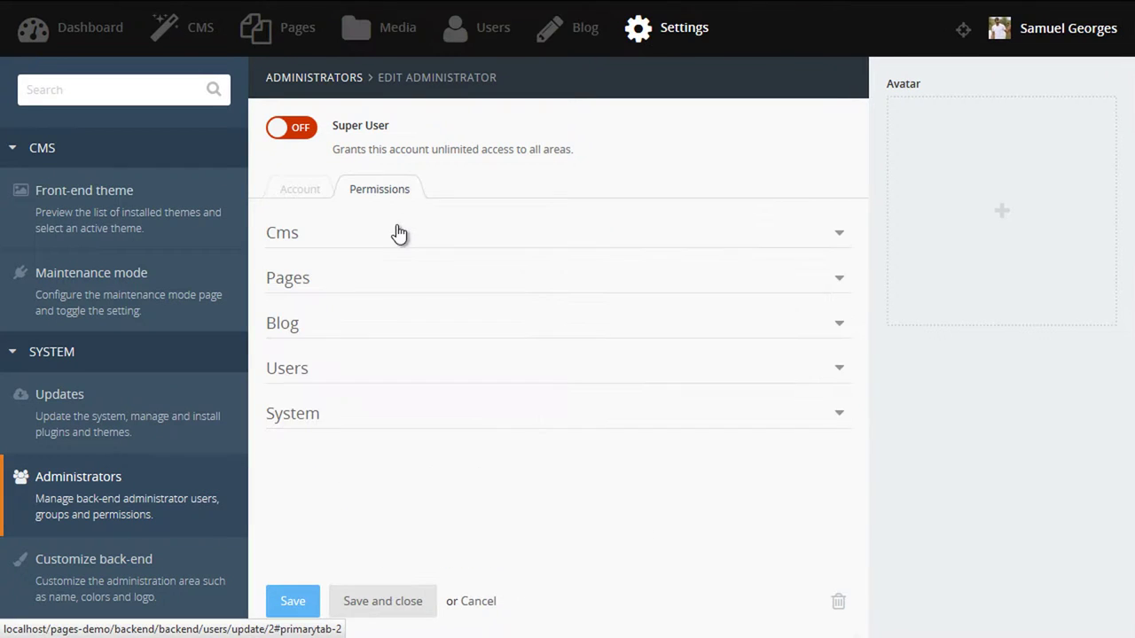
pyautogui.click(398, 236)
pyautogui.click(287, 357)
pyautogui.click(310, 232)
pyautogui.click(347, 282)
pyautogui.click(286, 337)
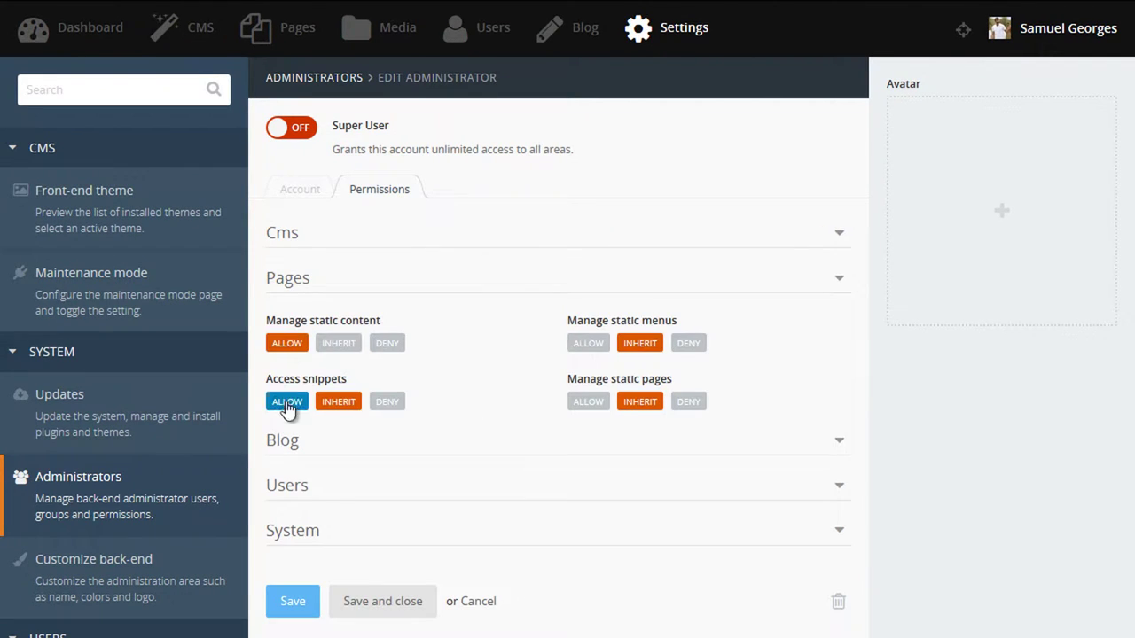
pyautogui.click(289, 401)
pyautogui.click(583, 337)
pyautogui.click(586, 401)
pyautogui.click(328, 285)
# Allow managing blog posts, other users' posts, blog categories, and users.
pyautogui.click(325, 323)
pyautogui.click(290, 387)
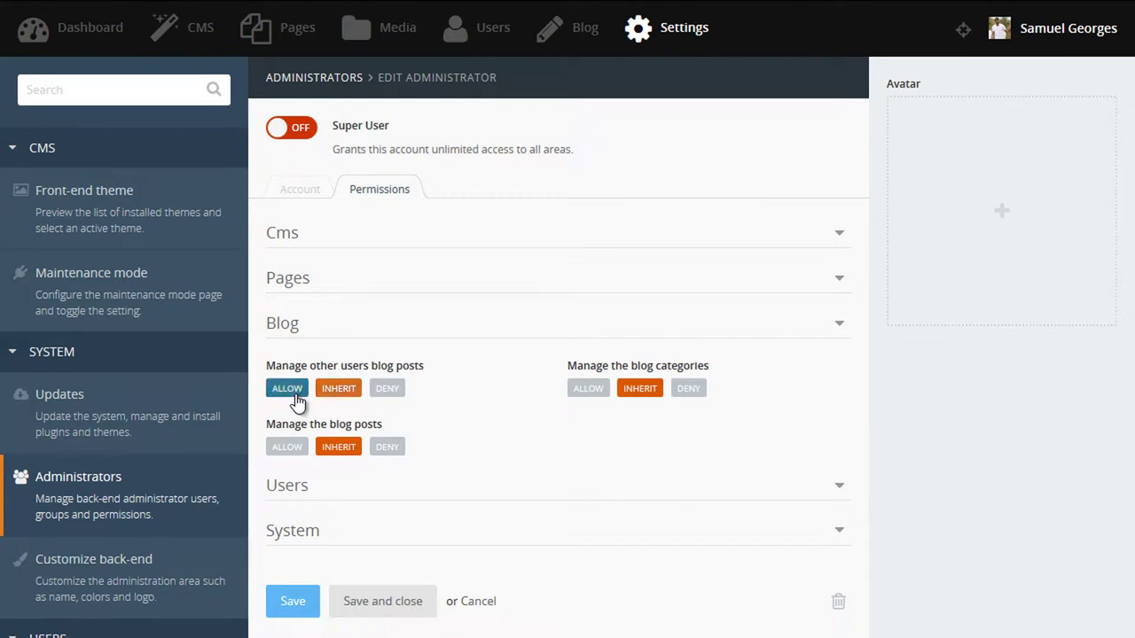
pyautogui.click(289, 443)
pyautogui.click(589, 388)
pyautogui.click(363, 325)
pyautogui.click(348, 368)
pyautogui.click(287, 432)
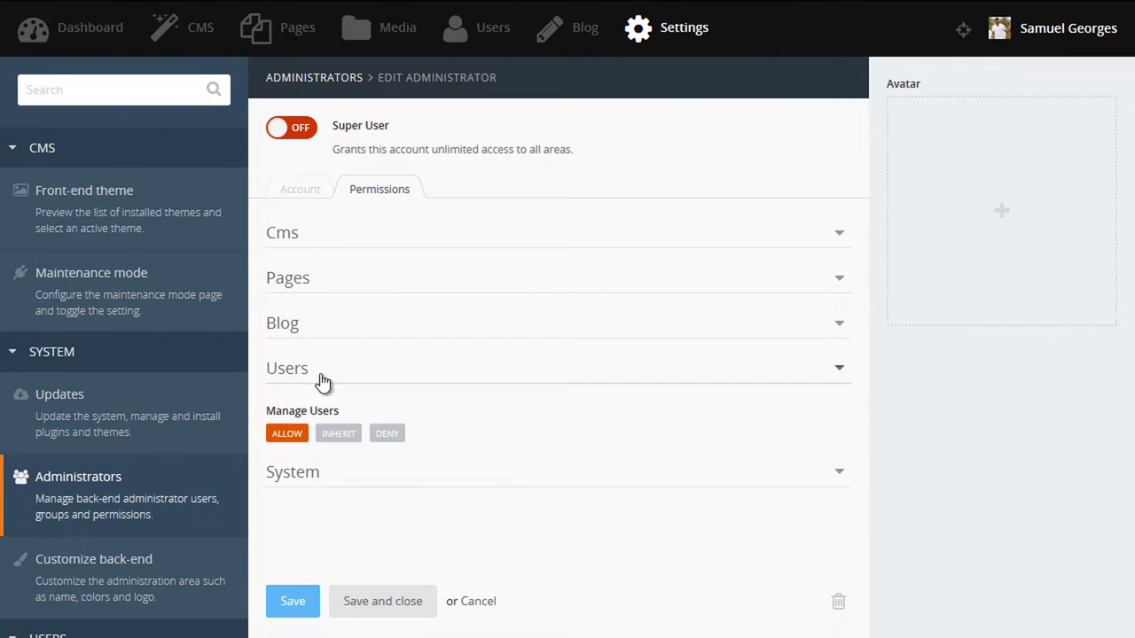
pyautogui.click(322, 381)
# Allow mail templates and dashboard access under System, then save and close.
pyautogui.click(345, 413)
pyautogui.scroll(-1, 773, 464)
pyautogui.click(578, 496)
pyautogui.click(581, 437)
pyautogui.click(377, 603)
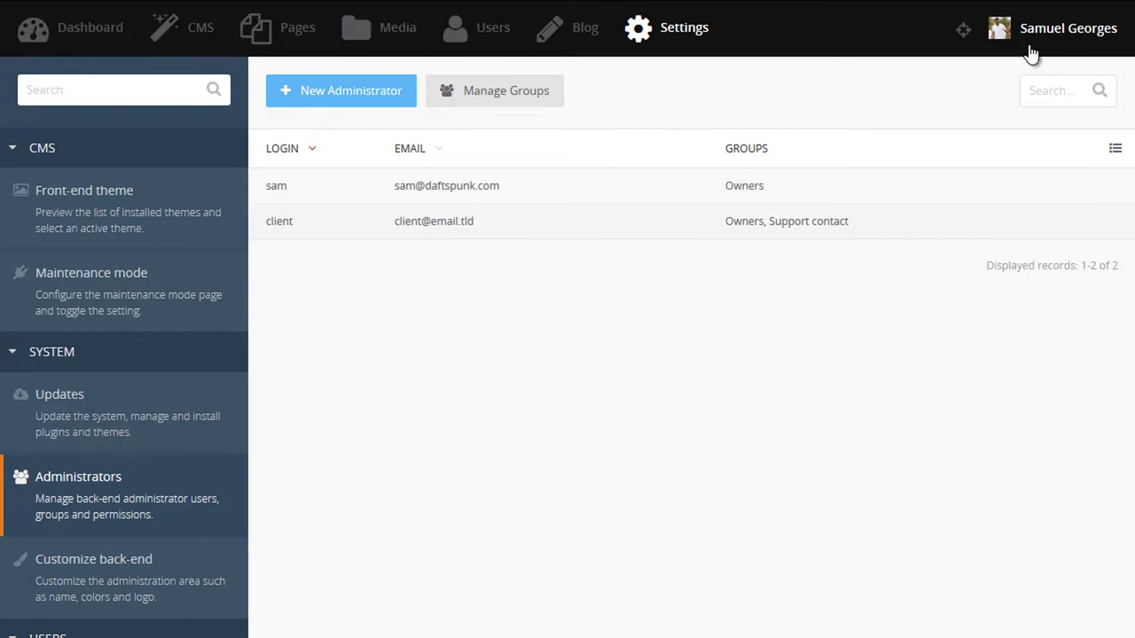
# Sign out of the owner account and sign back in with the client account's credentials.
pyautogui.click(1031, 47)
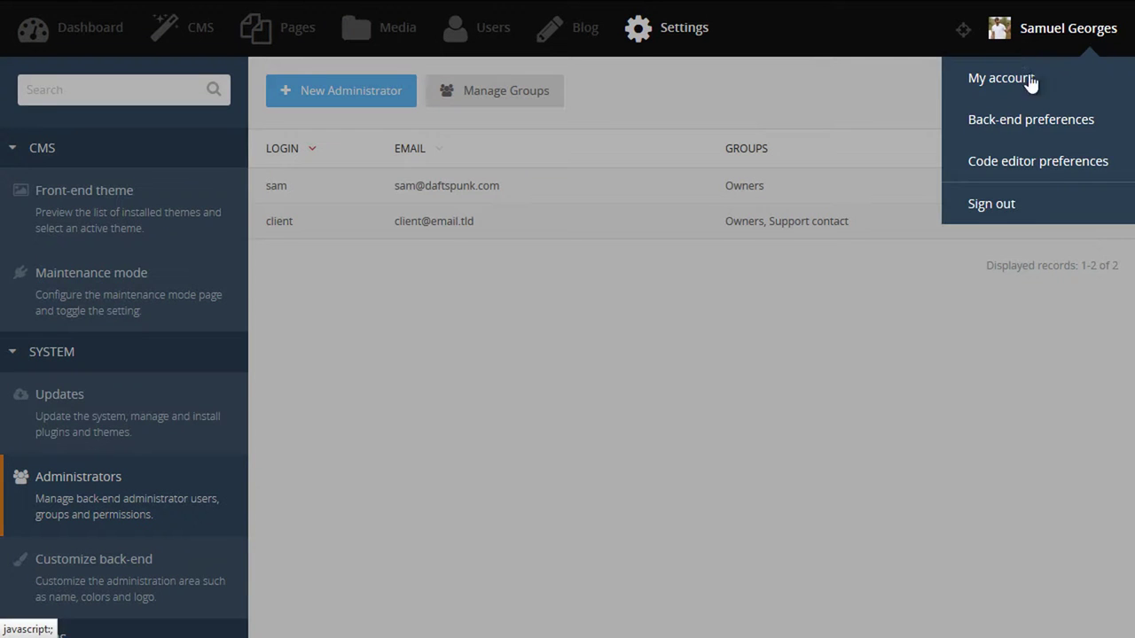
pyautogui.click(1034, 226)
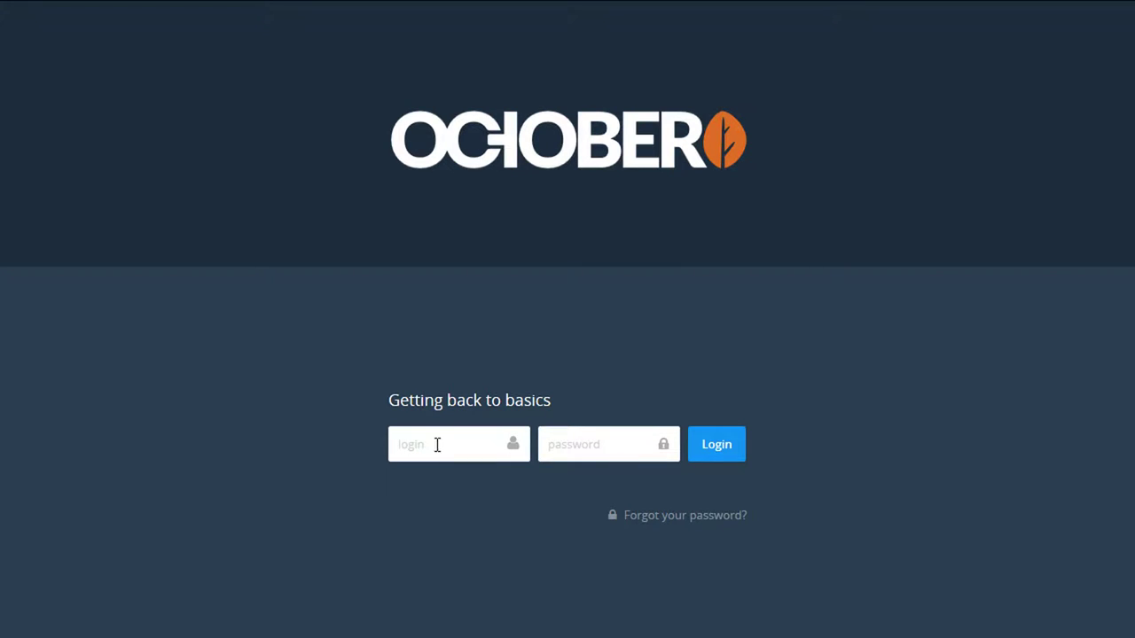
pyautogui.write('cliepassword')
pyautogui.press('Return')
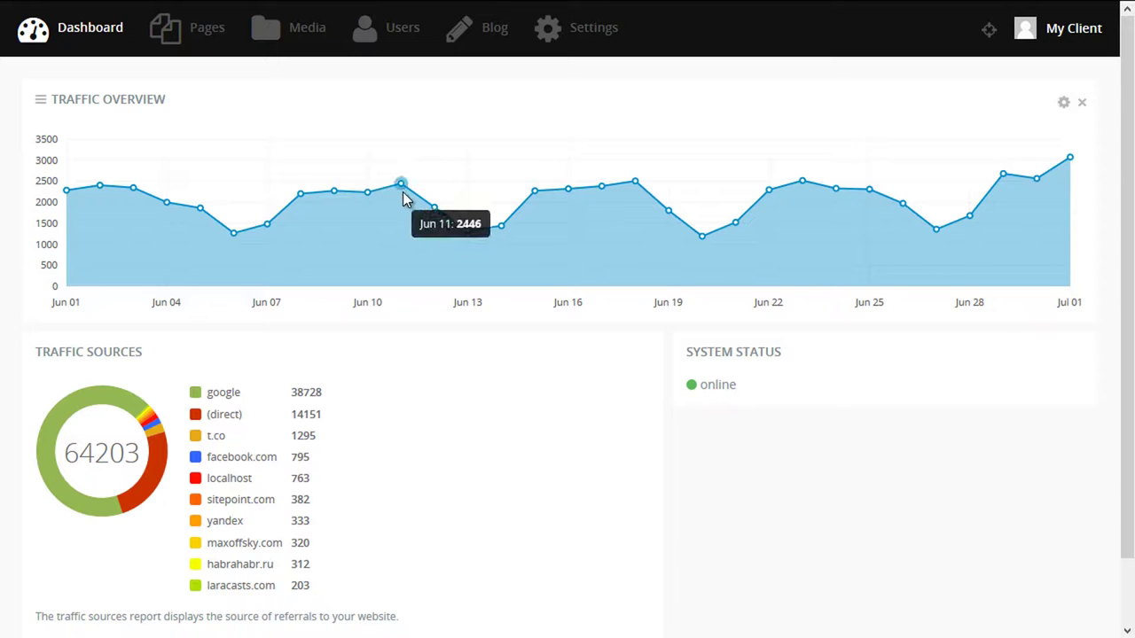
pyautogui.moveTo(435, 215)
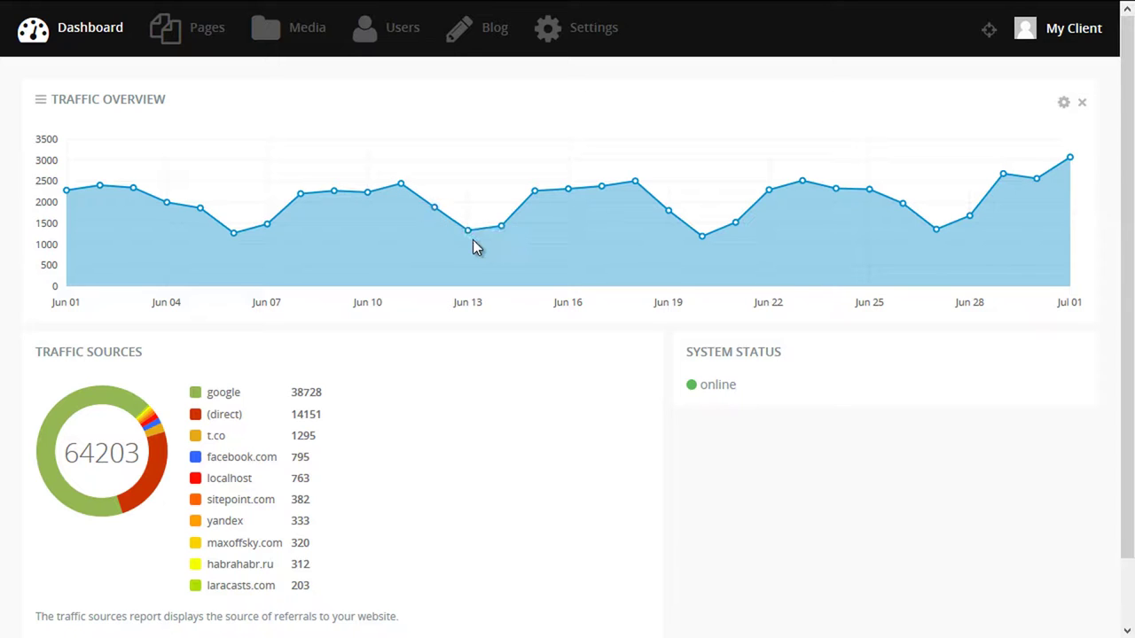
pyautogui.moveTo(473, 240)
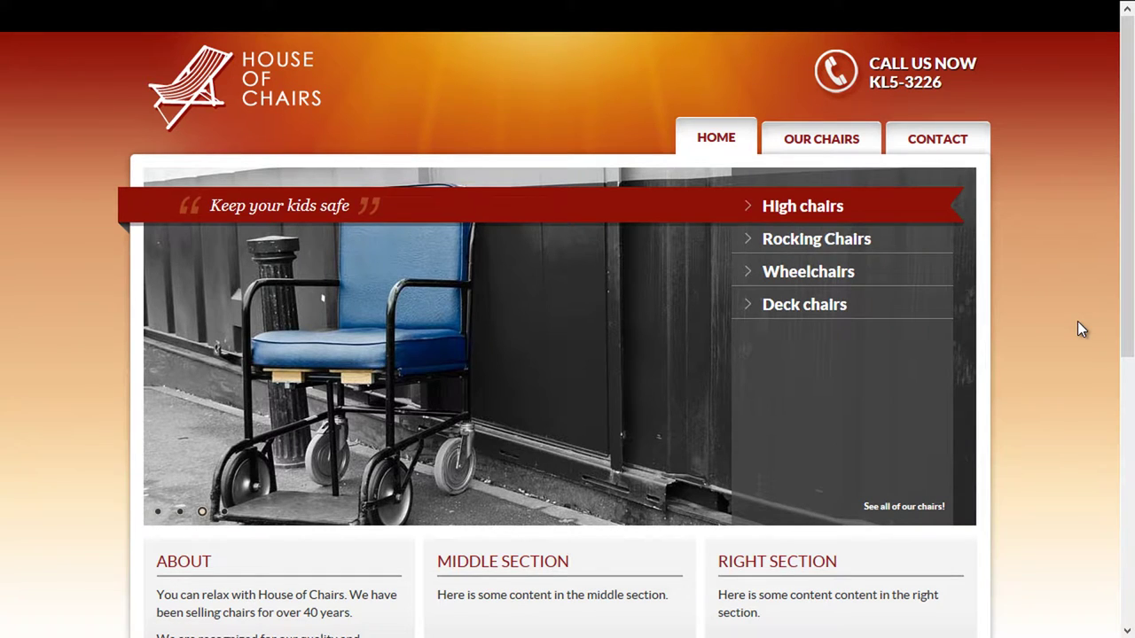
pyautogui.moveTo(802, 145)
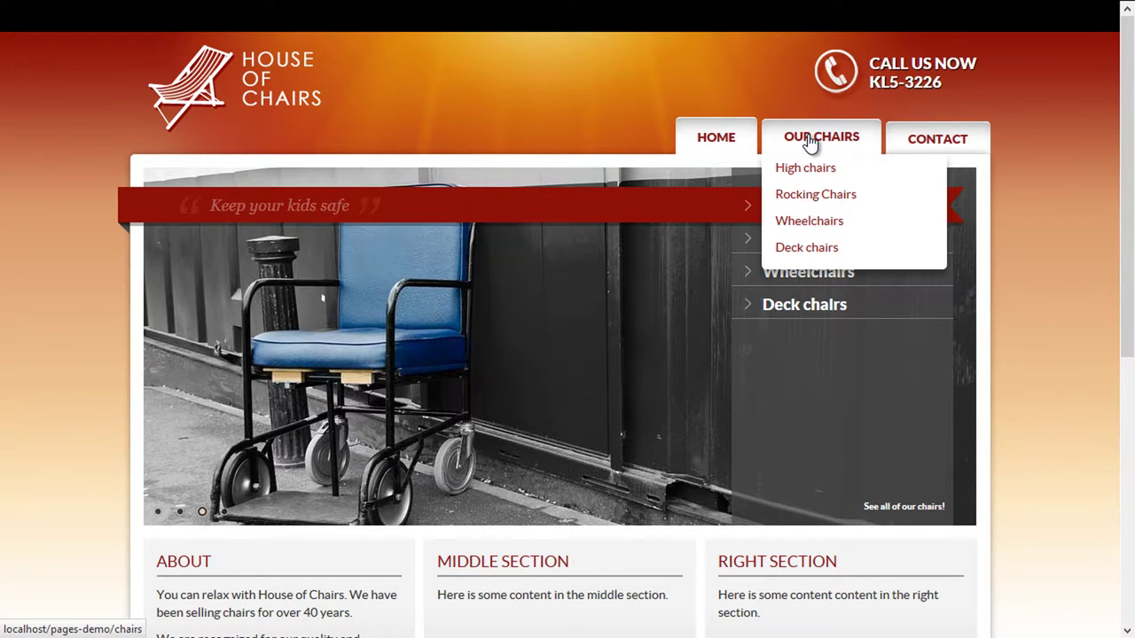
pyautogui.click(842, 195)
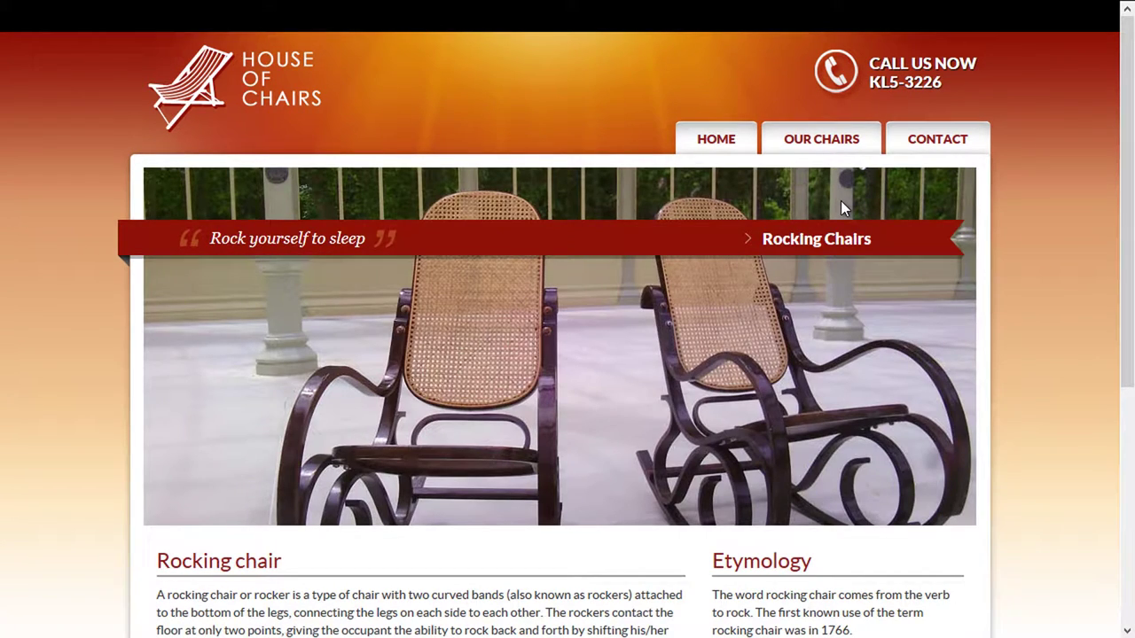
pyautogui.click(938, 163)
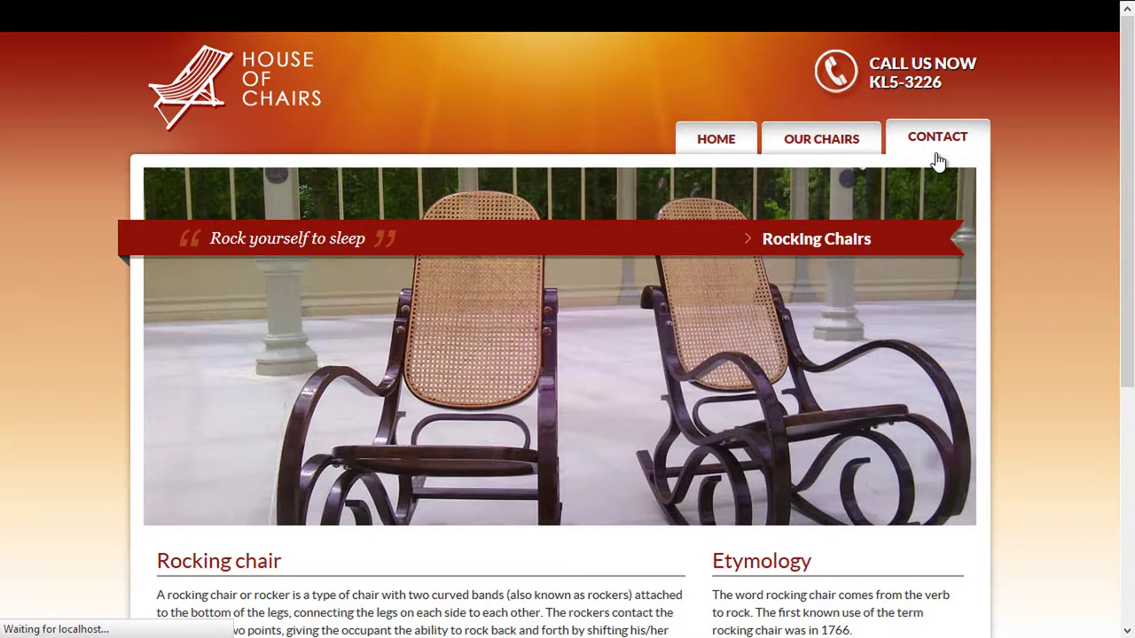
pyautogui.scroll(-3, 928, 241)
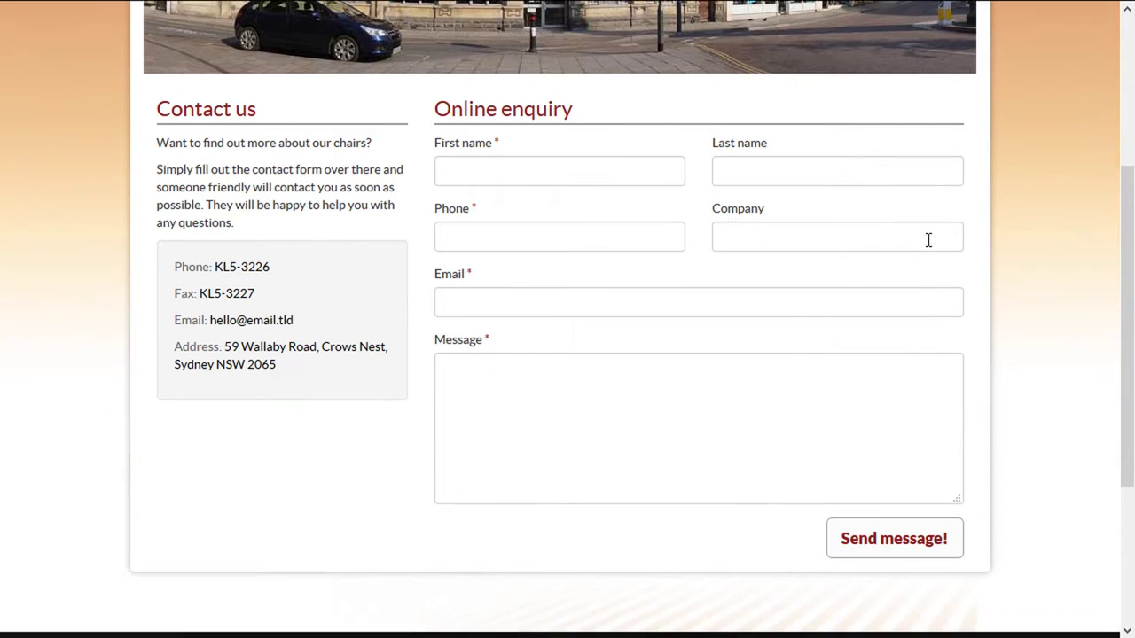
pyautogui.scroll(3, 927, 240)
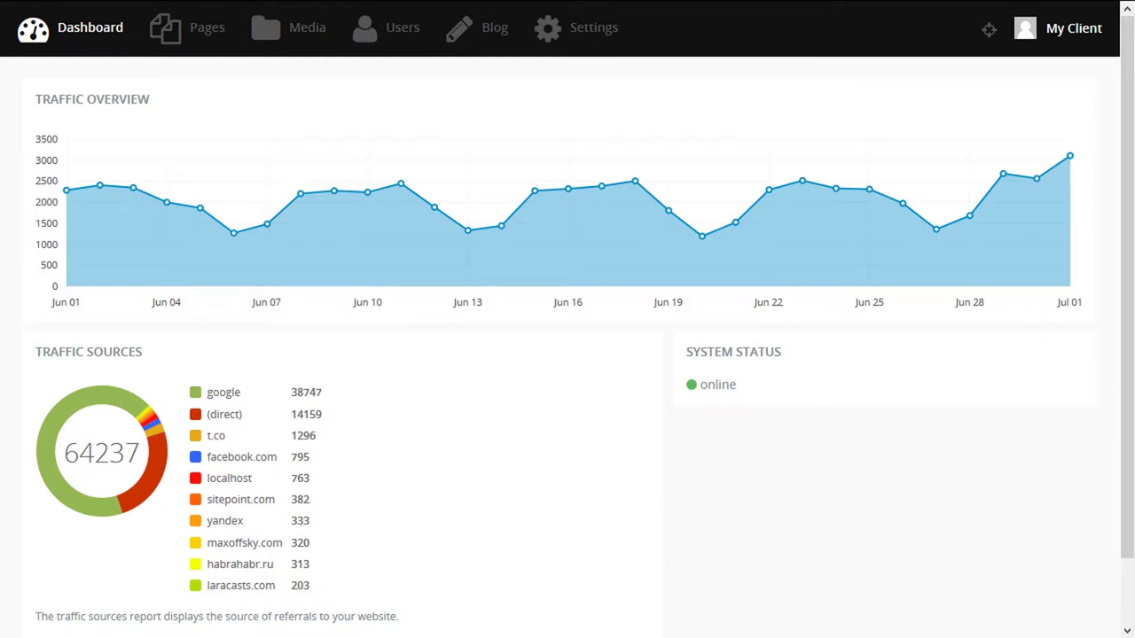
# Browse the Pages, Menus, Content and Snippets lists, then return to Pages and pin the panel.
pyautogui.click(188, 46)
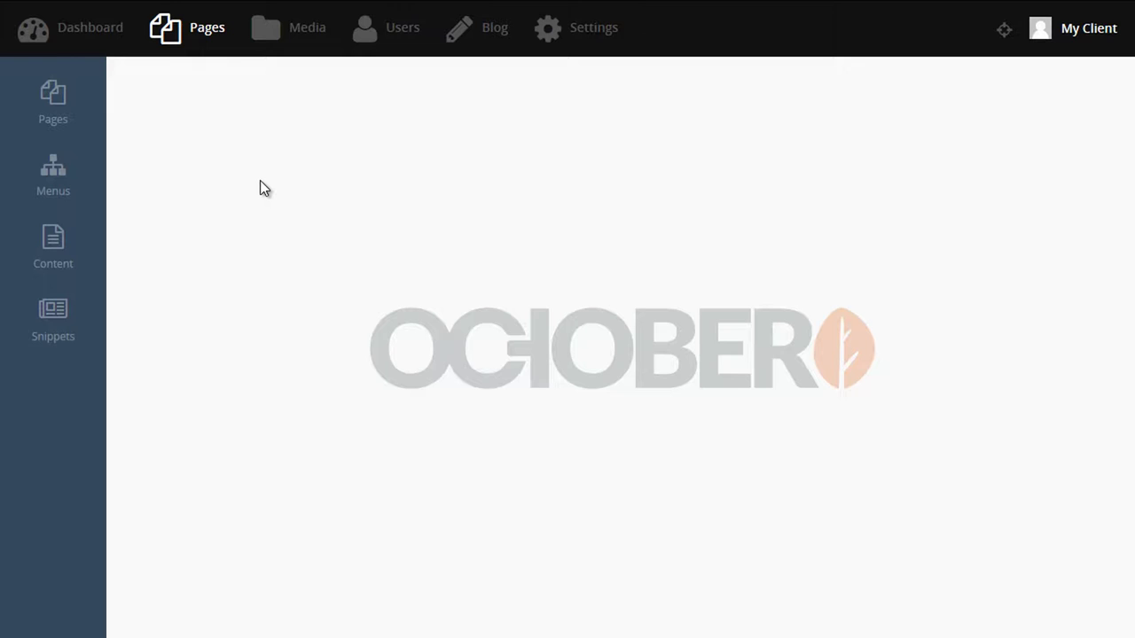
pyautogui.click(54, 111)
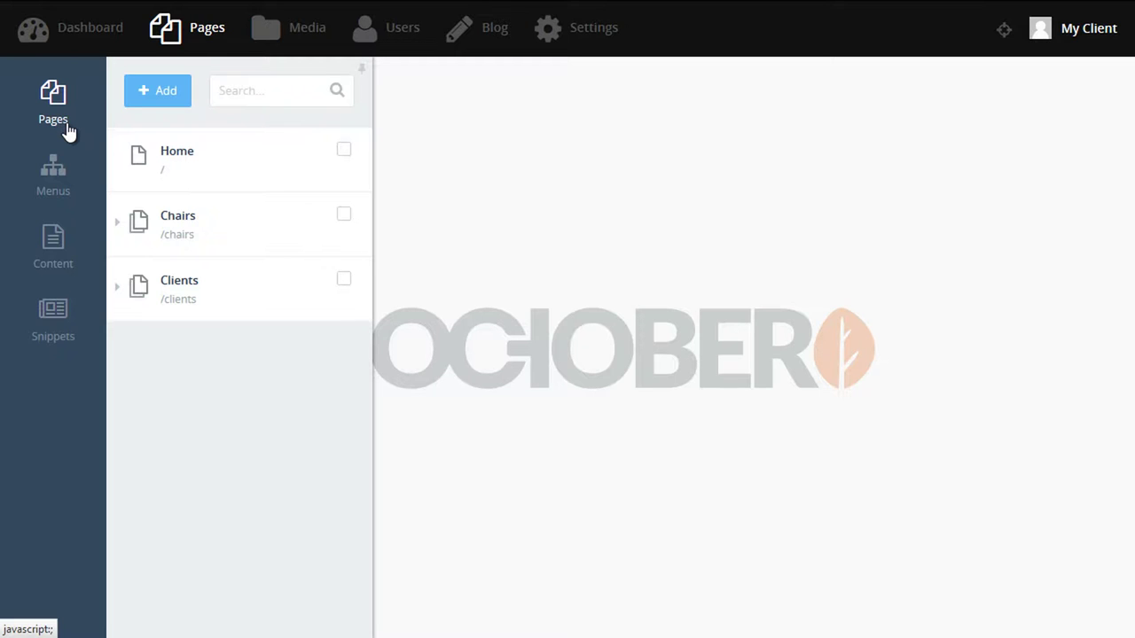
pyautogui.click(55, 177)
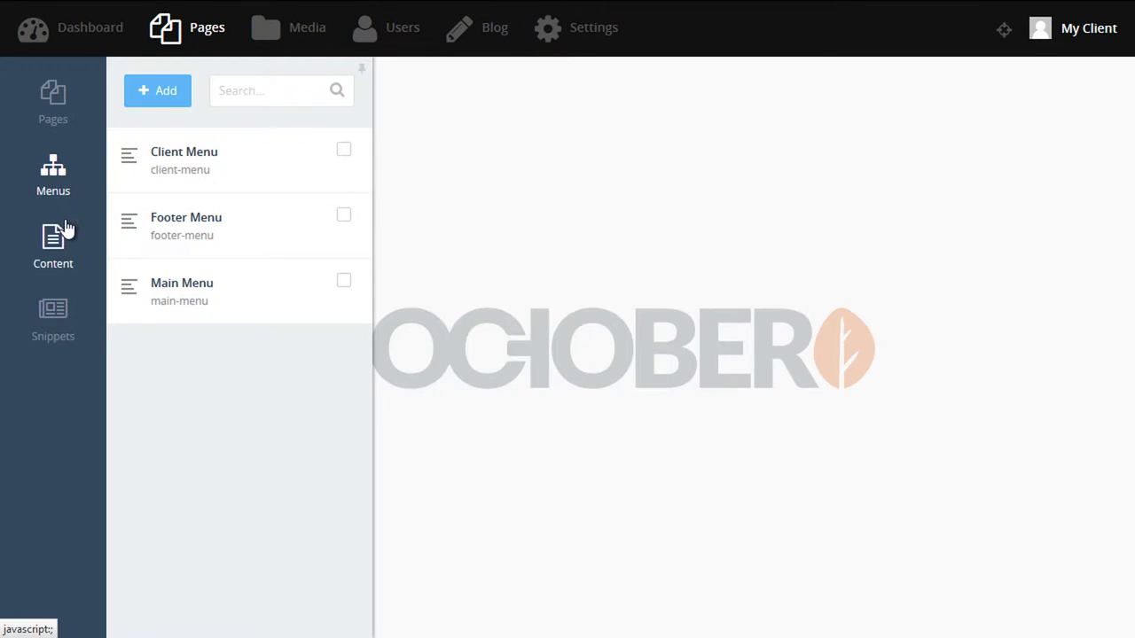
pyautogui.click(60, 236)
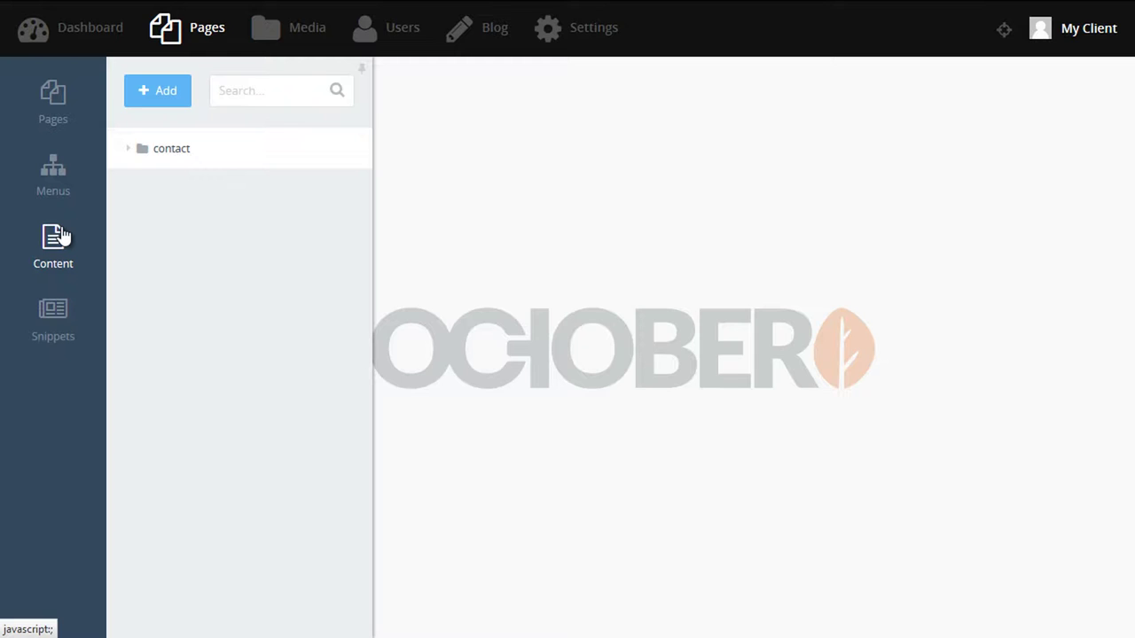
pyautogui.click(51, 309)
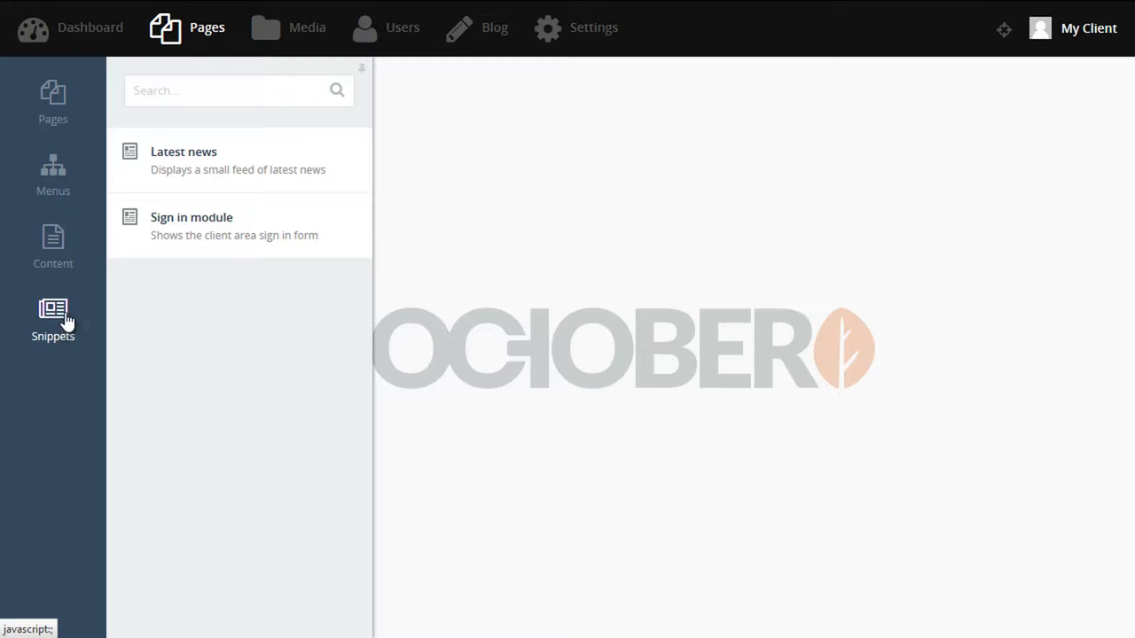
pyautogui.click(67, 321)
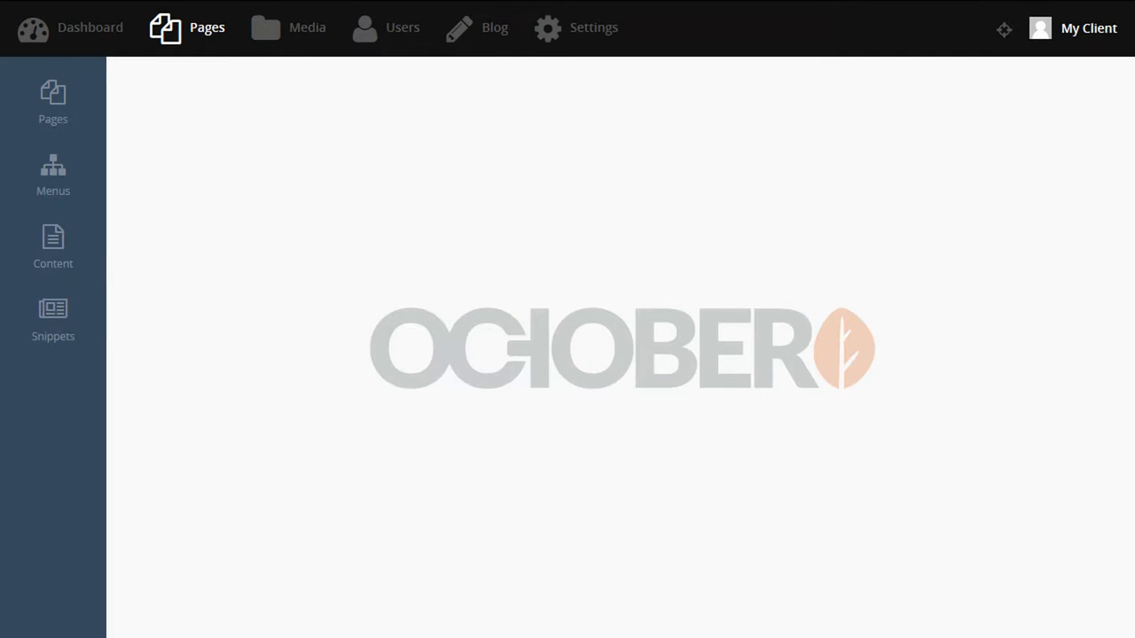
pyautogui.click(70, 91)
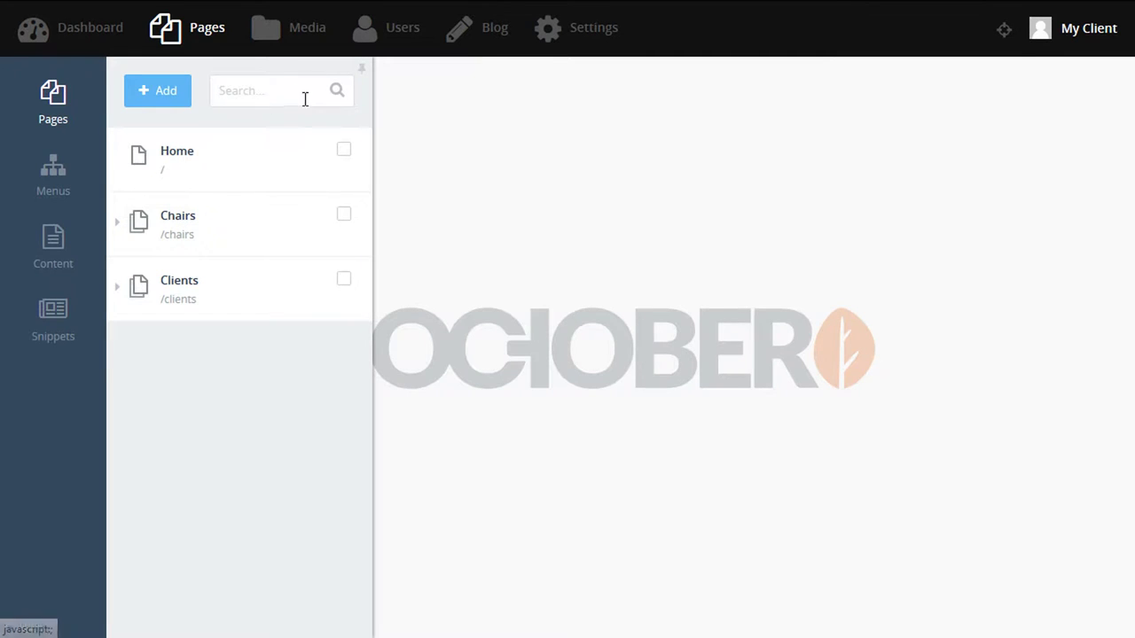
pyautogui.click(363, 71)
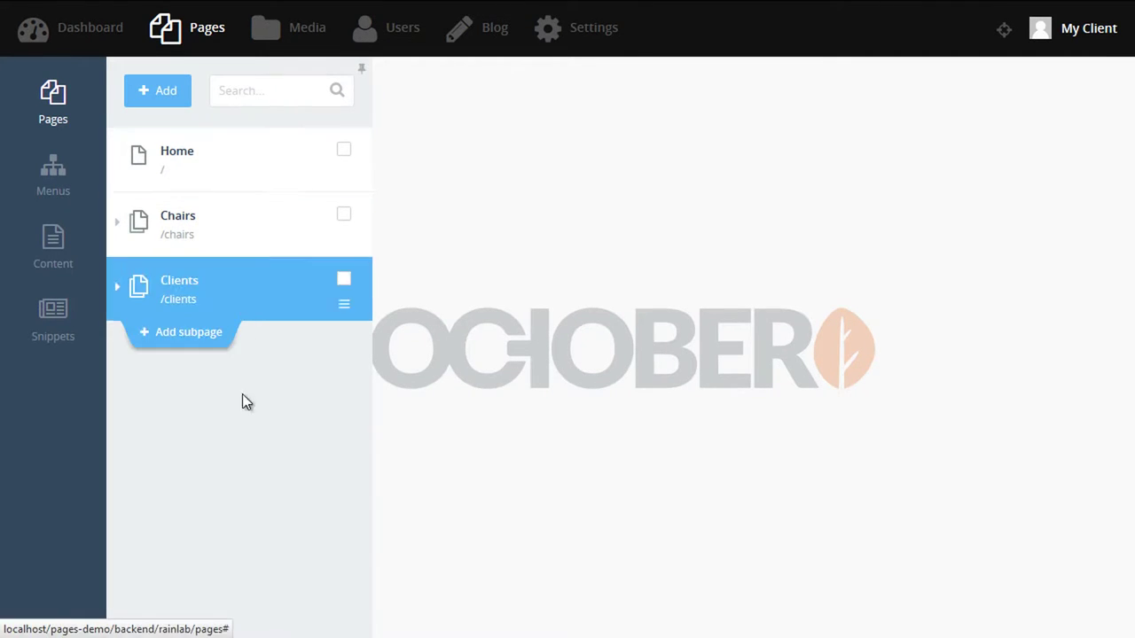
# Open the Home page and view its About content, Middle section and Right section.
pyautogui.click(251, 172)
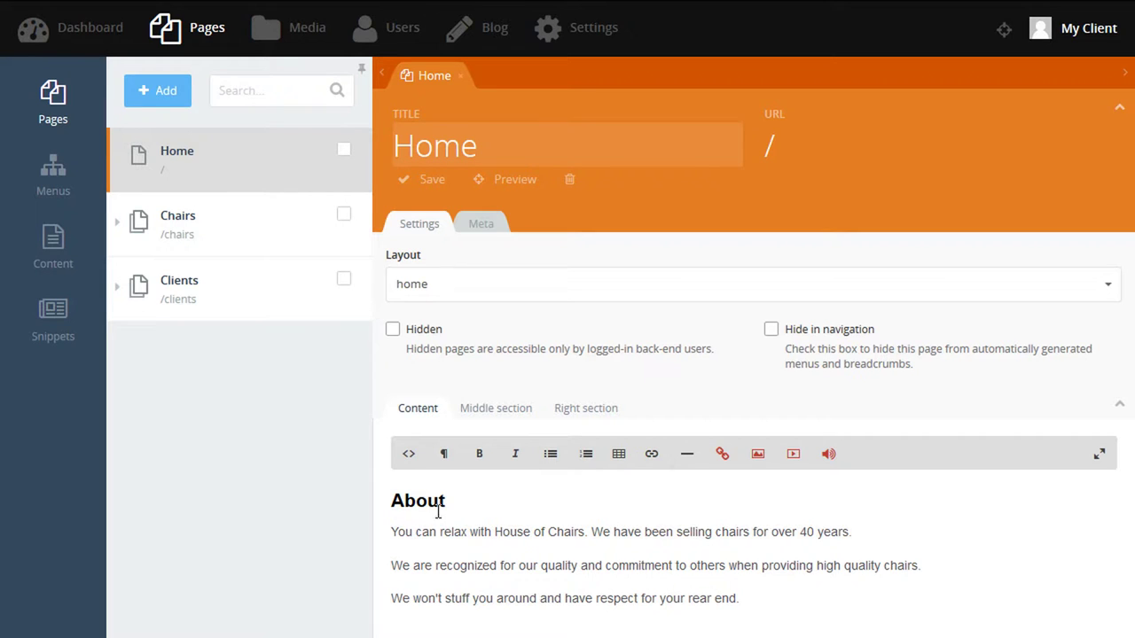
pyautogui.moveTo(393, 496); pyautogui.dragTo(572, 581)
pyautogui.click(572, 581)
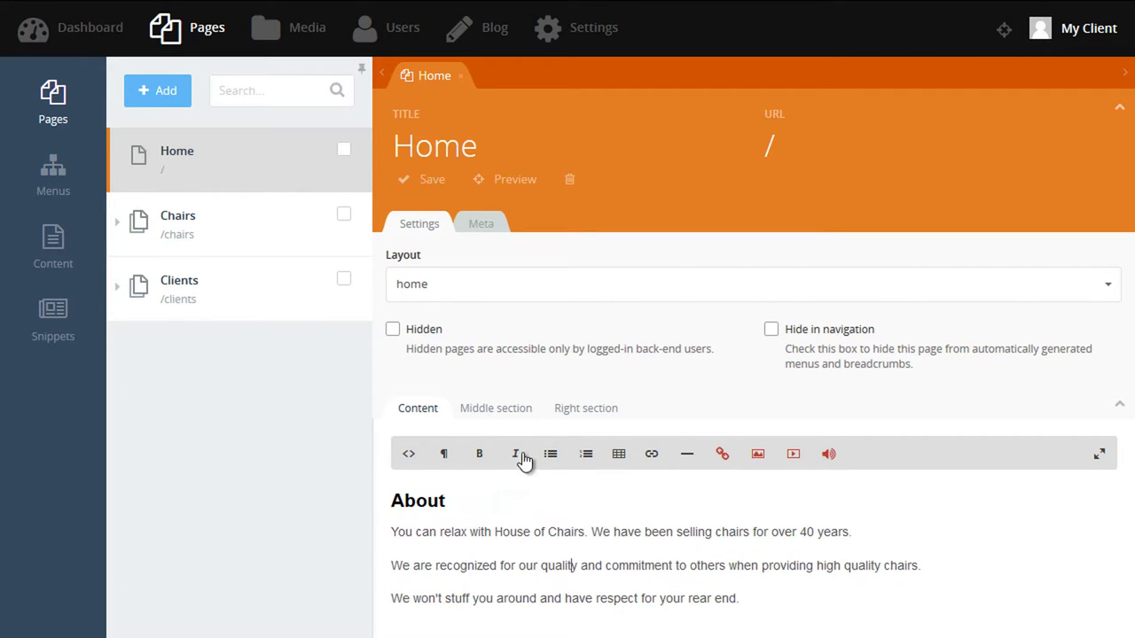
pyautogui.click(493, 415)
pyautogui.click(570, 415)
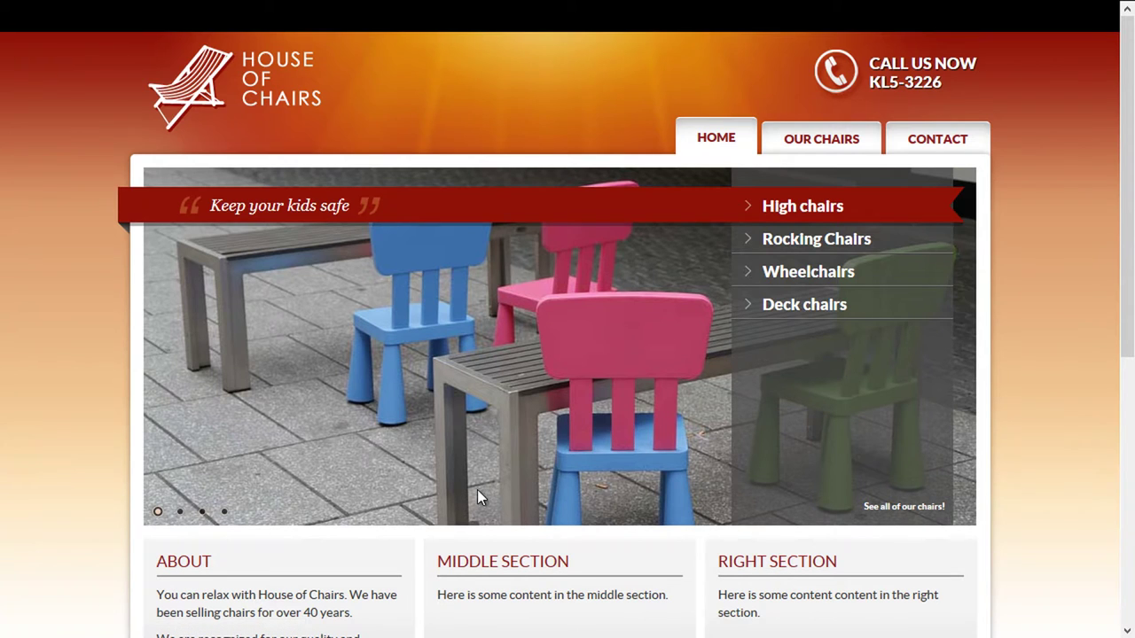
# Compare the About, middle and right section texts on the live site.
pyautogui.scroll(-3, 477, 489)
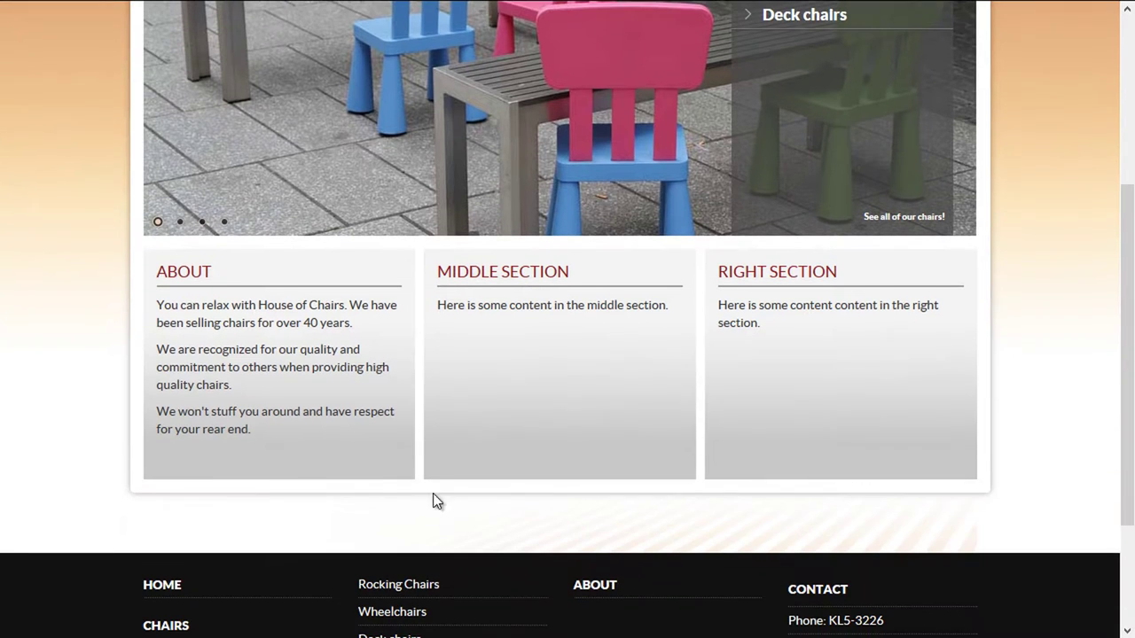
pyautogui.moveTo(170, 280); pyautogui.dragTo(279, 431)
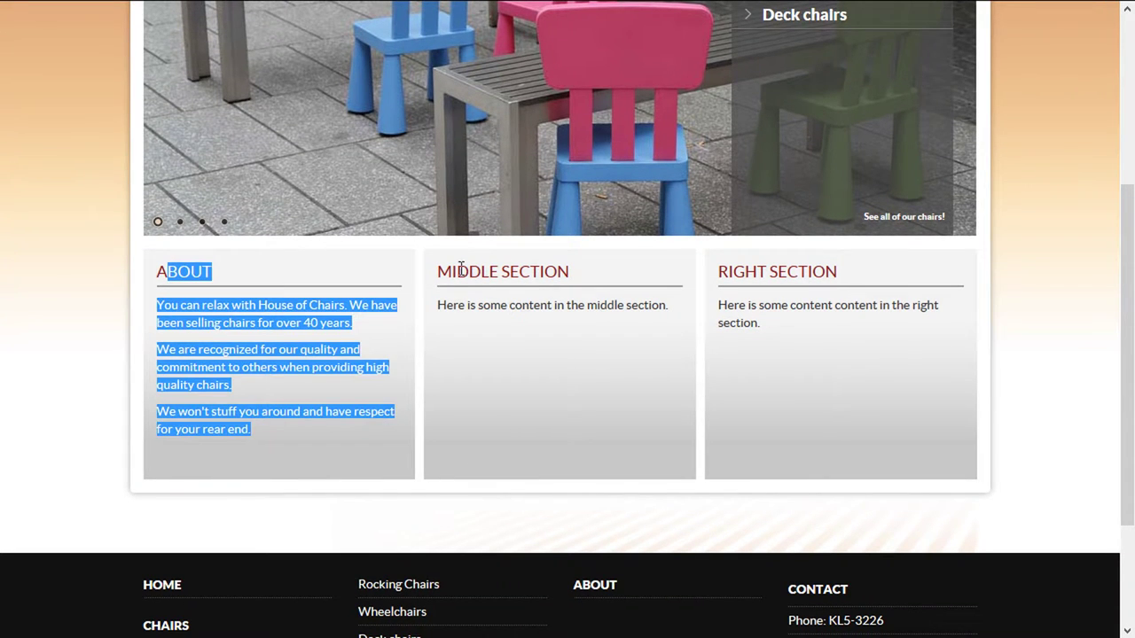
pyautogui.moveTo(458, 271); pyautogui.dragTo(555, 306)
pyautogui.moveTo(737, 272); pyautogui.dragTo(776, 334)
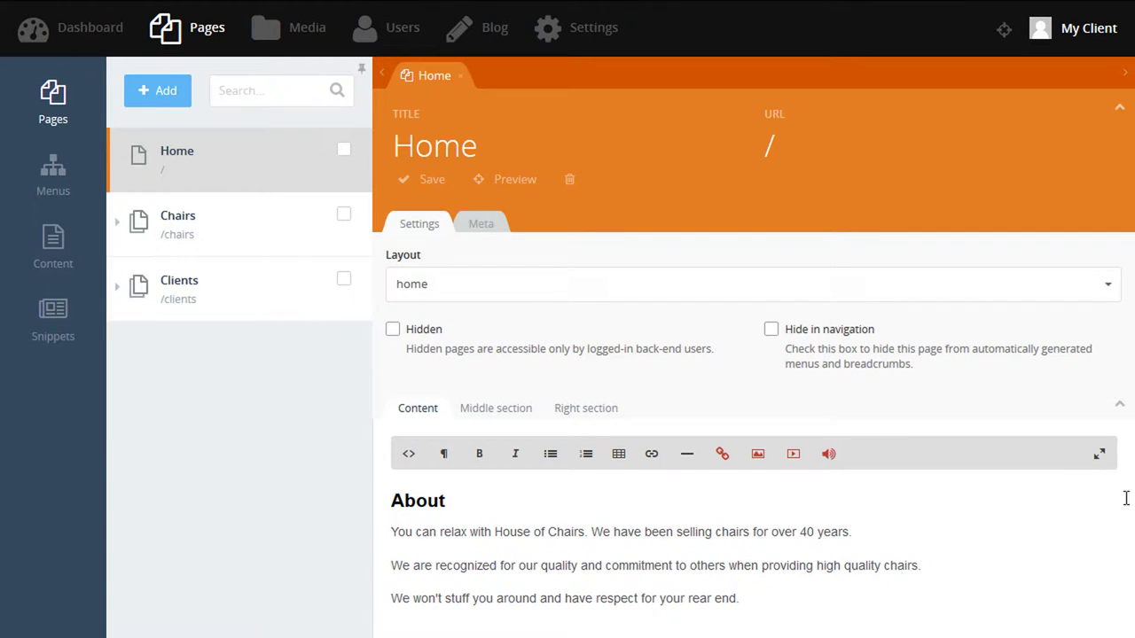
pyautogui.click(1100, 454)
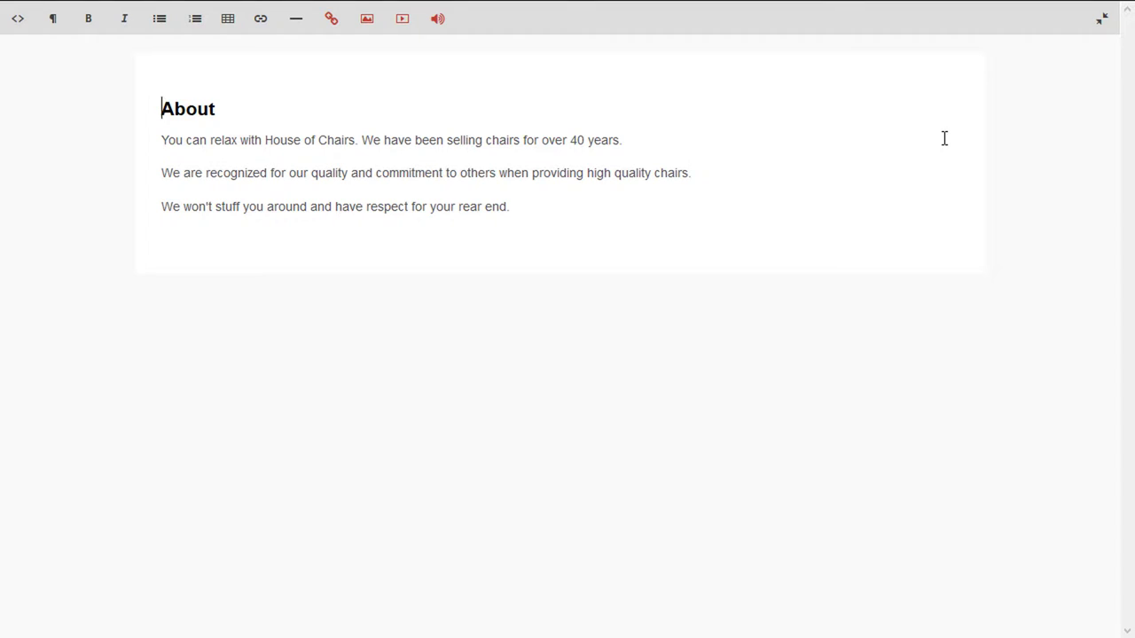
pyautogui.click(1099, 35)
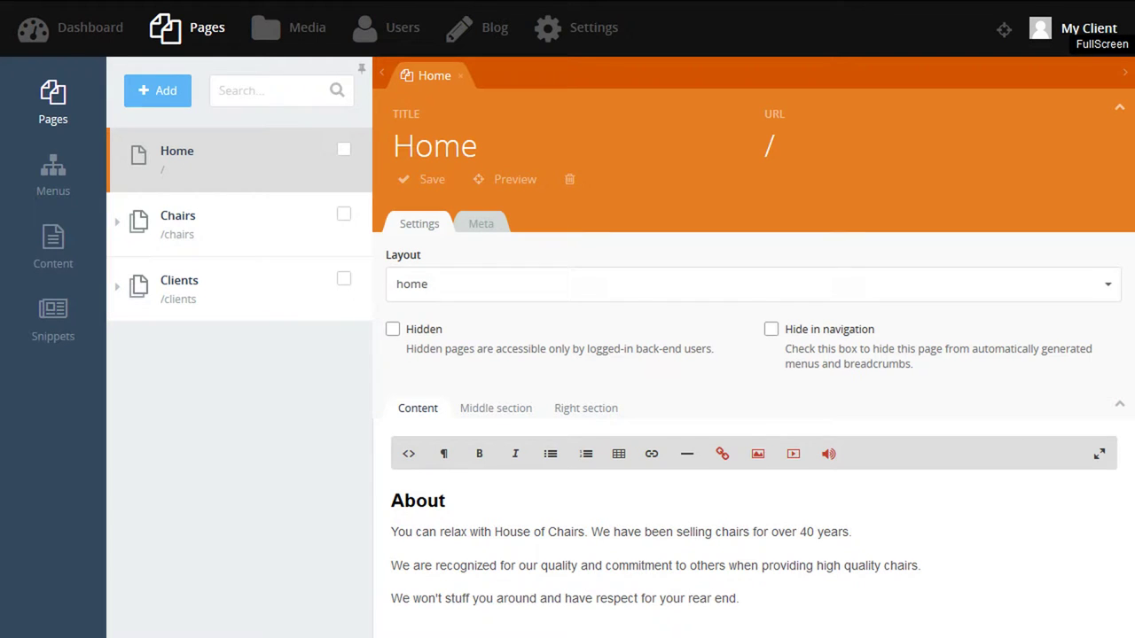
pyautogui.click(431, 285)
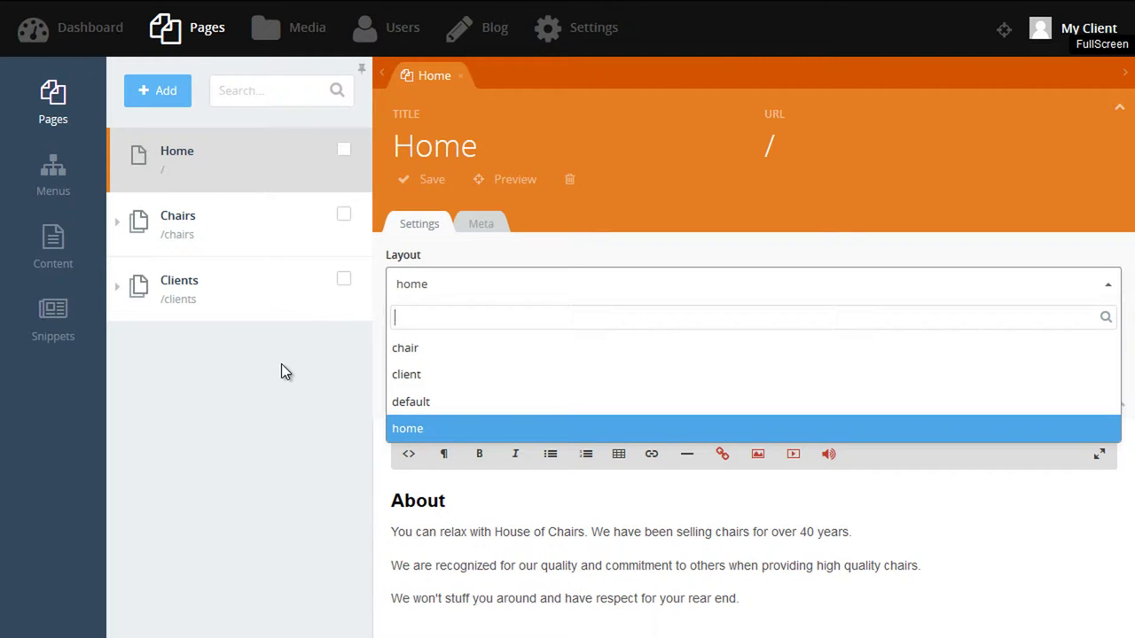
pyautogui.click(434, 293)
pyautogui.click(159, 91)
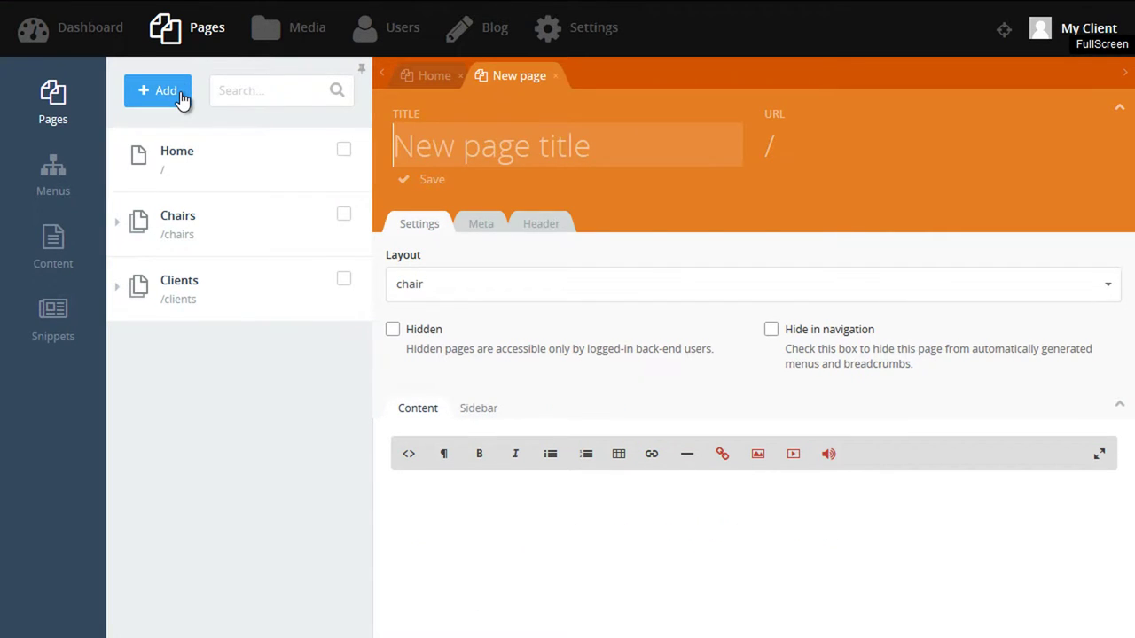
# Title the new page About and try the home layout with its Middle and Right sections.
pyautogui.write('About')
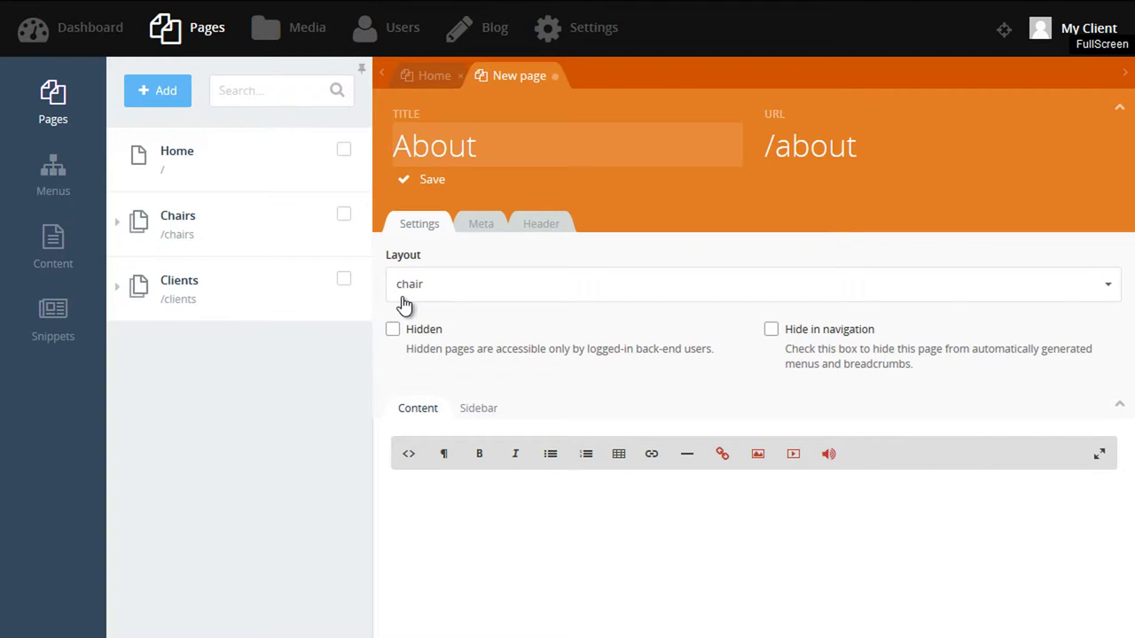
pyautogui.click(432, 298)
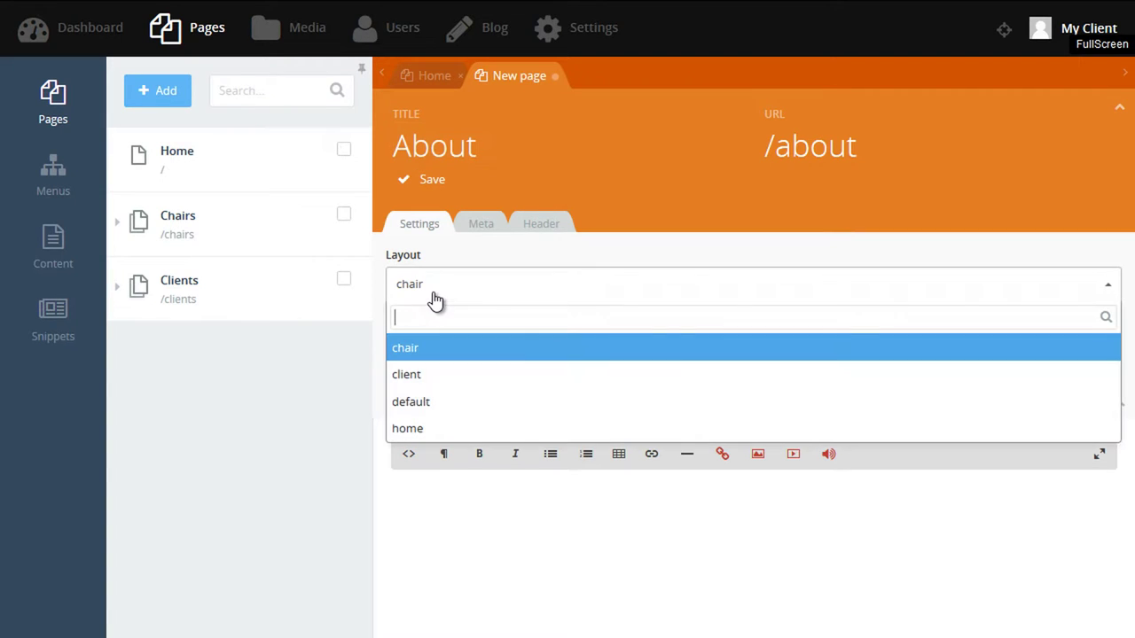
pyautogui.click(438, 428)
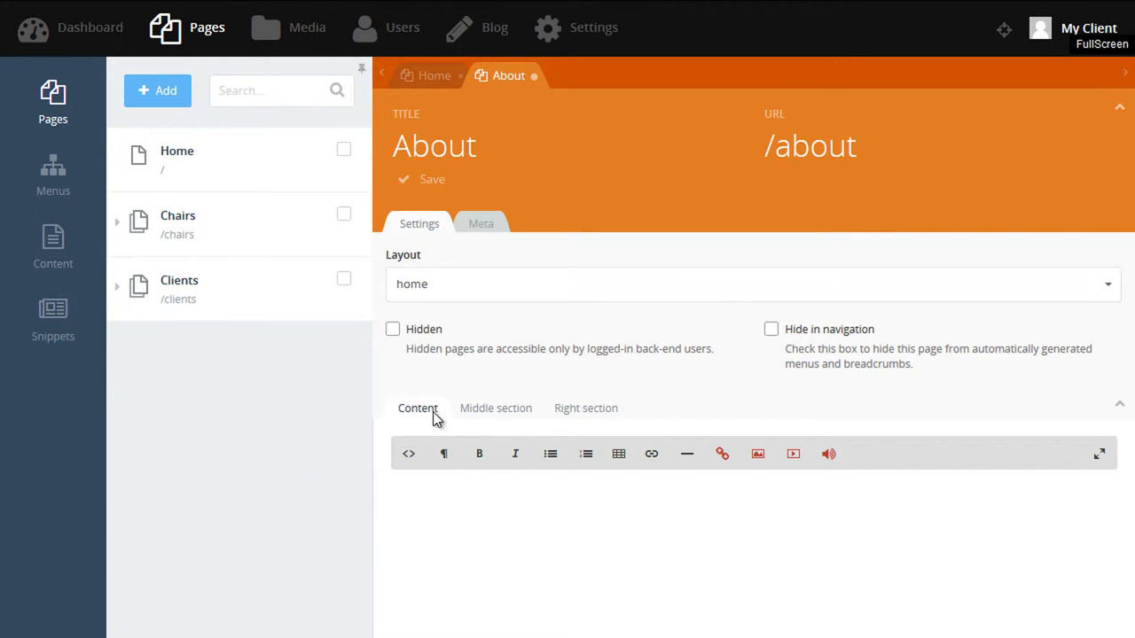
pyautogui.click(491, 412)
pyautogui.click(573, 409)
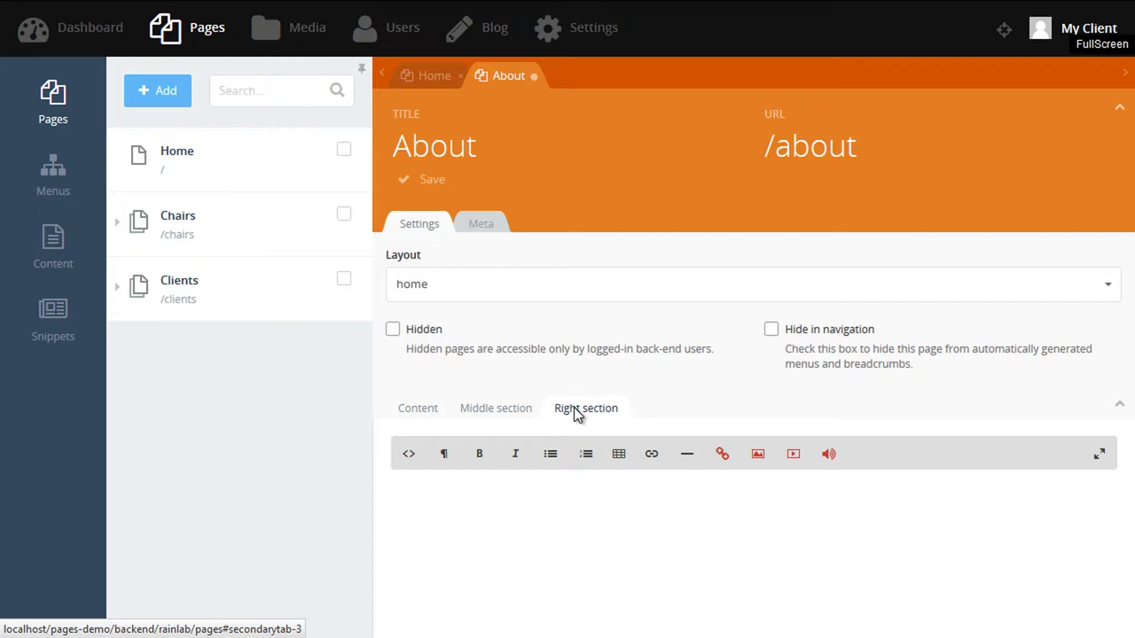
# Try the chair layout's Sidebar section, then settle on the default layout.
pyautogui.click(454, 294)
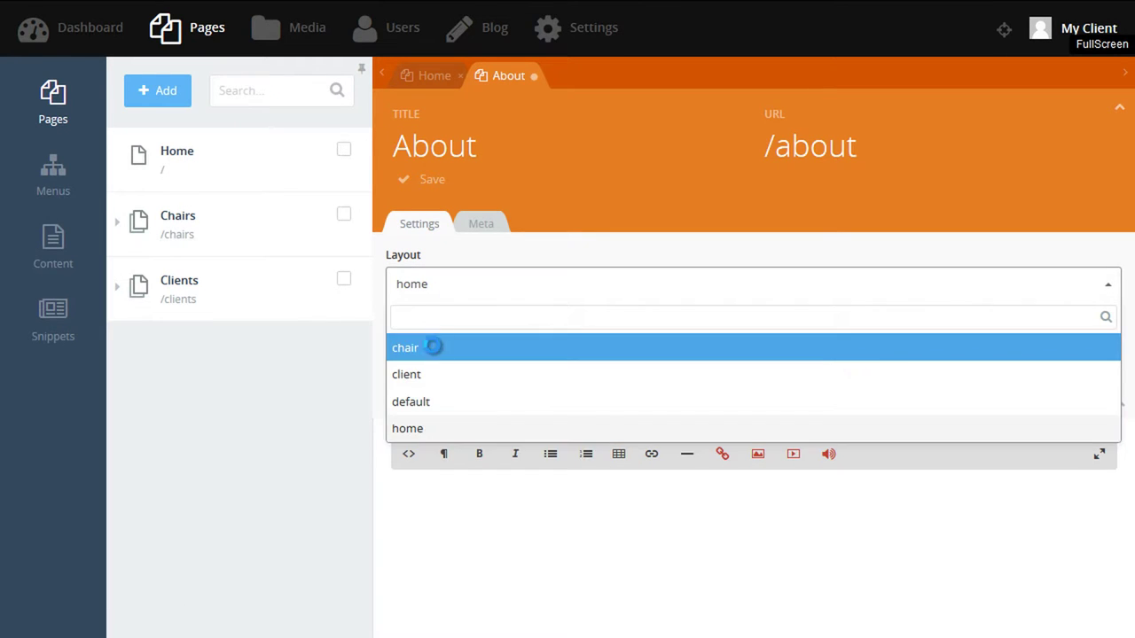
pyautogui.click(431, 347)
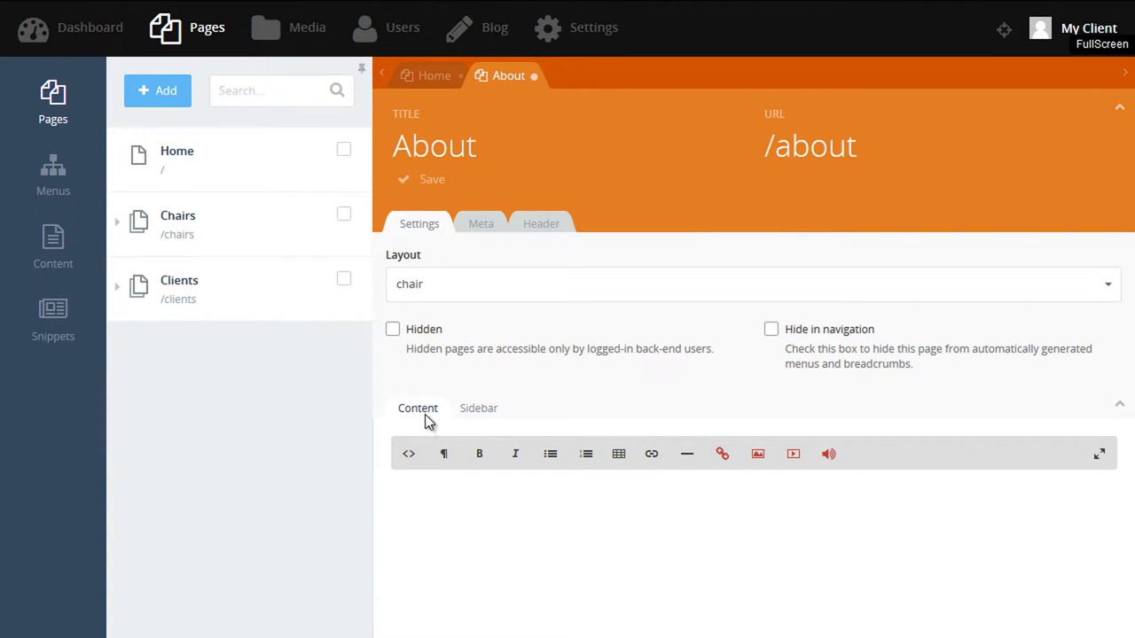
pyautogui.click(483, 413)
pyautogui.click(443, 295)
pyautogui.click(415, 396)
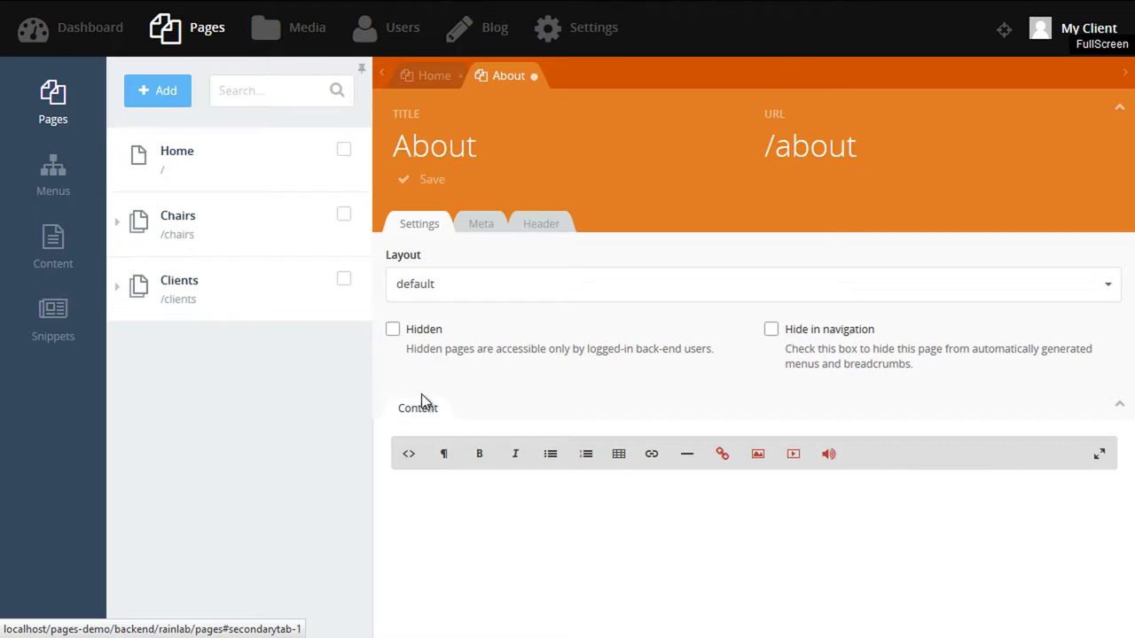
# Copy the Contact page tagline 'With over 40 years in the business.' into the About page's Tagline field.
pyautogui.click(548, 224)
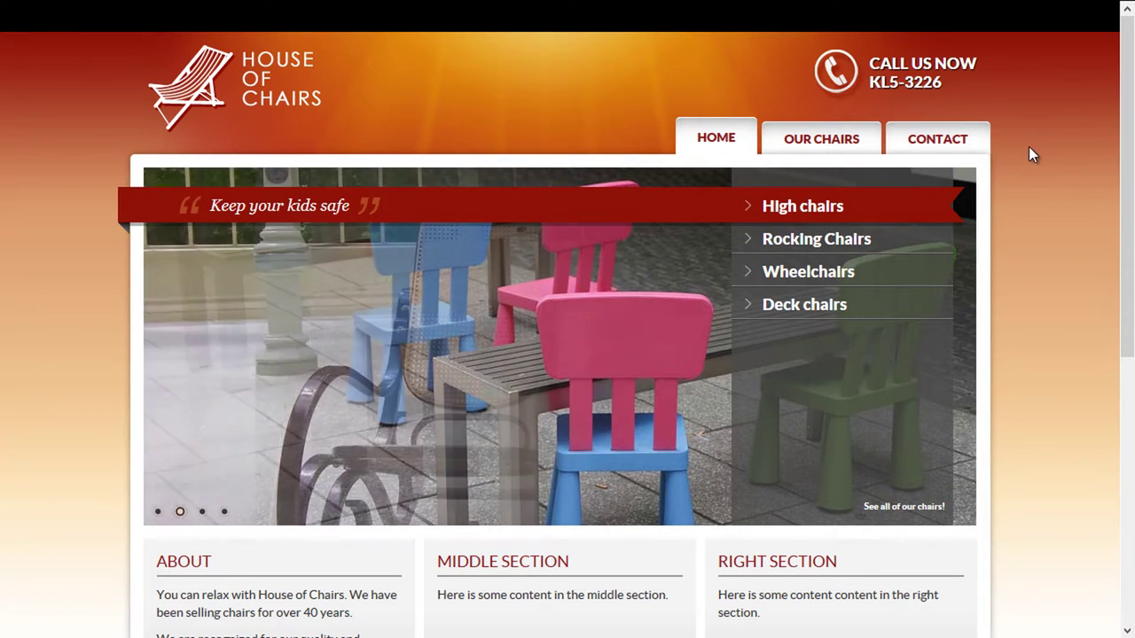
pyautogui.click(956, 144)
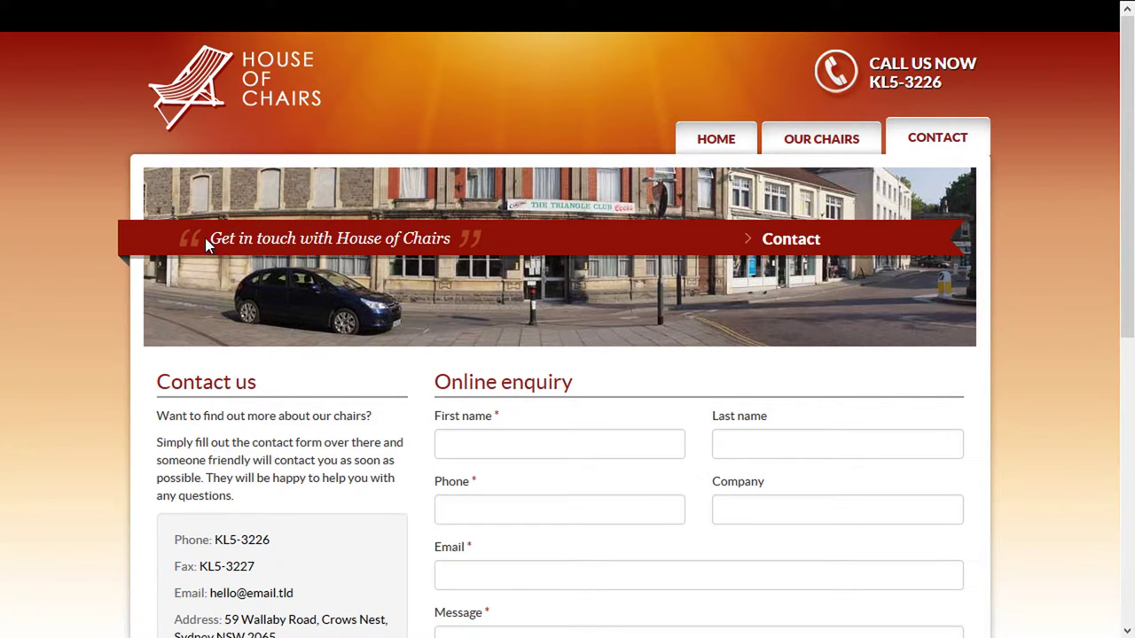
pyautogui.moveTo(205, 238); pyautogui.dragTo(451, 242)
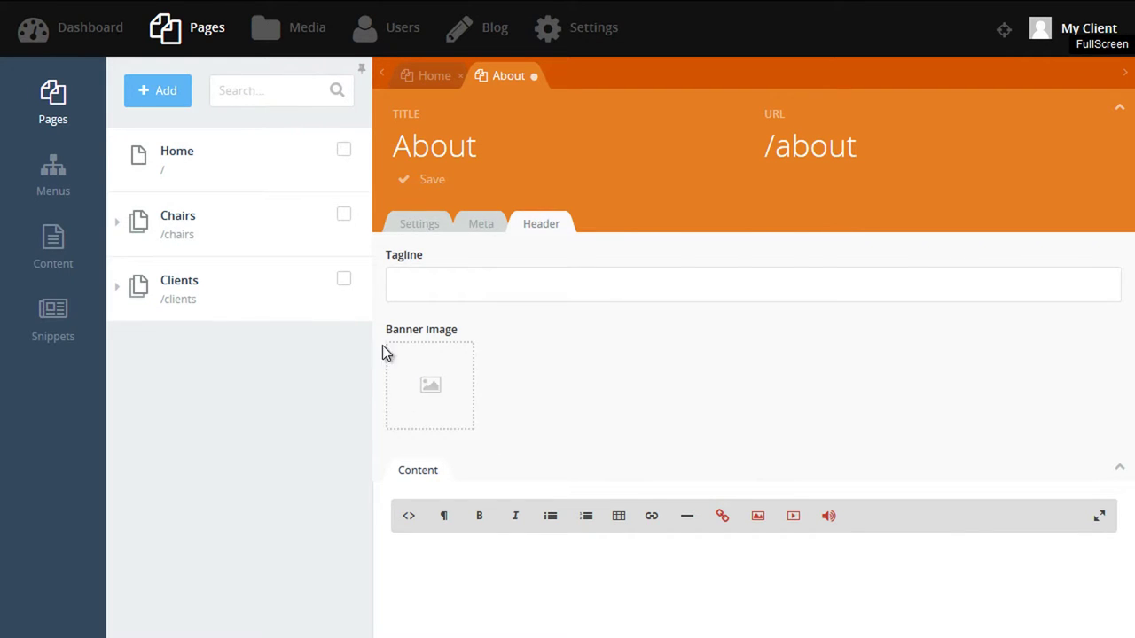
pyautogui.click(443, 289)
pyautogui.write('With over 40 years in the business.')
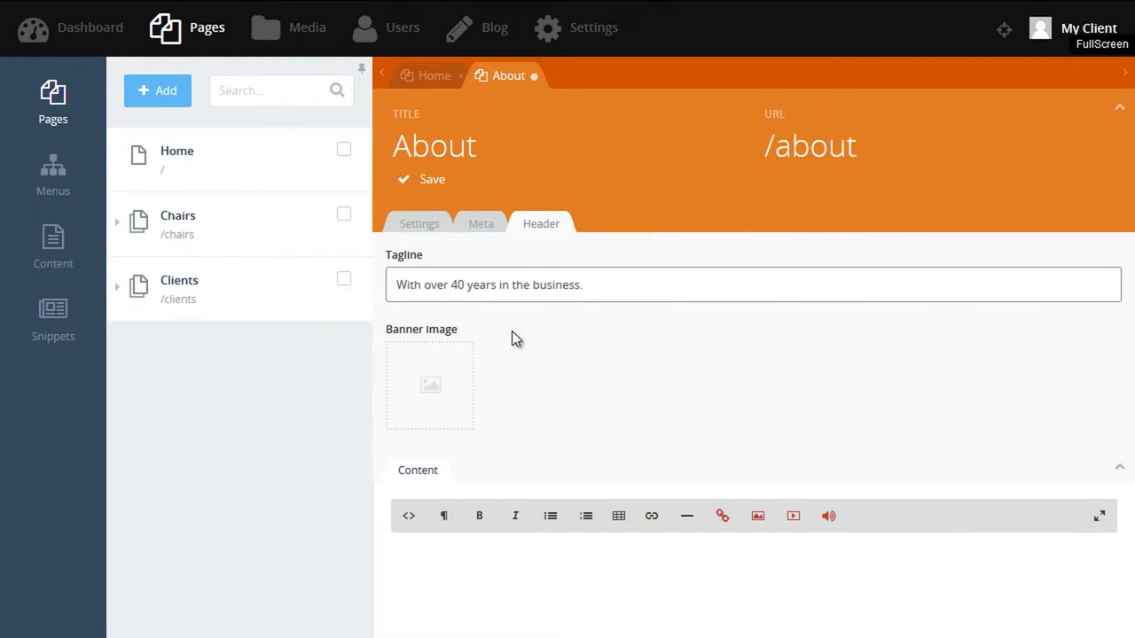
pyautogui.click(540, 348)
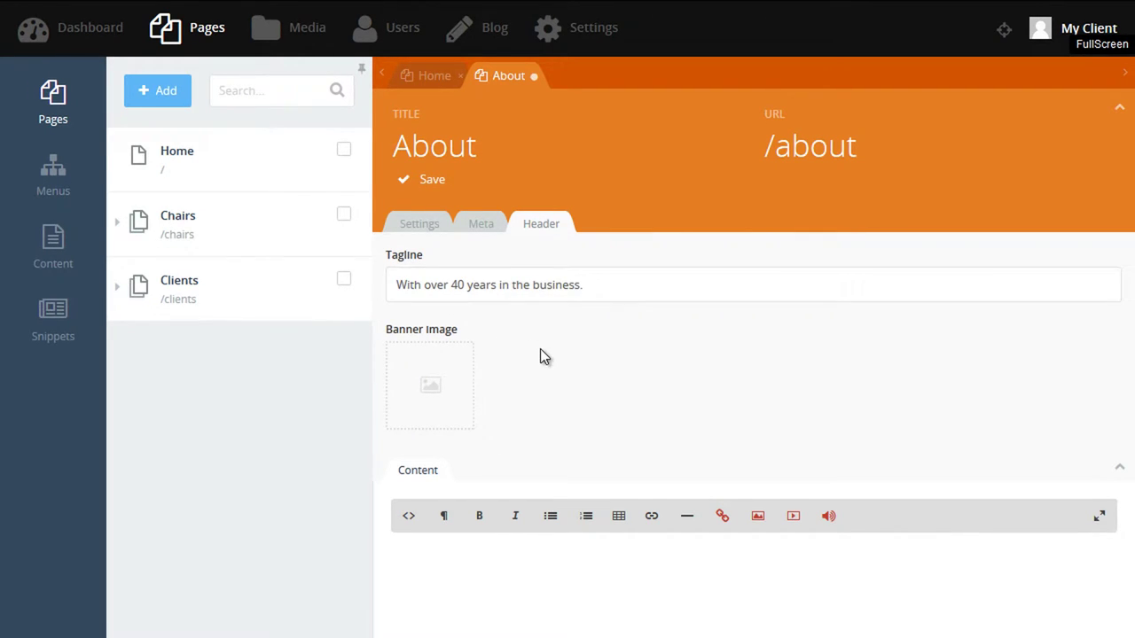
# Upload blog-banner.jpg to the media library and insert it as the About page banner.
pyautogui.click(445, 403)
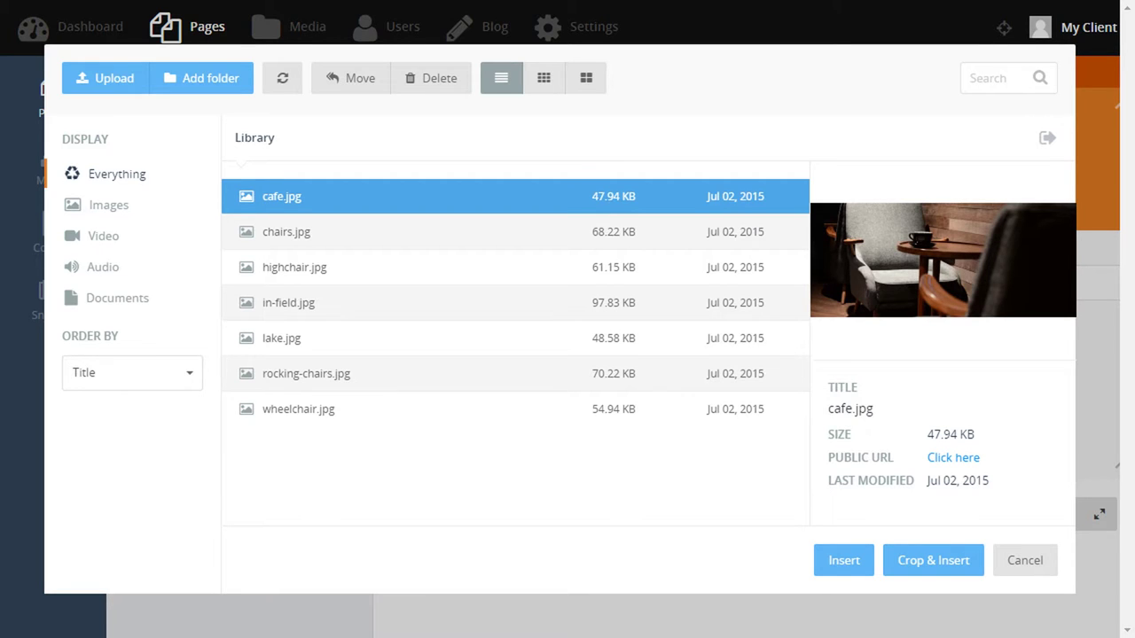
pyautogui.click(133, 89)
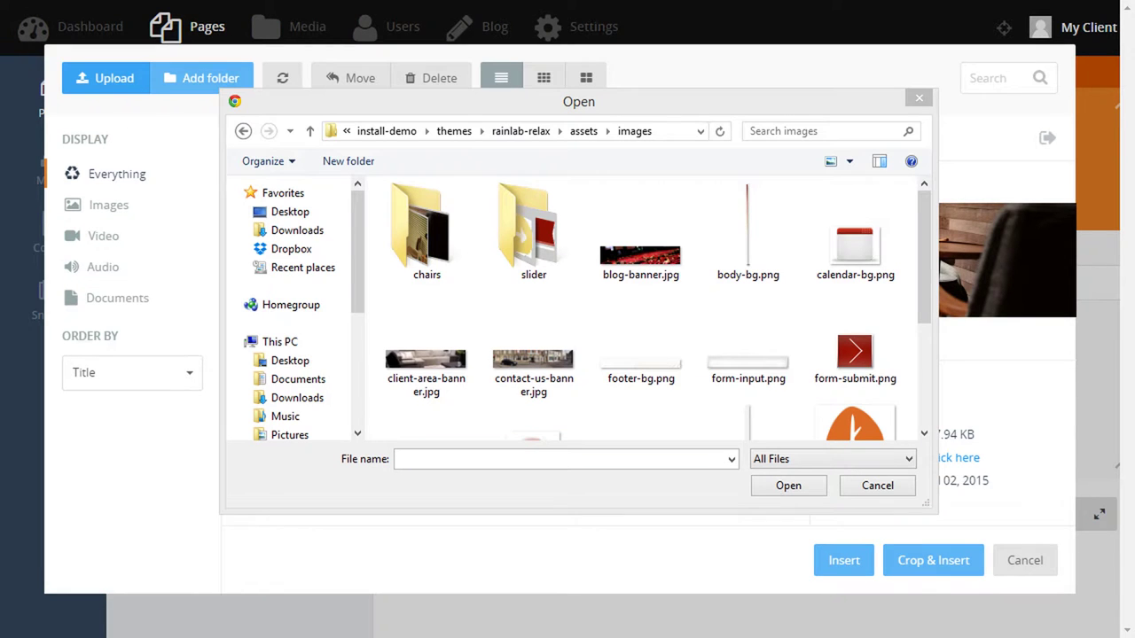
pyautogui.doubleClick(647, 264)
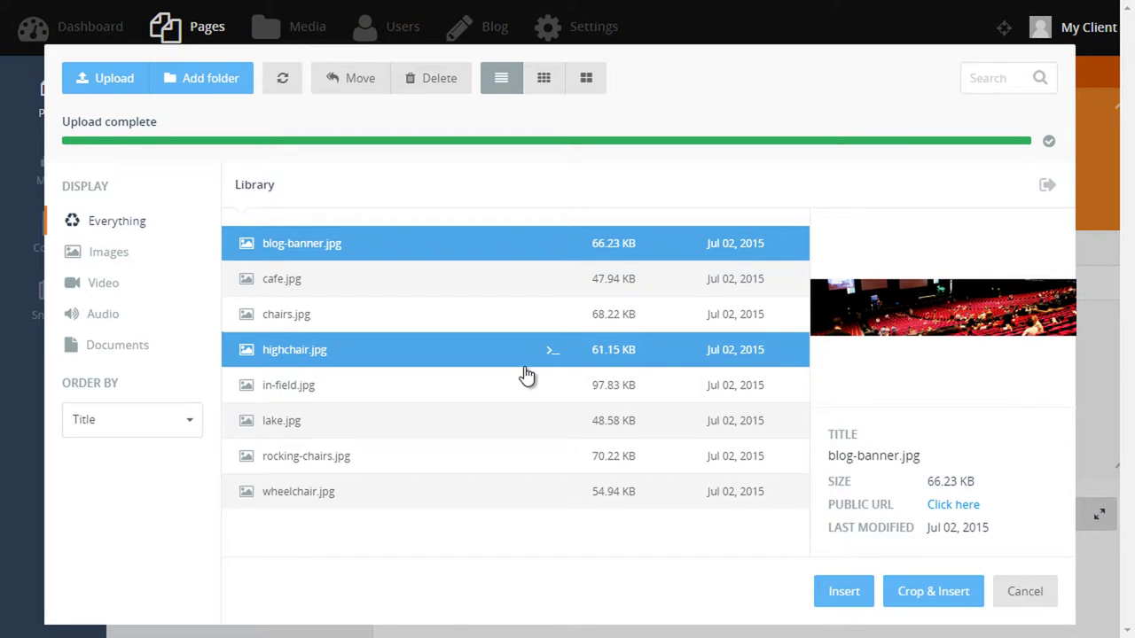
pyautogui.doubleClick(382, 245)
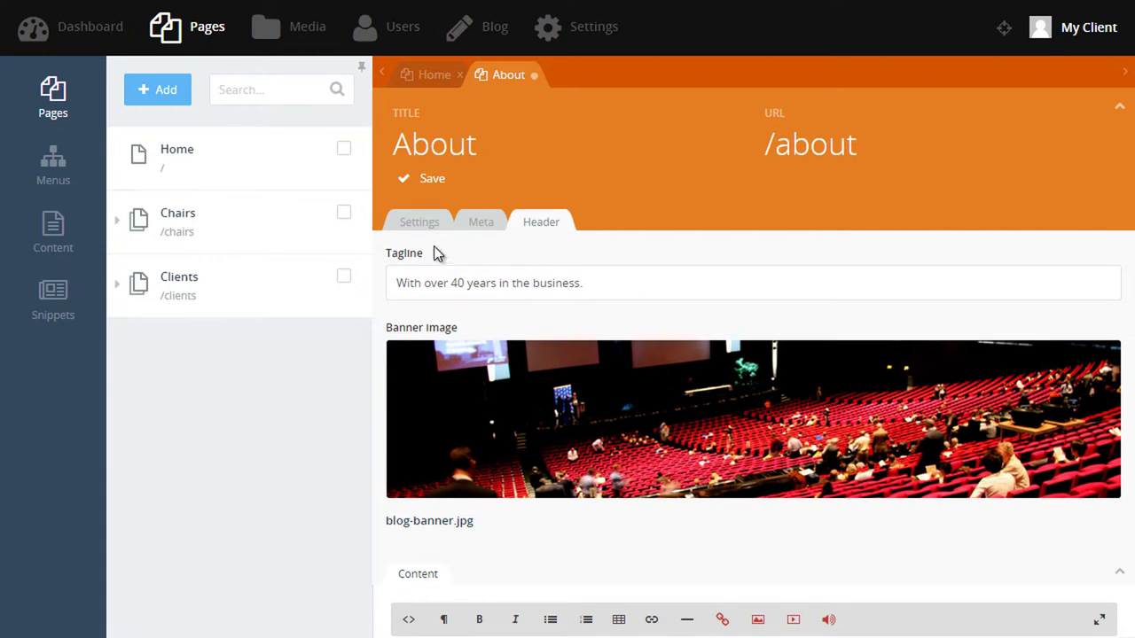
# From the Settings tab, save the new About page with its 'About House of Chairs' text.
pyautogui.click(419, 223)
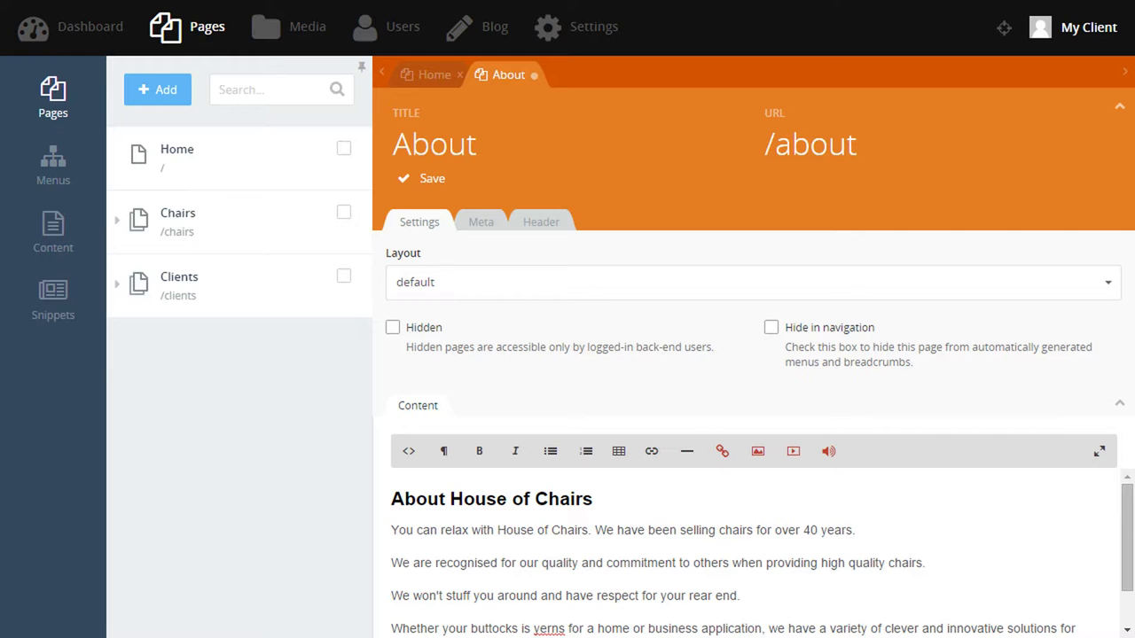
pyautogui.click(417, 178)
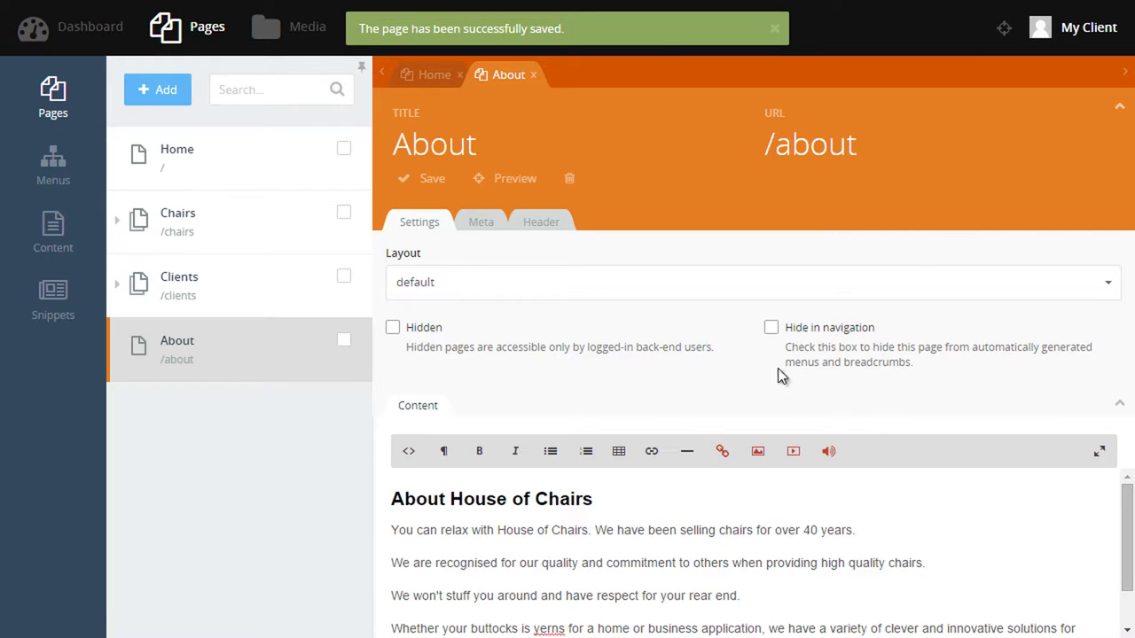
pyautogui.moveTo(237, 387)
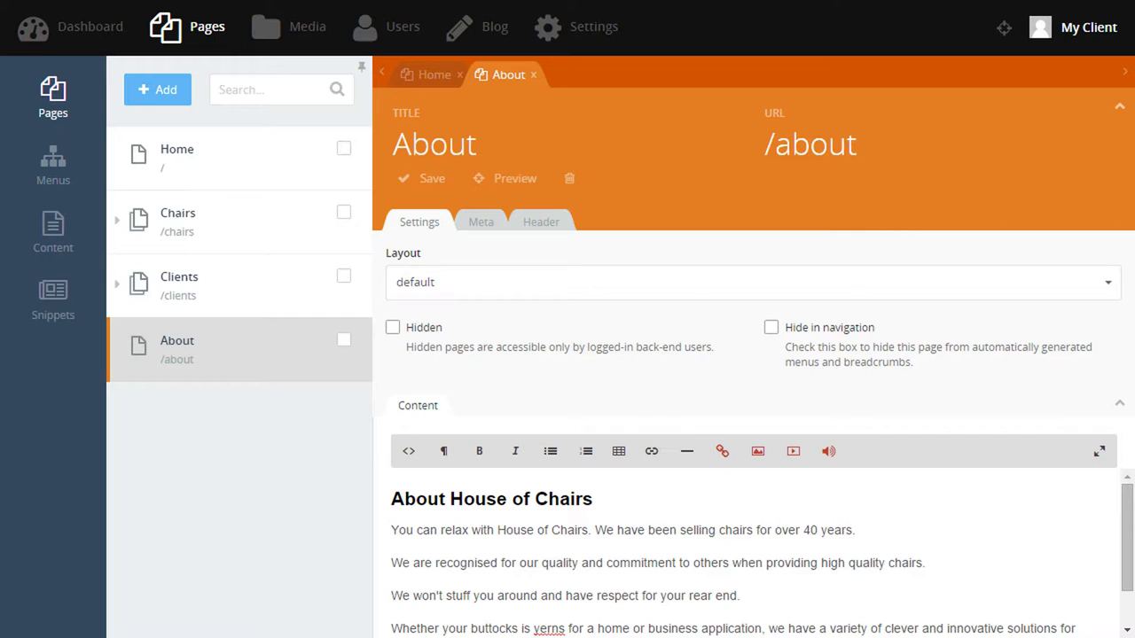
# Link 'House of Chairs' in the Home page's first paragraph to the About page and save.
pyautogui.click(172, 157)
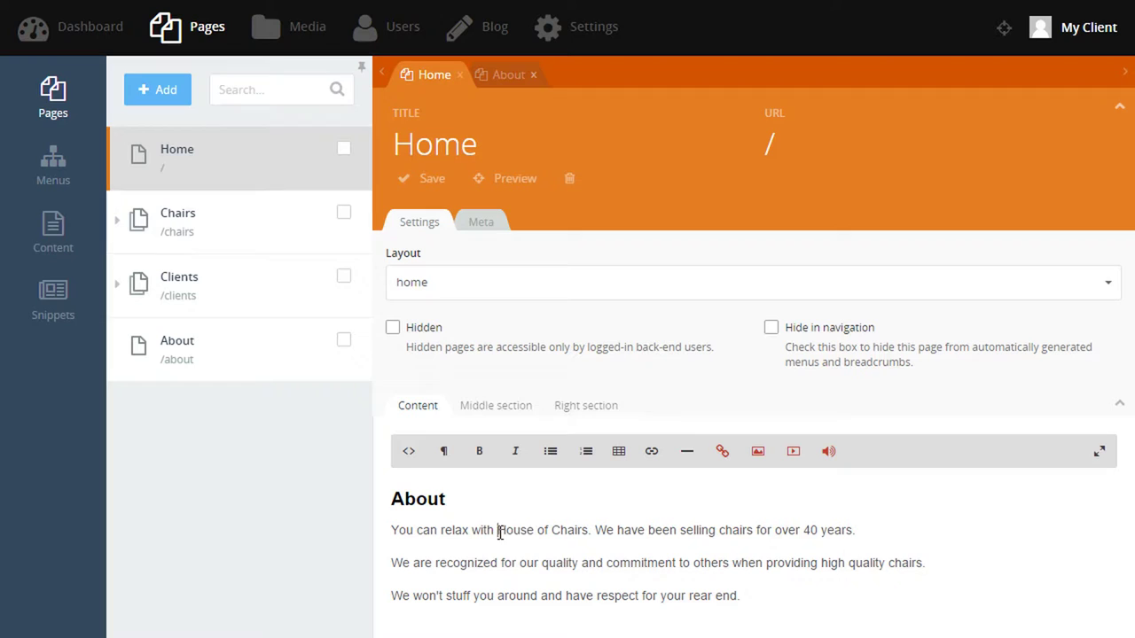
pyautogui.moveTo(500, 532); pyautogui.dragTo(589, 532)
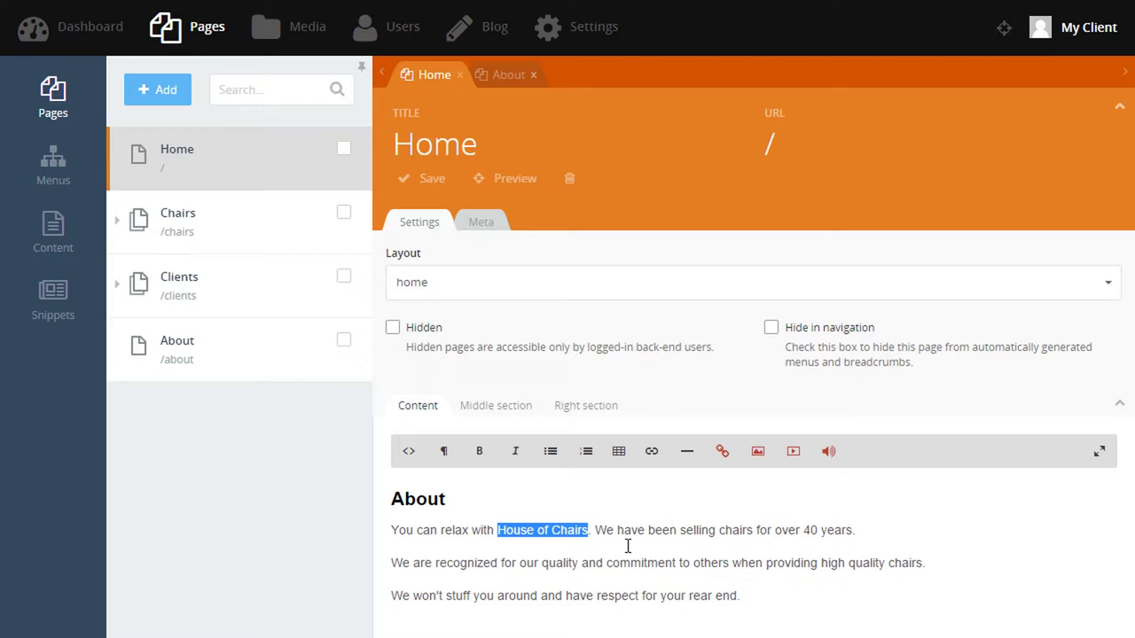
pyautogui.click(653, 456)
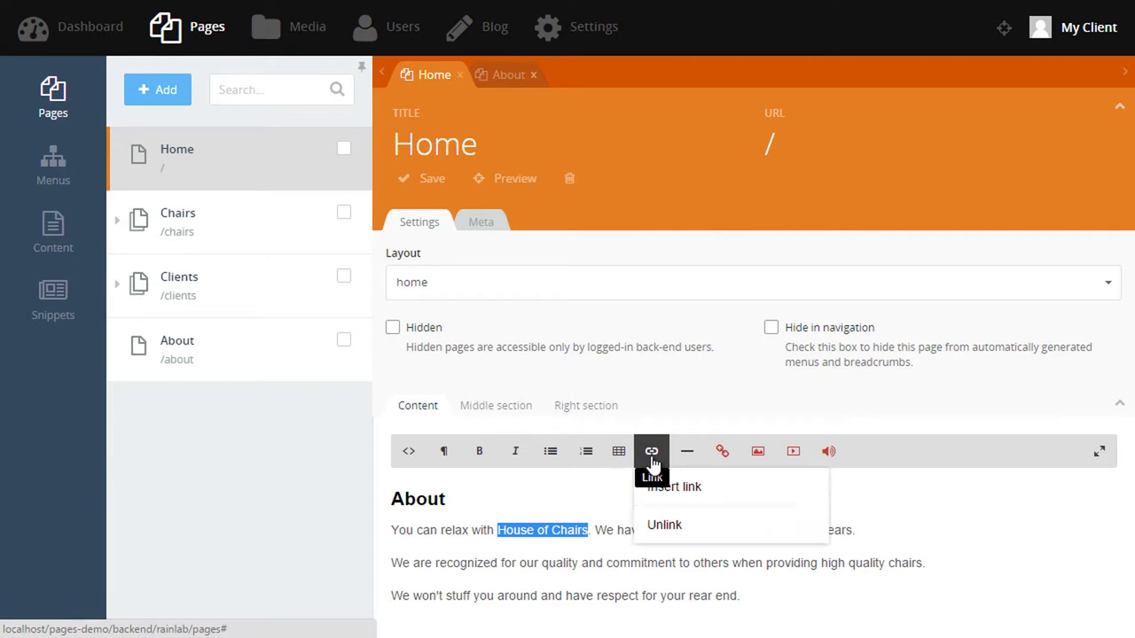
pyautogui.click(739, 499)
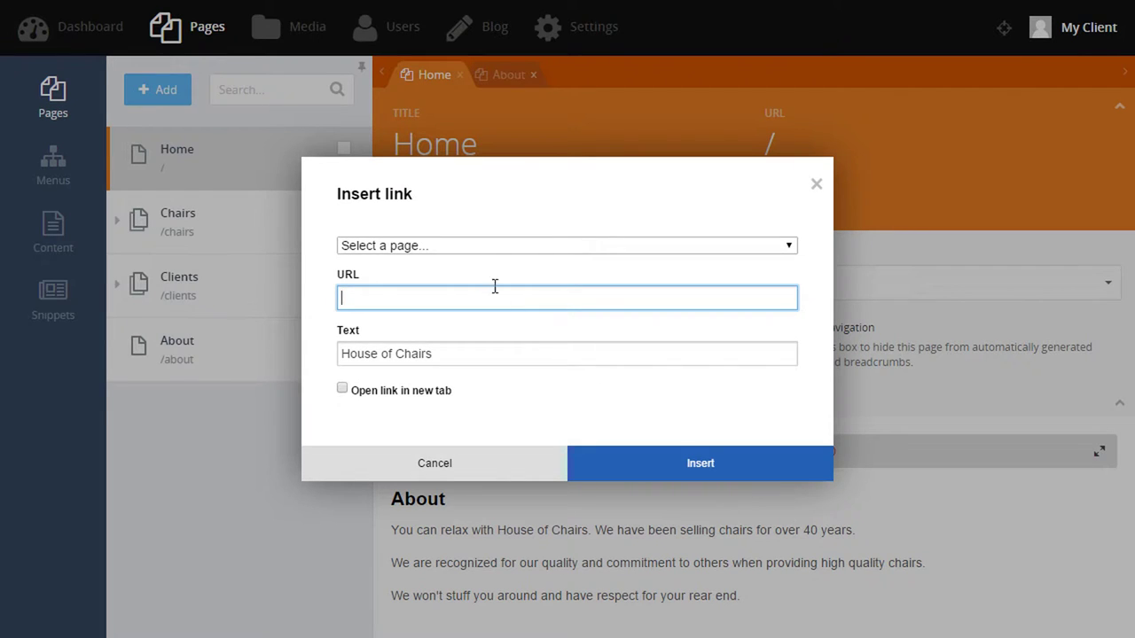
pyautogui.click(446, 248)
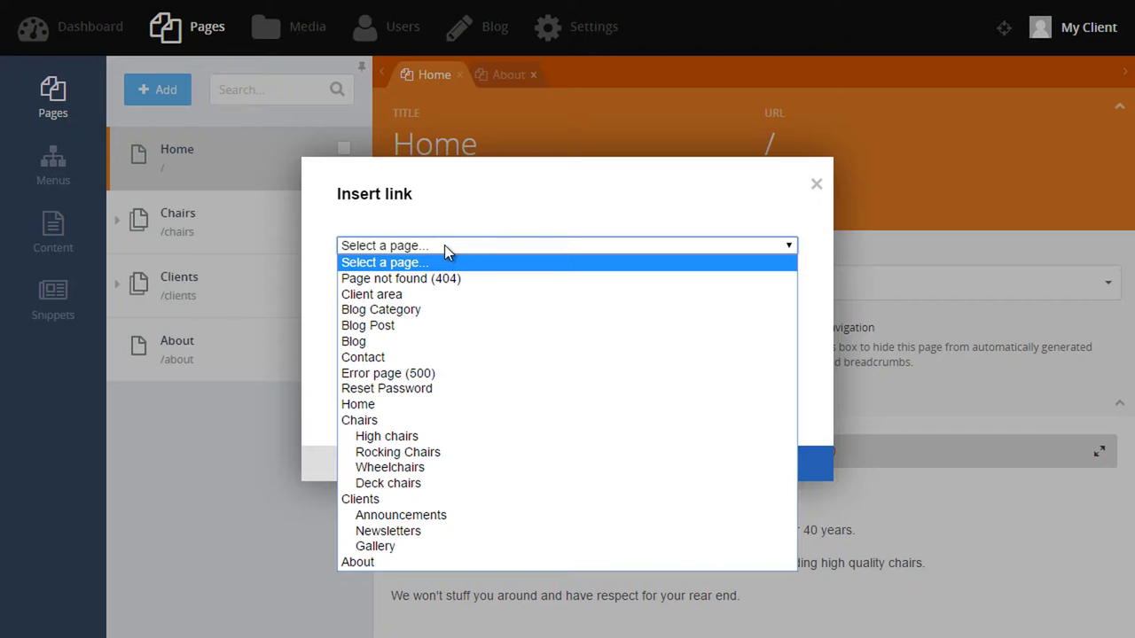
pyautogui.click(408, 561)
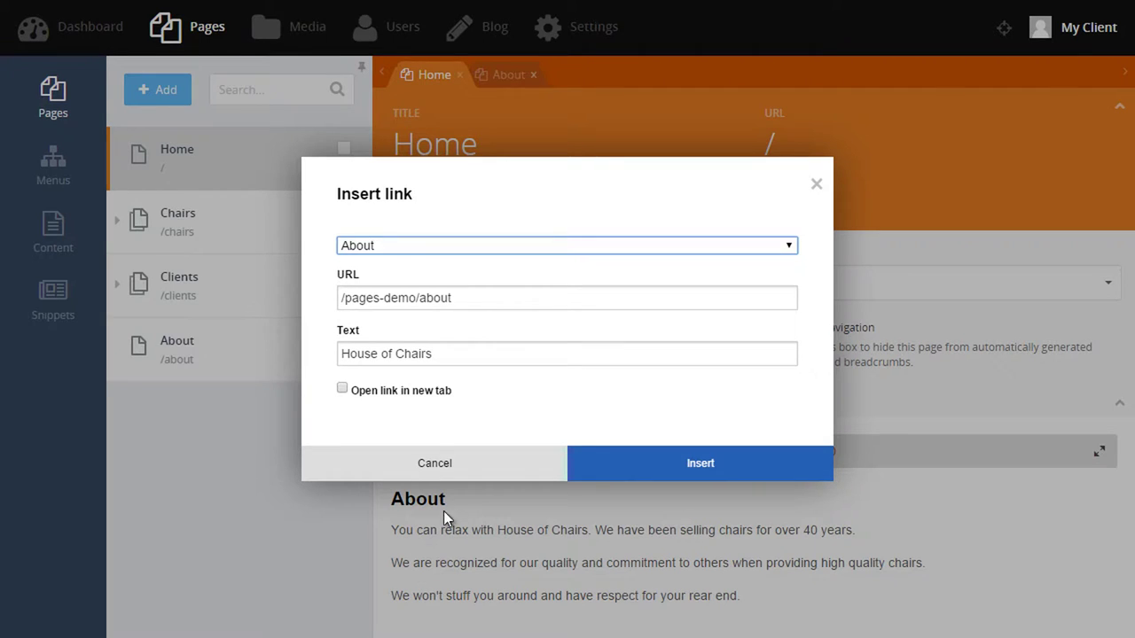
pyautogui.click(679, 470)
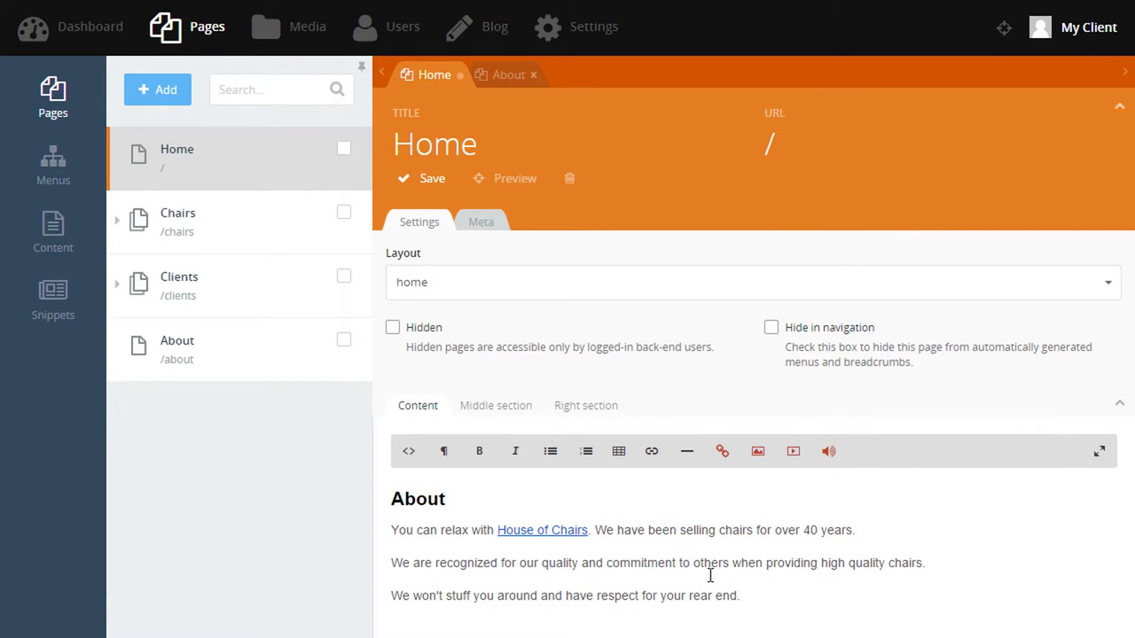
pyautogui.click(433, 182)
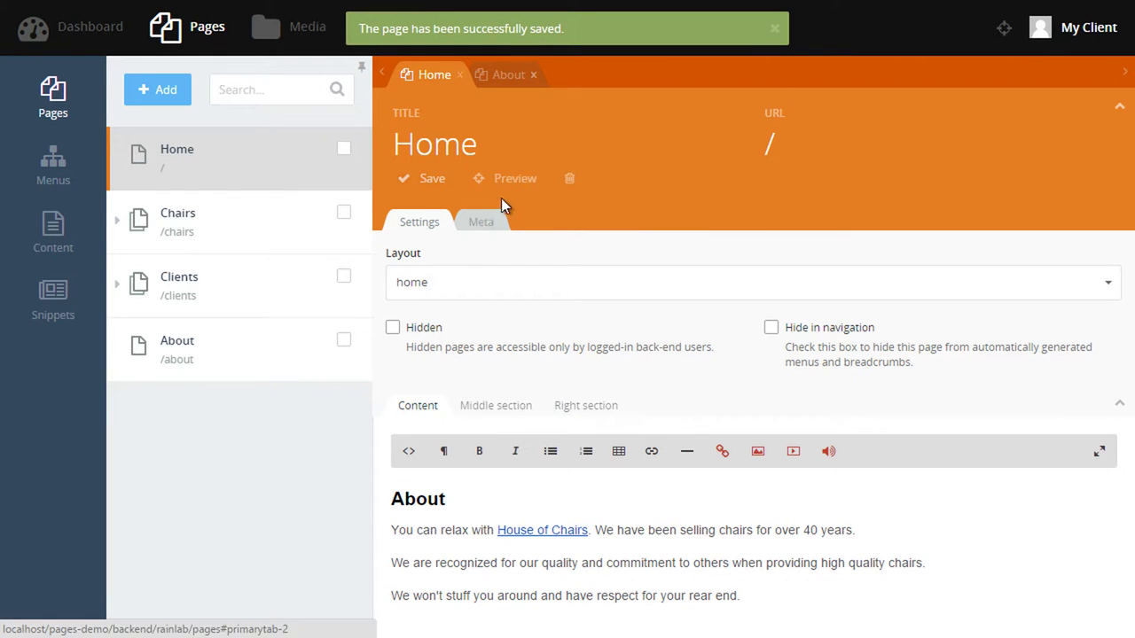
# Preview the Home page on the live site and follow the House of Chairs link to About.
pyautogui.click(515, 182)
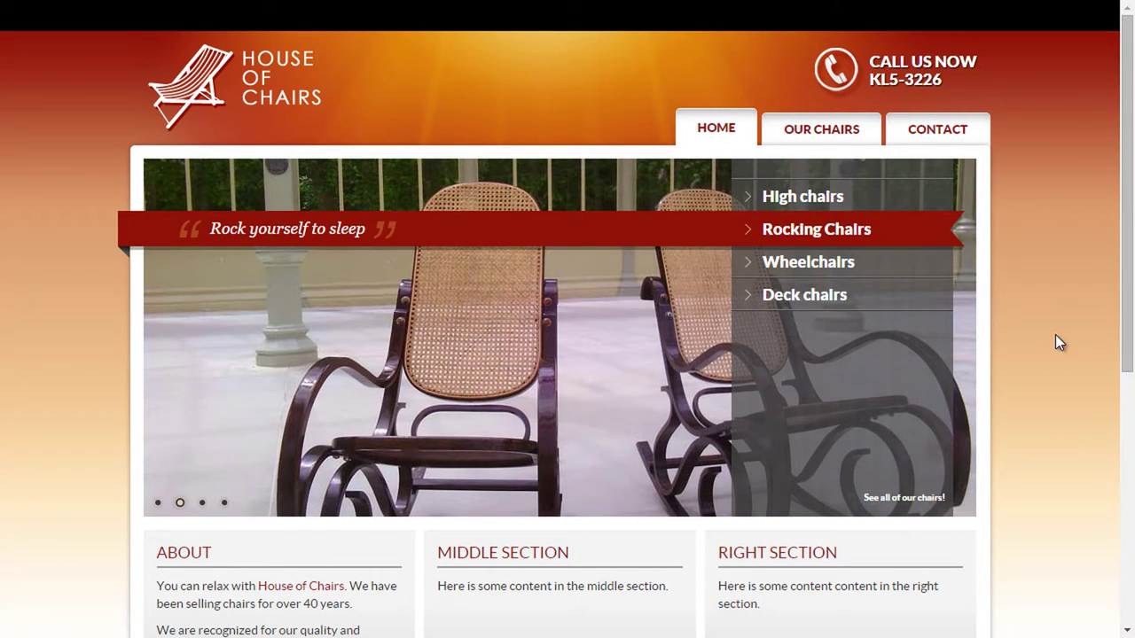
pyautogui.scroll(-3, 1057, 394)
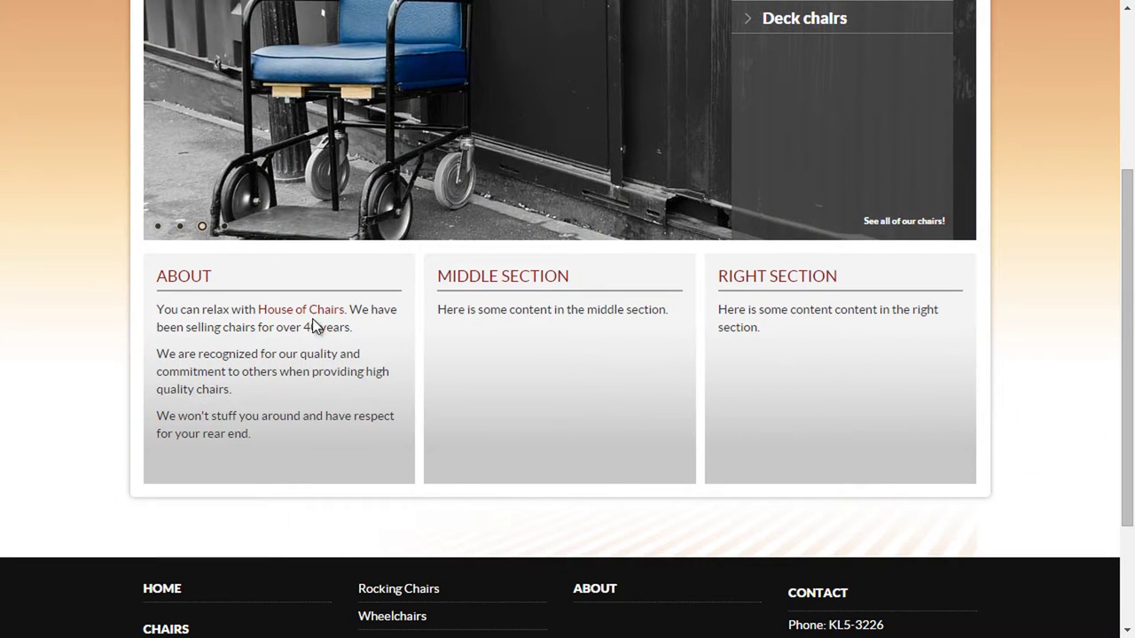
pyautogui.click(304, 317)
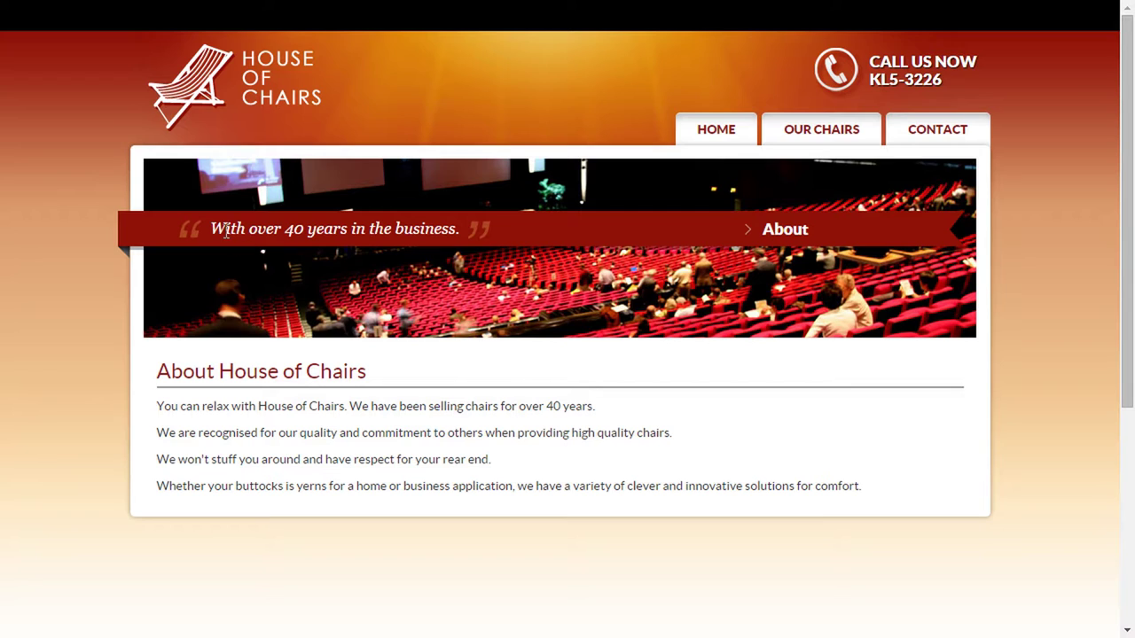
pyautogui.moveTo(226, 229); pyautogui.dragTo(360, 231)
pyautogui.click(360, 231)
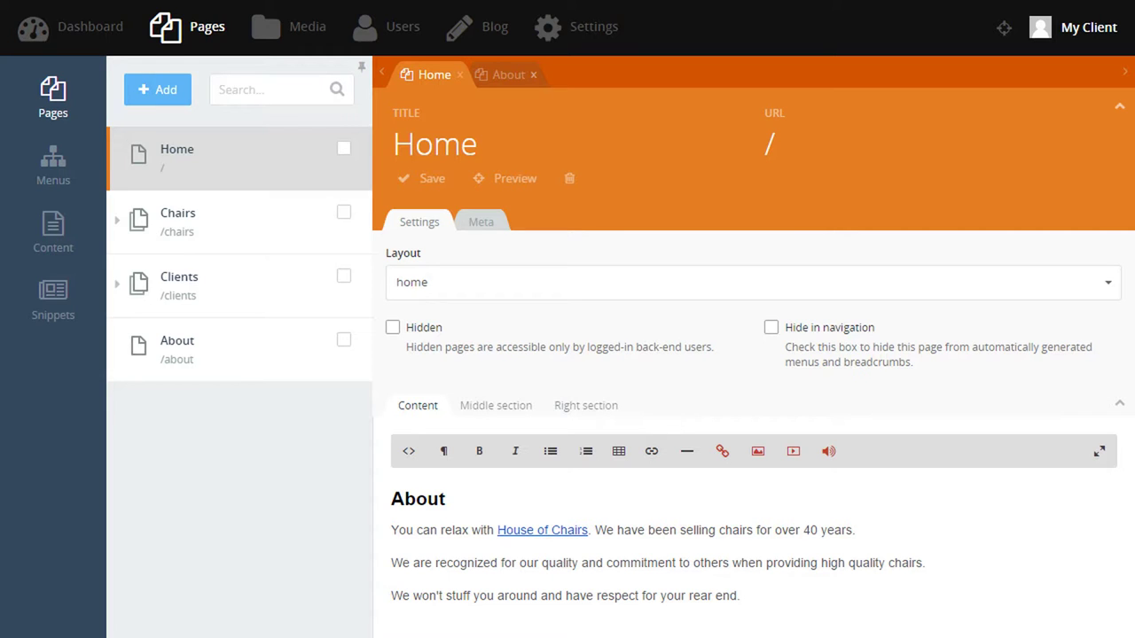
# Add a Team subpage under About with the default layout and the pasted Team content.
pyautogui.moveTo(227, 379)
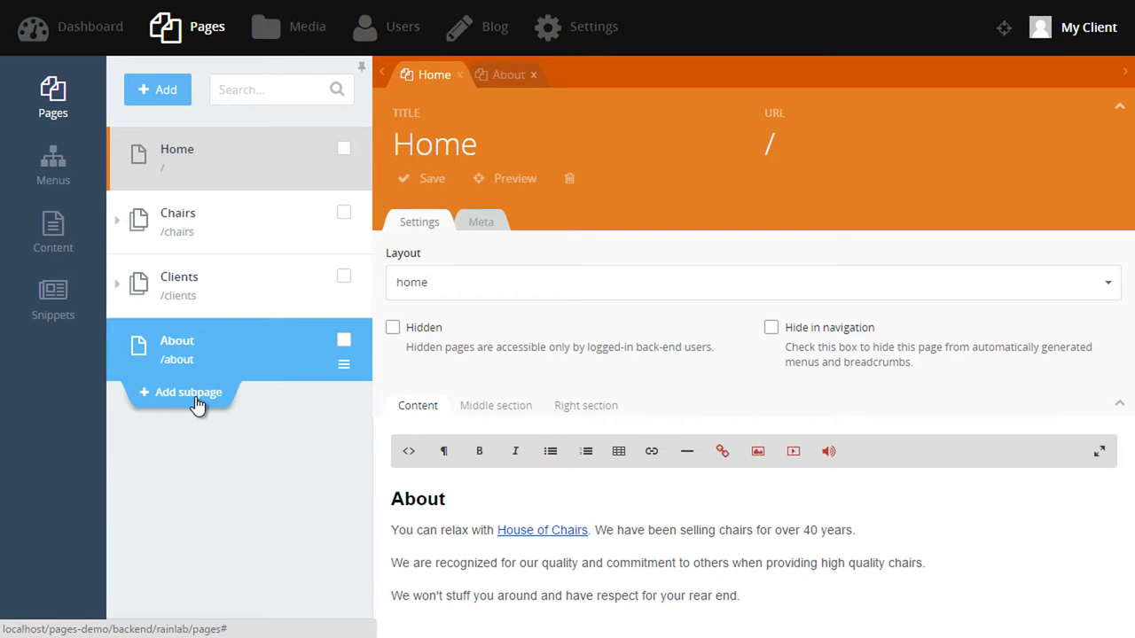
pyautogui.click(195, 393)
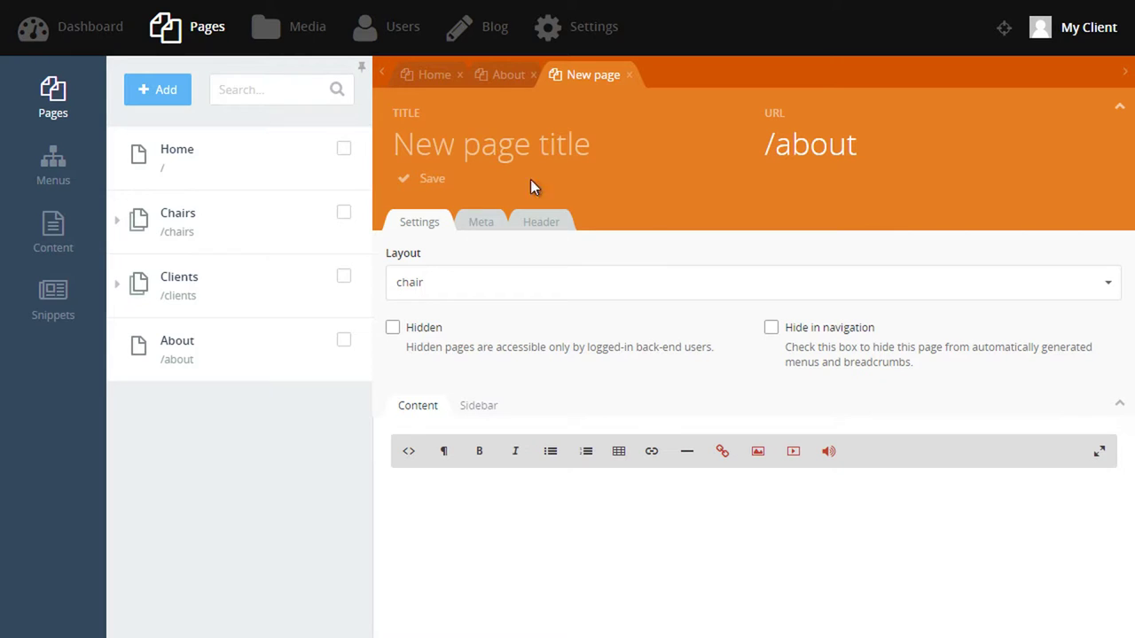
pyautogui.click(507, 159)
pyautogui.write('Twe')
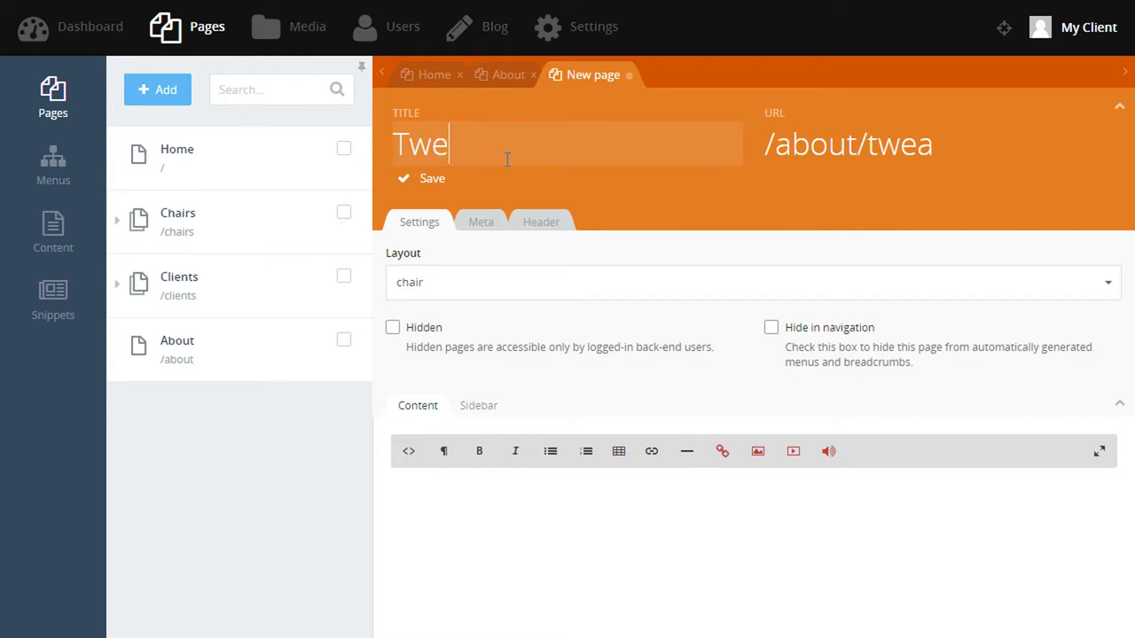
pyautogui.press('BackSpace')
pyautogui.press('BackSpace')
pyautogui.write('eam')
pyautogui.click(448, 284)
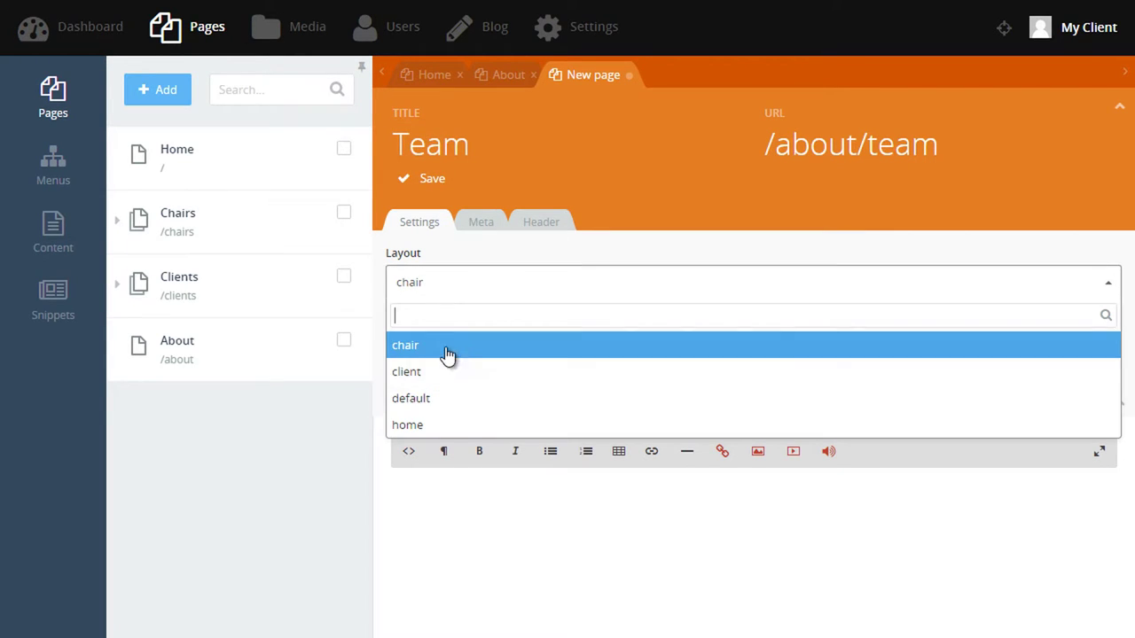
pyautogui.click(454, 399)
pyautogui.click(527, 537)
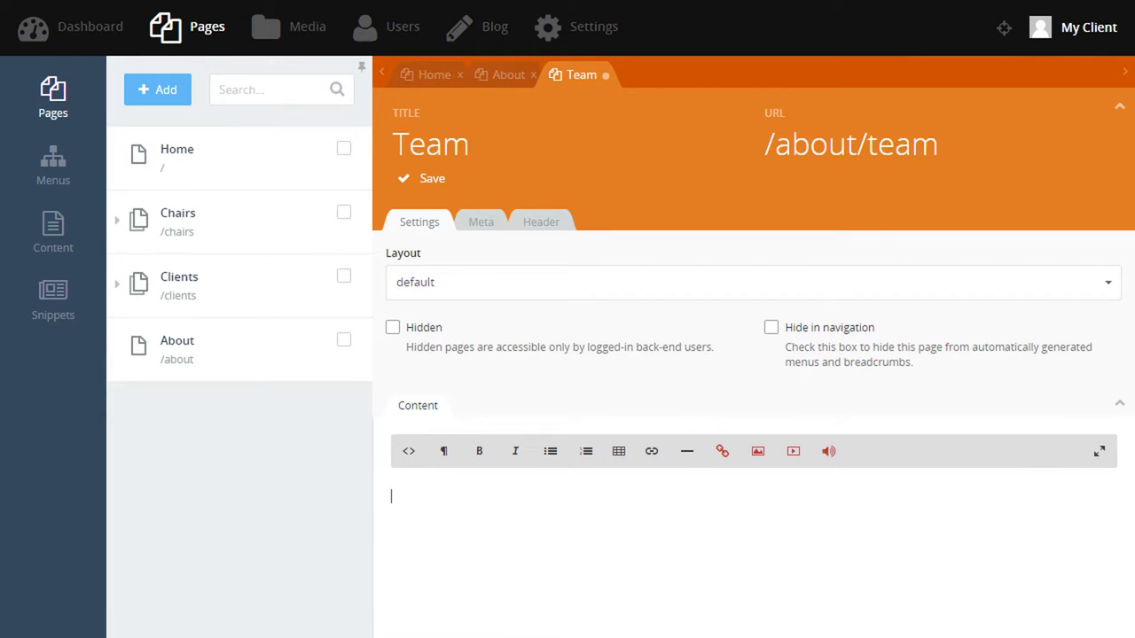
pyautogui.hotkey('ctrl', 'v')
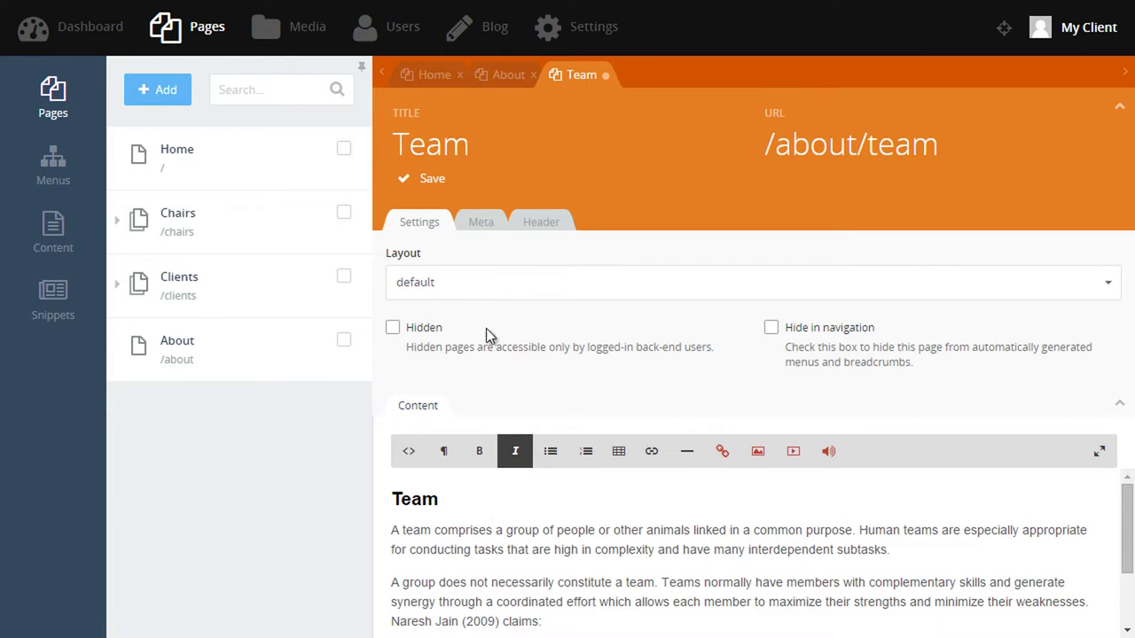
# Give Team the tagline 'Not to be confused with Teem.' and client-area-banner.jpg as banner.
pyautogui.click(539, 224)
pyautogui.click(519, 282)
pyautogui.write('Not to be confused with Teem.')
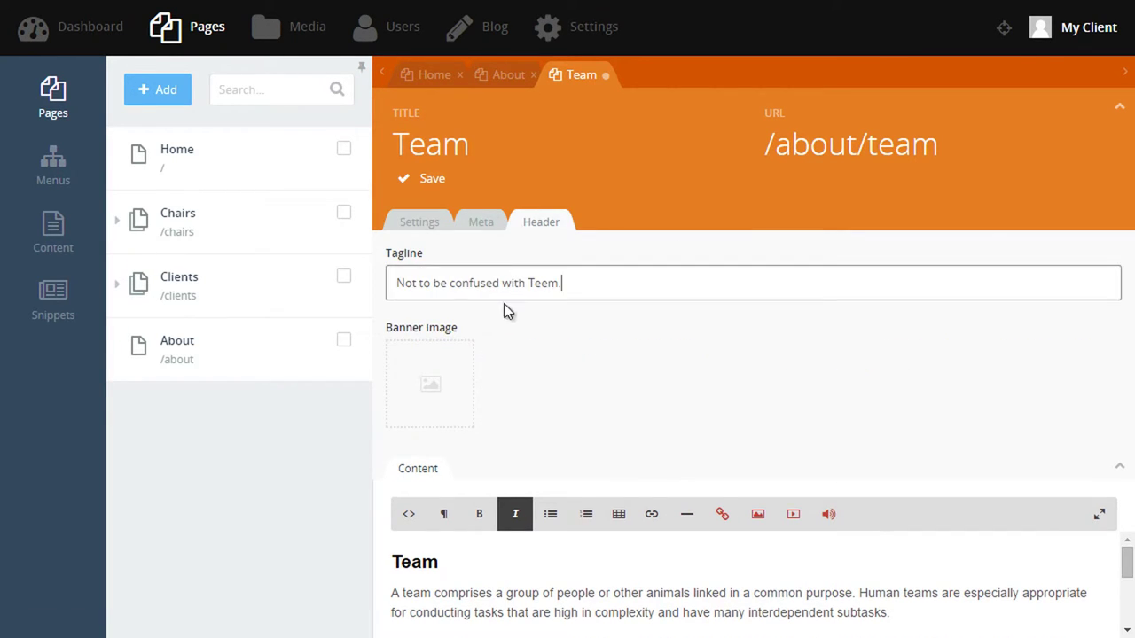
pyautogui.click(450, 375)
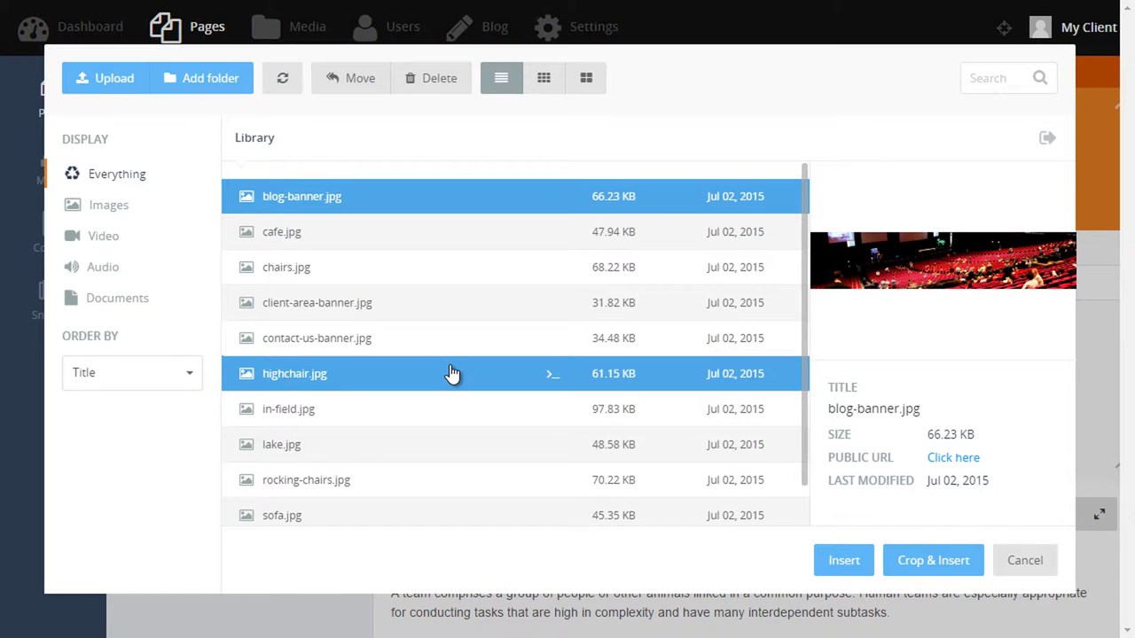
pyautogui.click(380, 303)
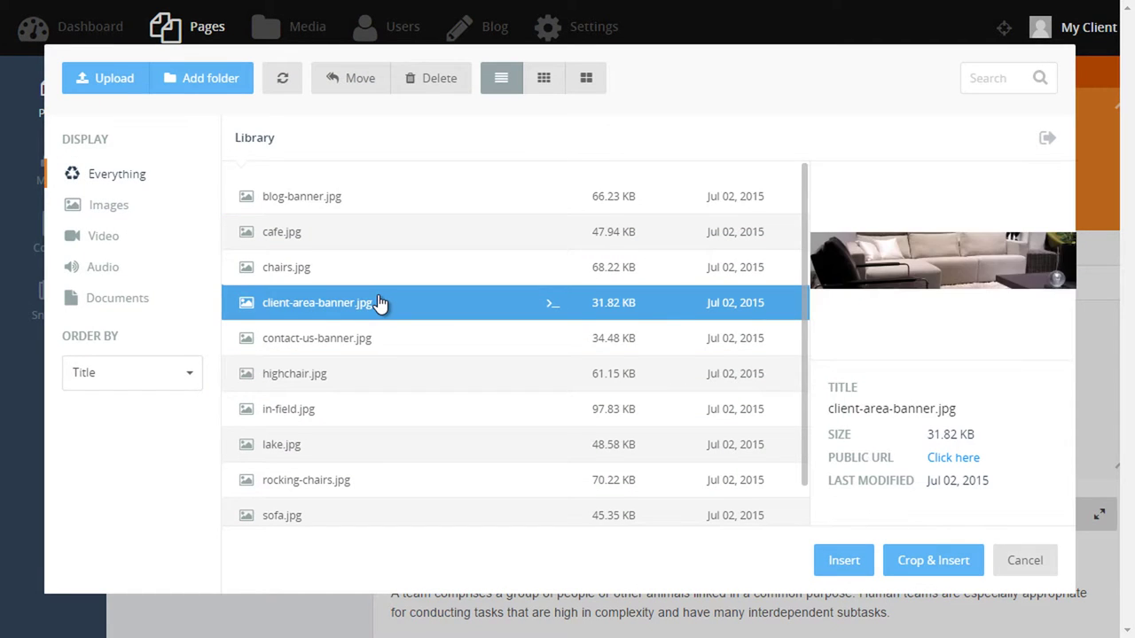
pyautogui.doubleClick(378, 302)
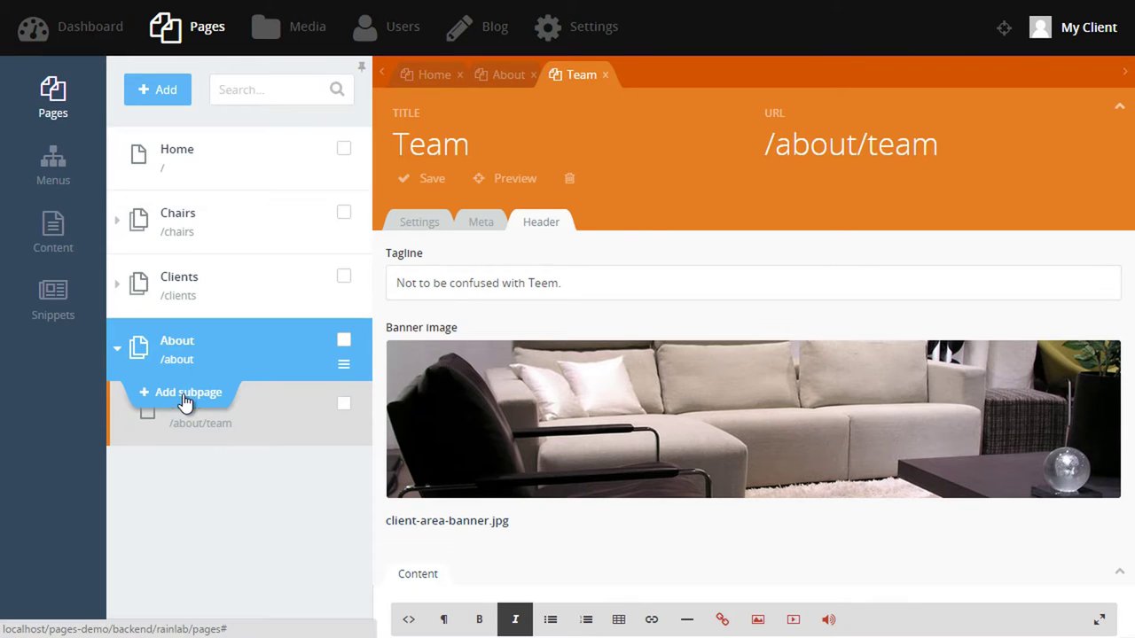
# Add a Facilities subpage with tagline 'Top class chairs, world class facilities.' and contact-us-banner.jpg banner, then save.
pyautogui.click(182, 393)
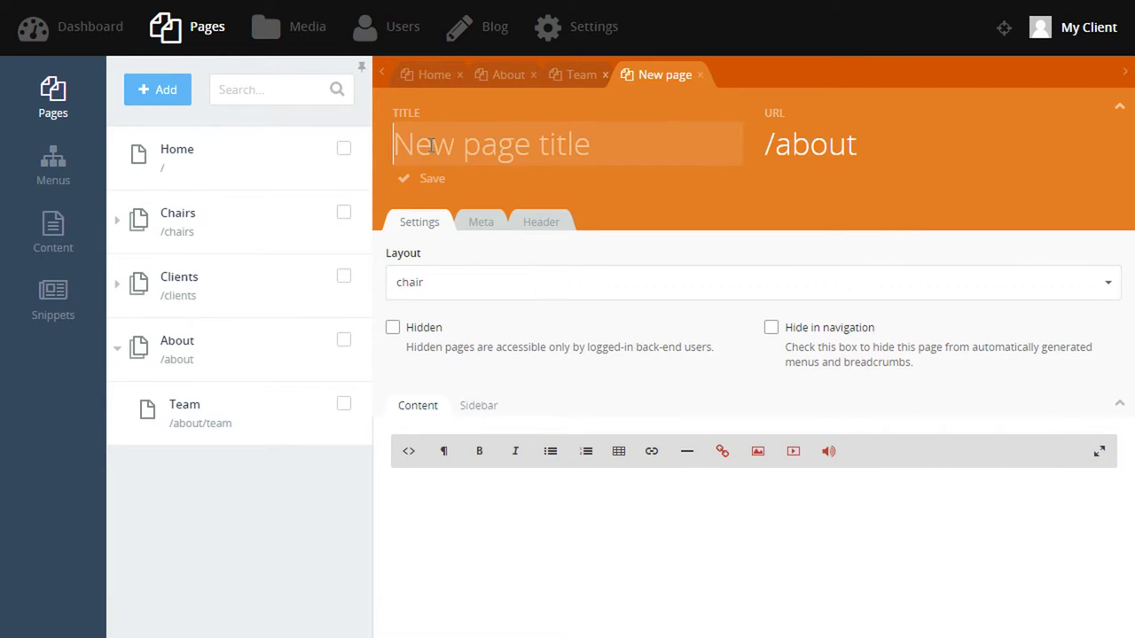
pyautogui.write('Facilities')
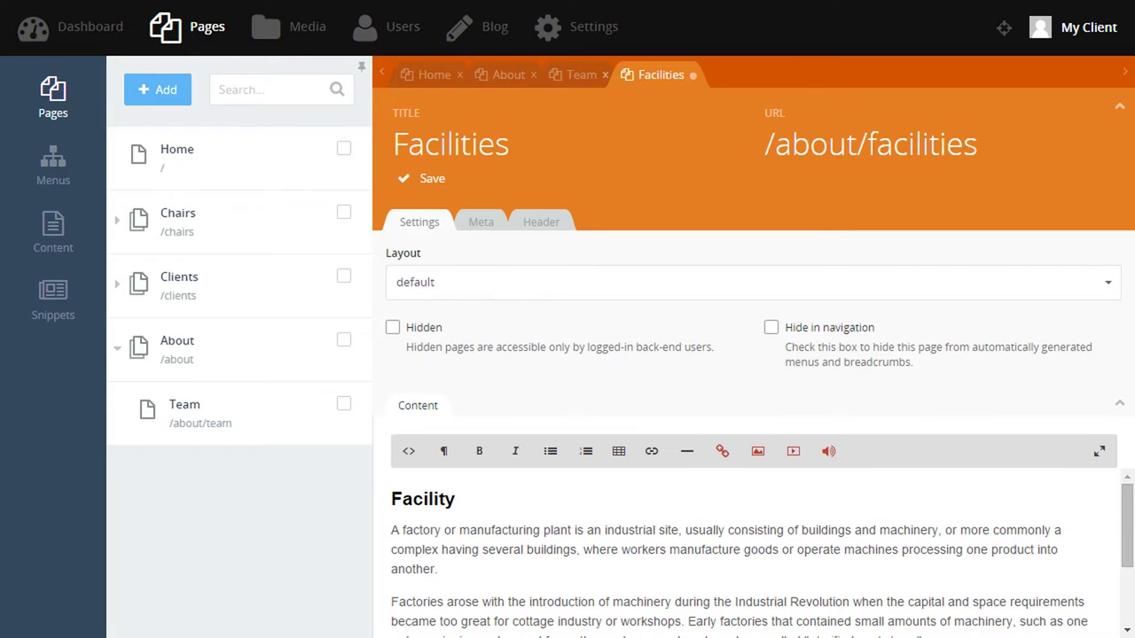
pyautogui.click(538, 224)
pyautogui.click(497, 282)
pyautogui.write('Top class chairs, world class facilities.')
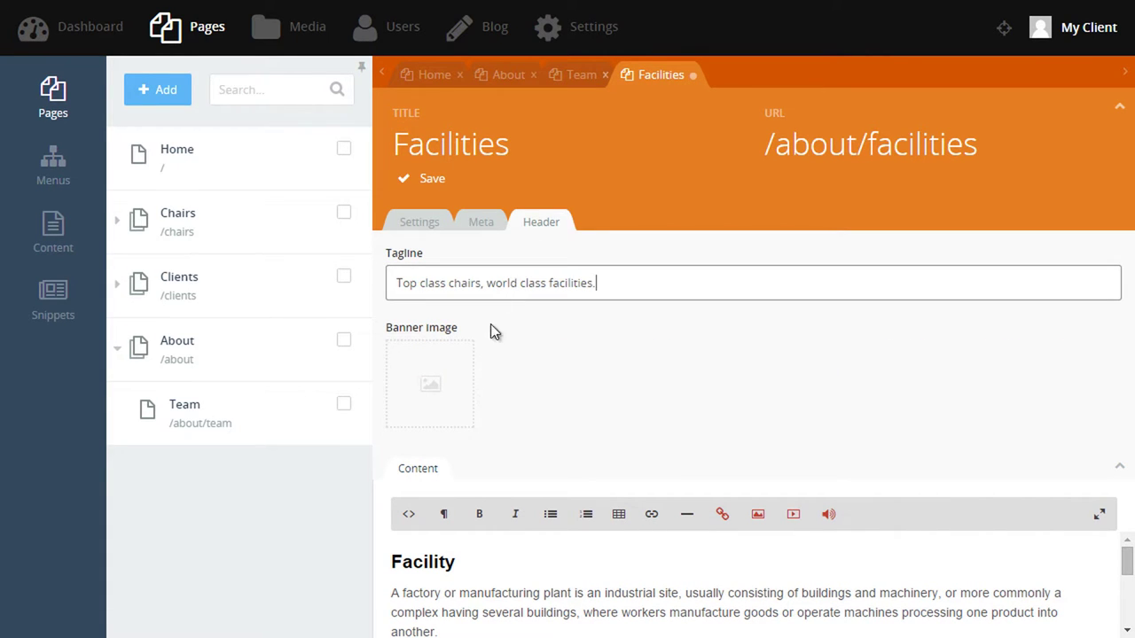
pyautogui.click(430, 384)
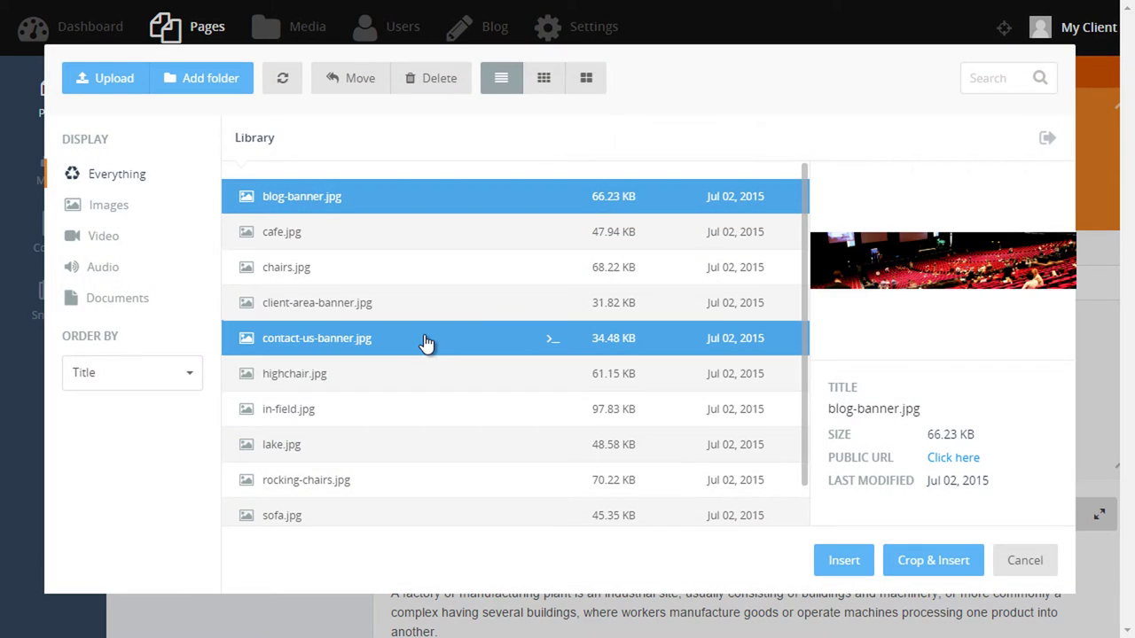
pyautogui.click(425, 343)
pyautogui.doubleClick(425, 342)
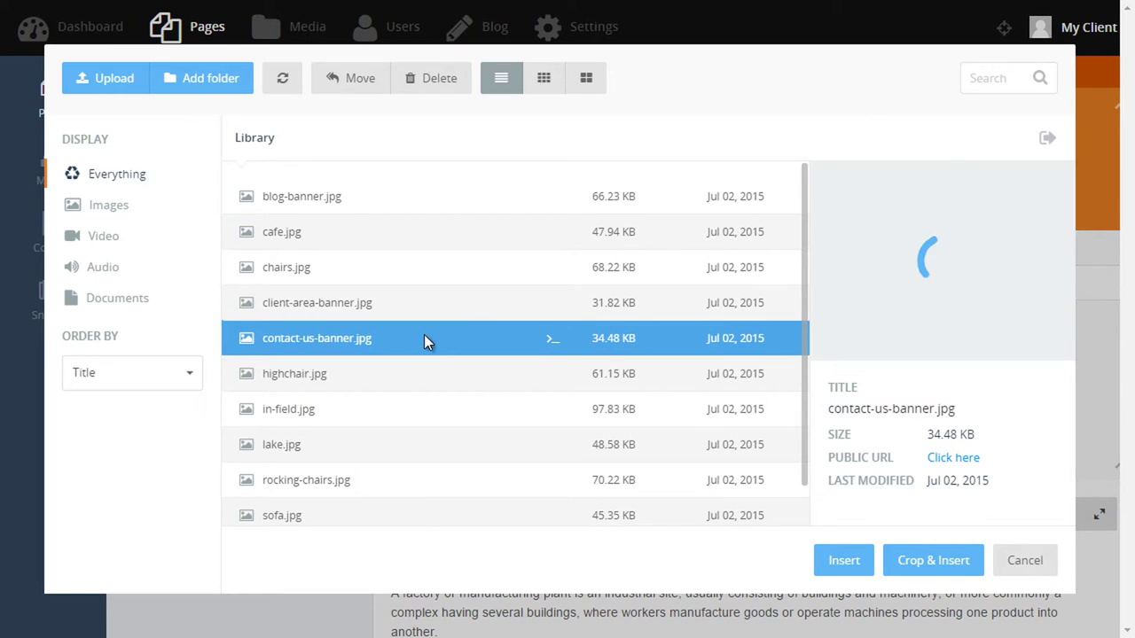
pyautogui.hotkey('ctrl', 's')
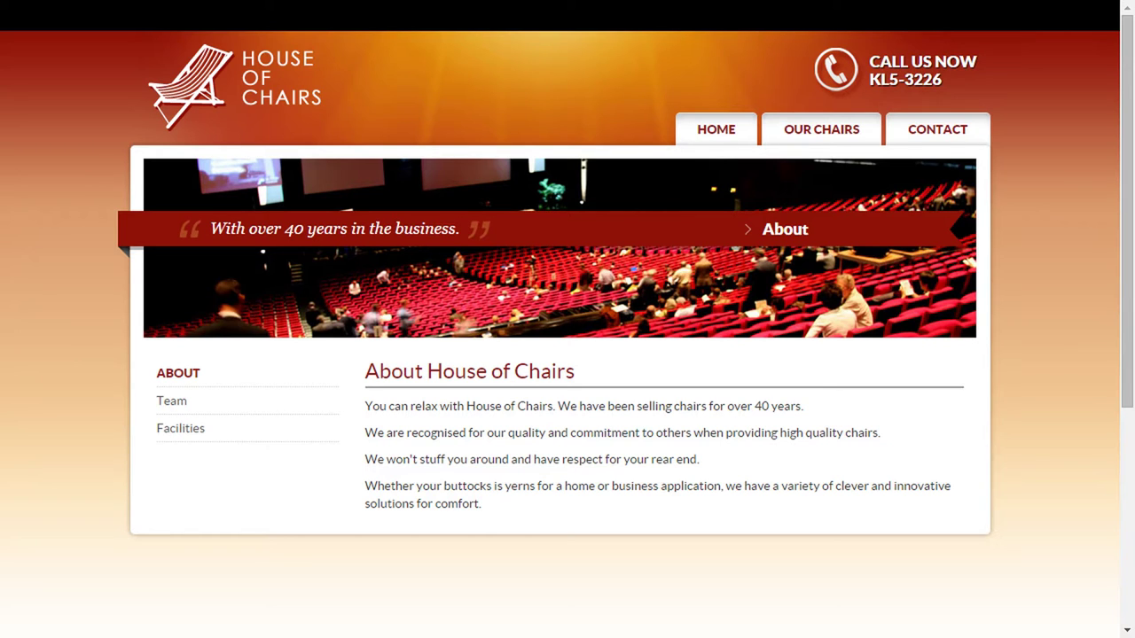
# On the live site, view the Team page and then the Facilities page.
pyautogui.click(292, 410)
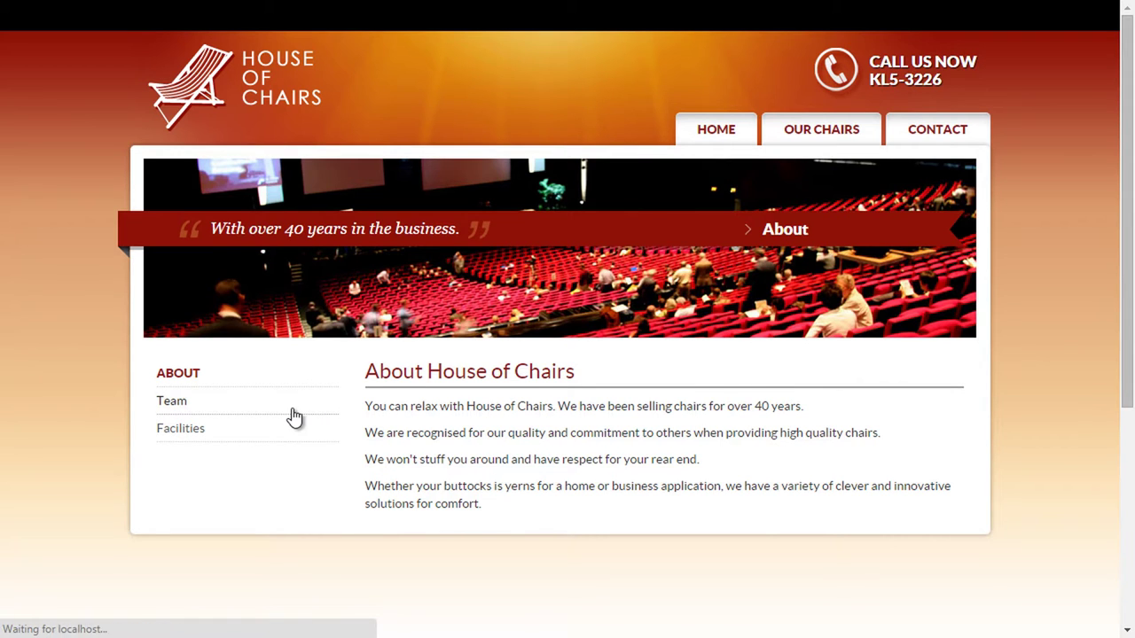
pyautogui.click(293, 431)
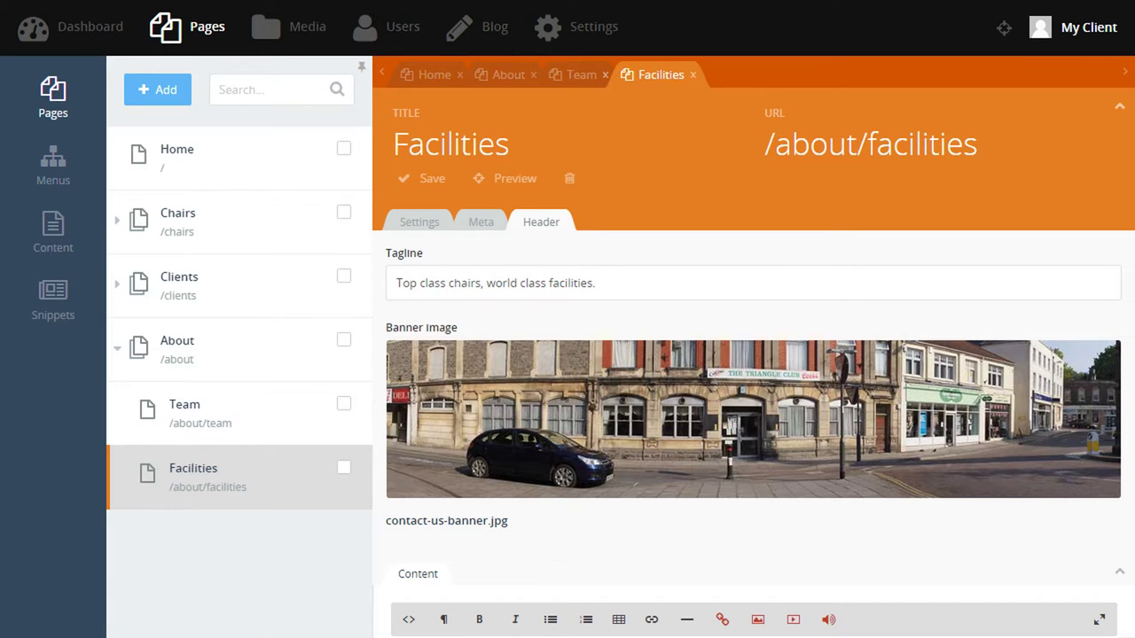
# Close the Facilities, Team and About editors and add a new subpage under Chairs.
pyautogui.click(693, 75)
pyautogui.click(605, 74)
pyautogui.click(533, 75)
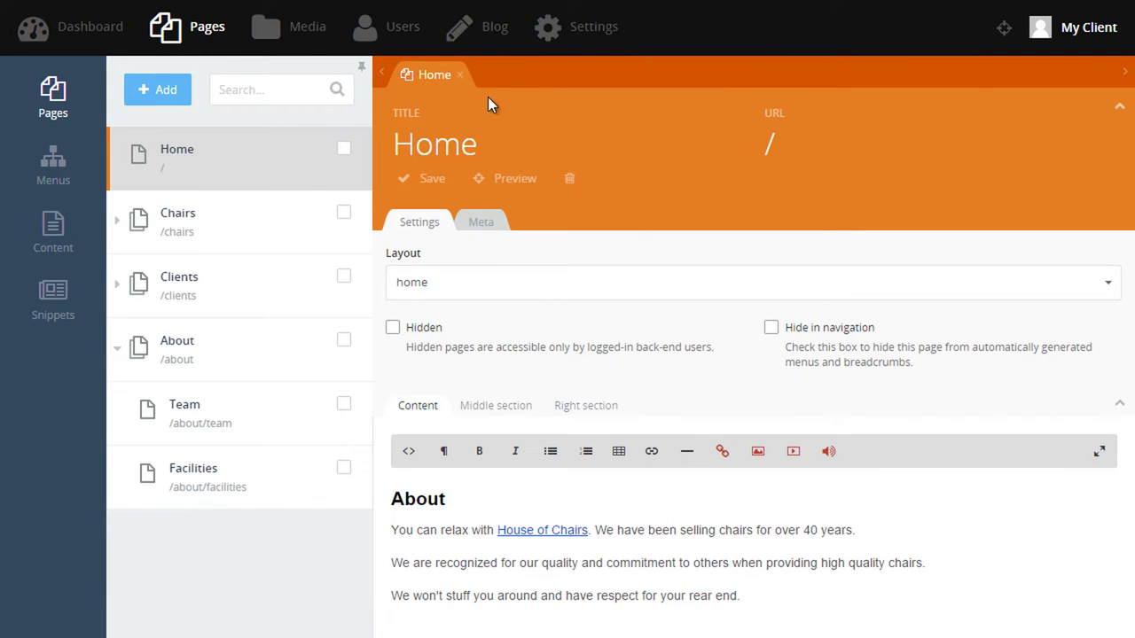
pyautogui.moveTo(219, 228)
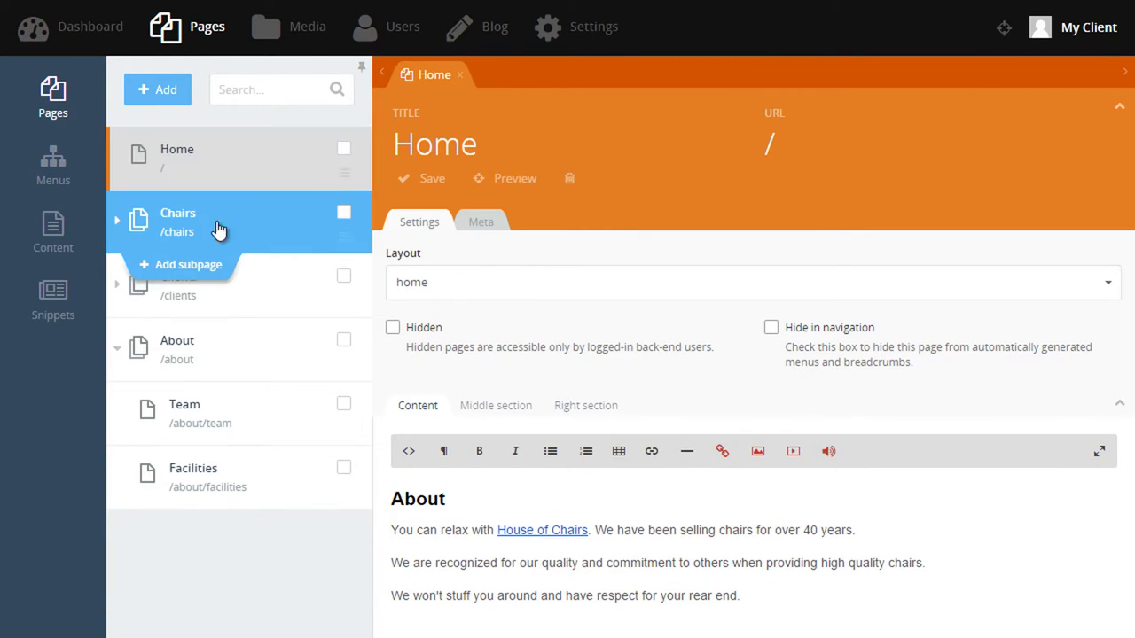
pyautogui.click(190, 264)
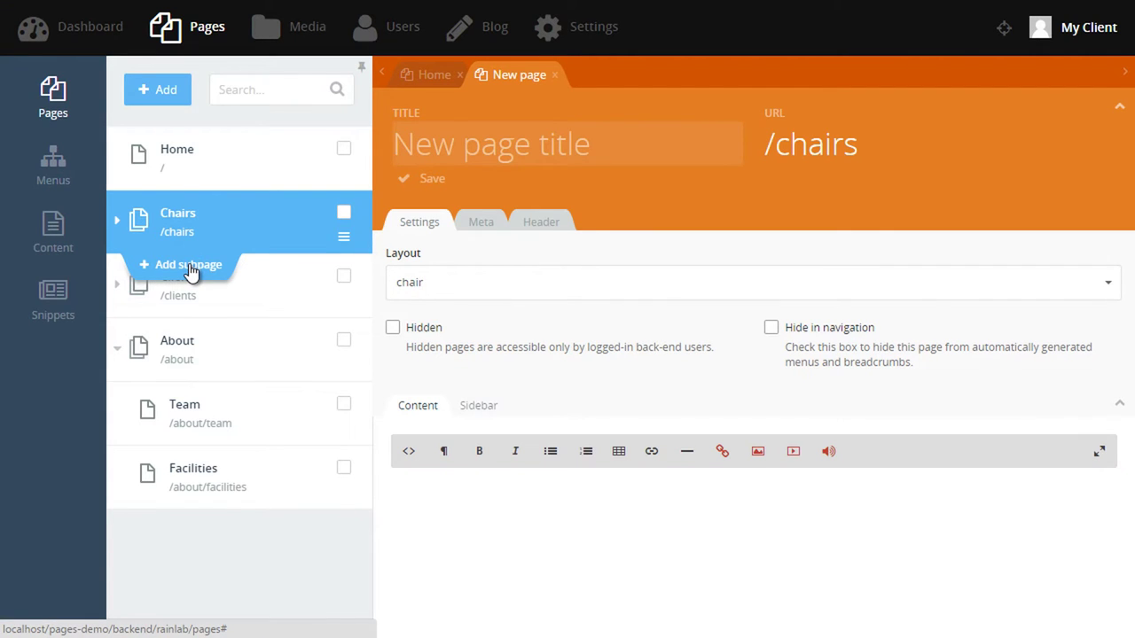
pyautogui.click(116, 348)
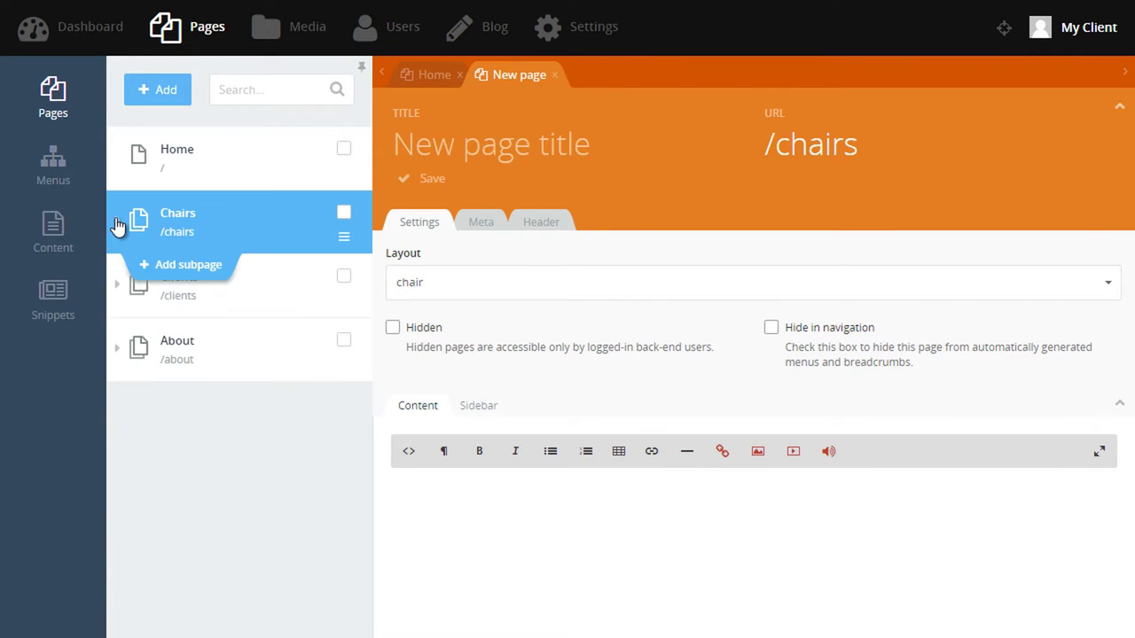
pyautogui.click(116, 220)
# Title the new subpage Sofas and paste the sofa beds text as its content.
pyautogui.click(465, 142)
pyautogui.write('Soft')
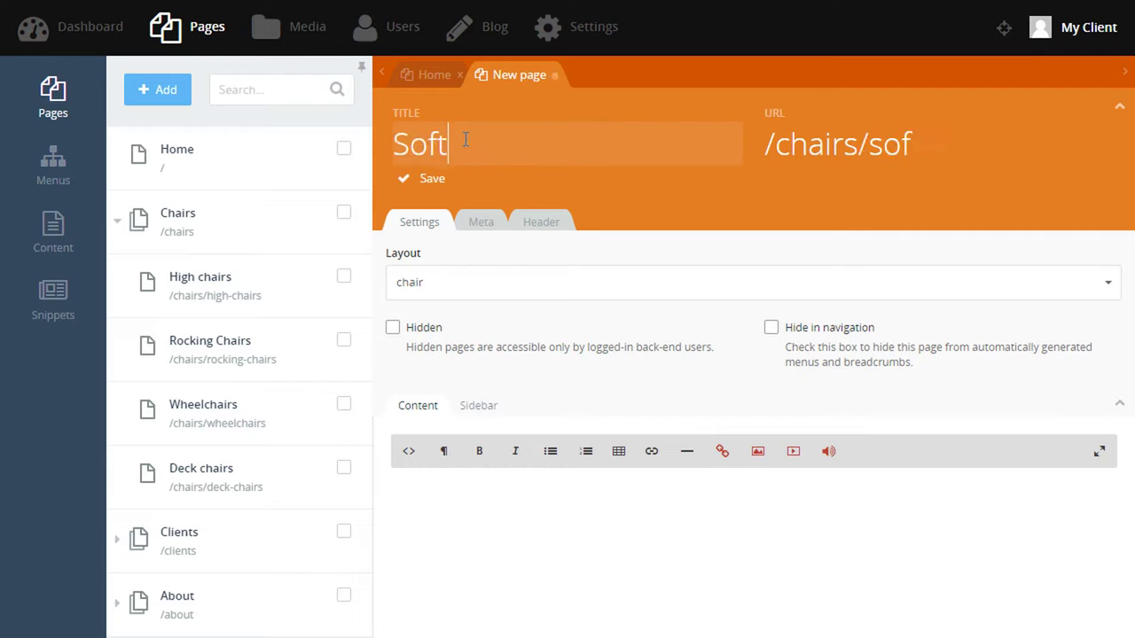
pyautogui.press('BackSpace')
pyautogui.write('as')
pyautogui.click(471, 293)
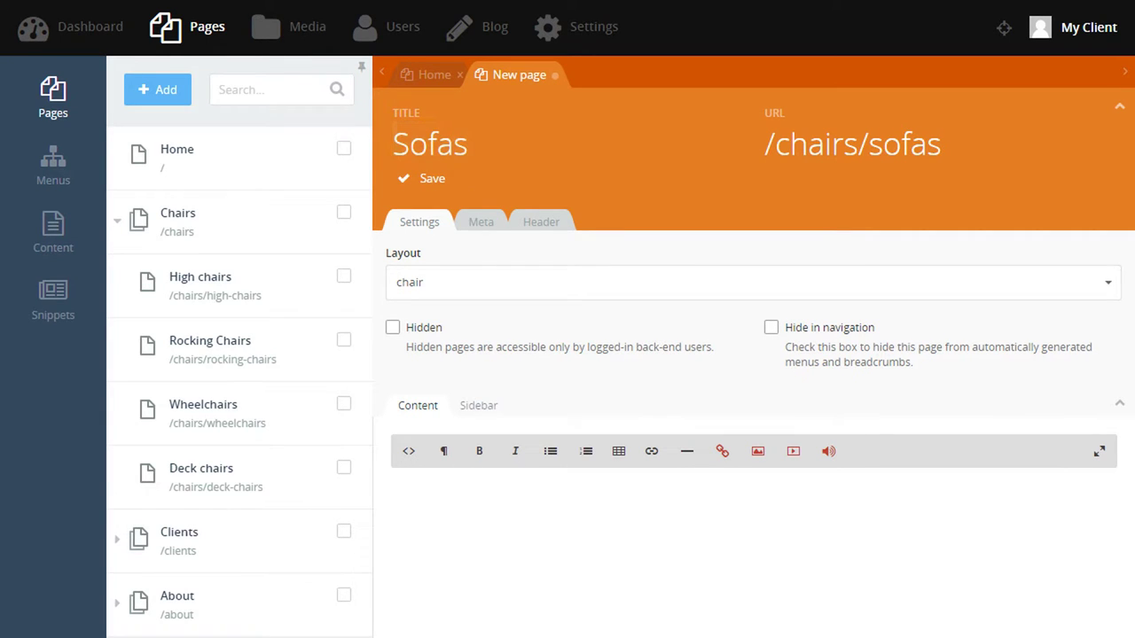
pyautogui.click(550, 504)
pyautogui.hotkey('ctrl', 'v')
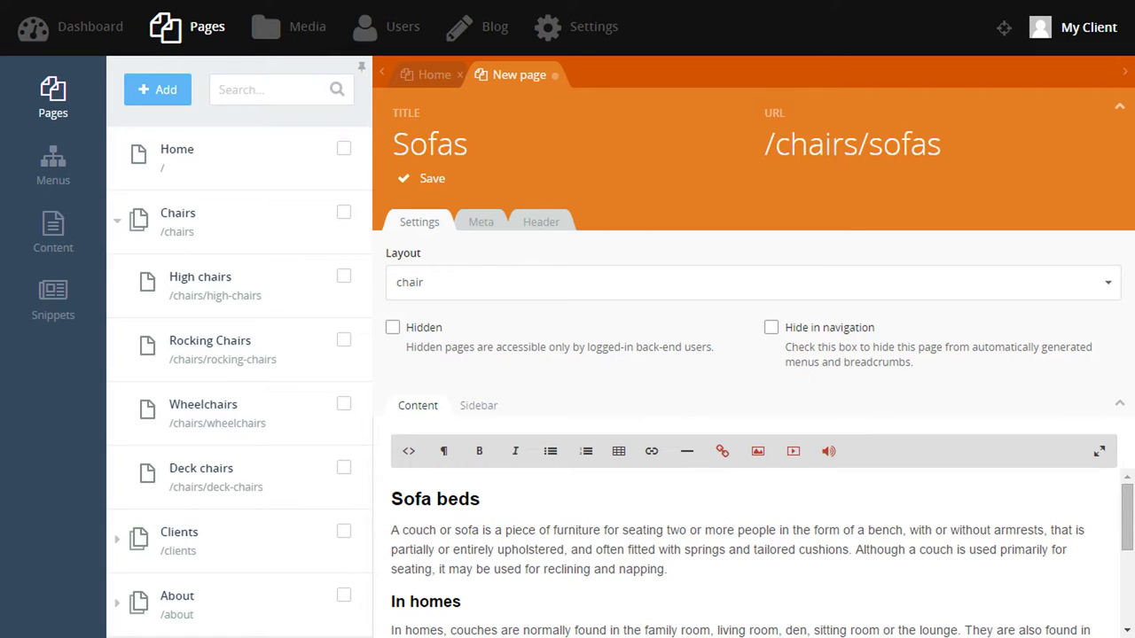
# Add the Couches sidebar text, sofa tagline and sofa.jpg banner, save, and move Sofas first.
pyautogui.click(470, 417)
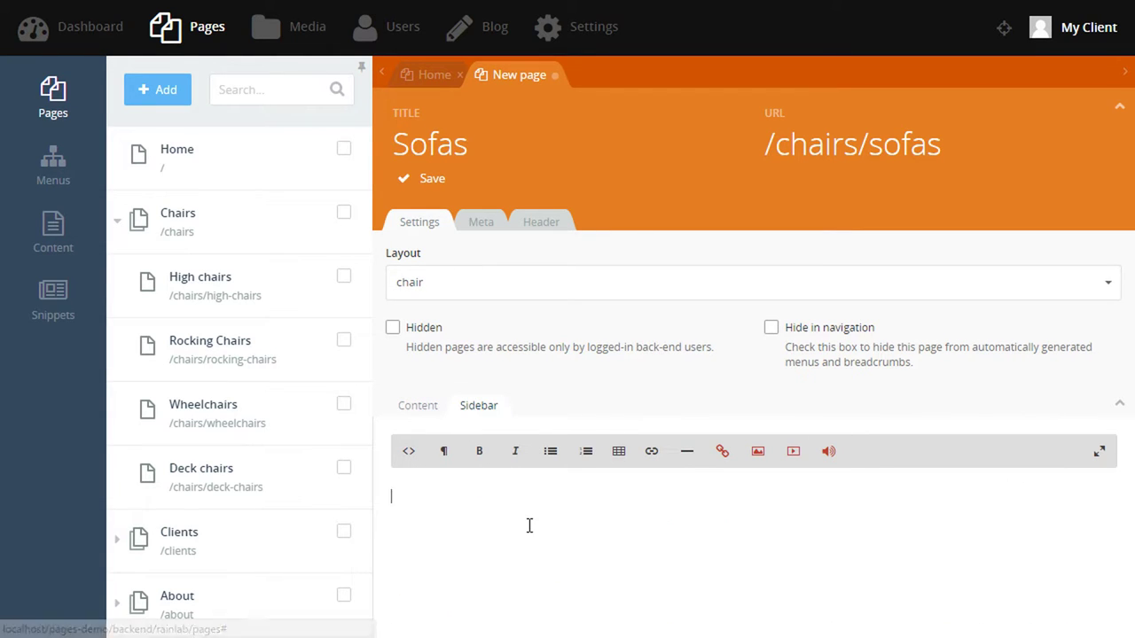
pyautogui.hotkey('ctrl', 'v')
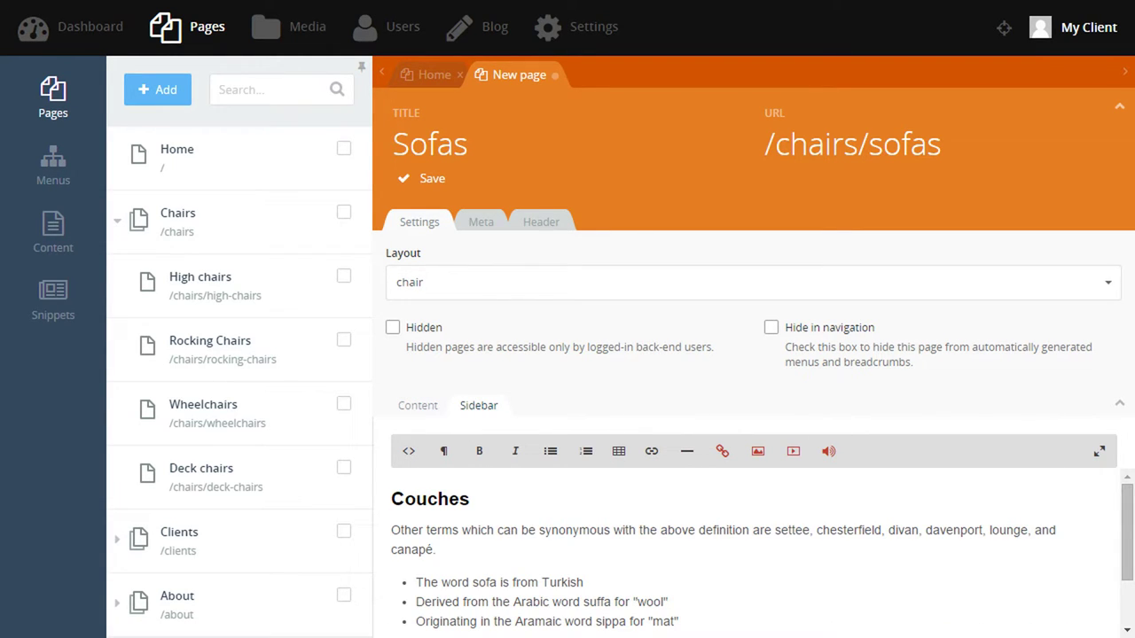
pyautogui.click(522, 222)
pyautogui.click(499, 275)
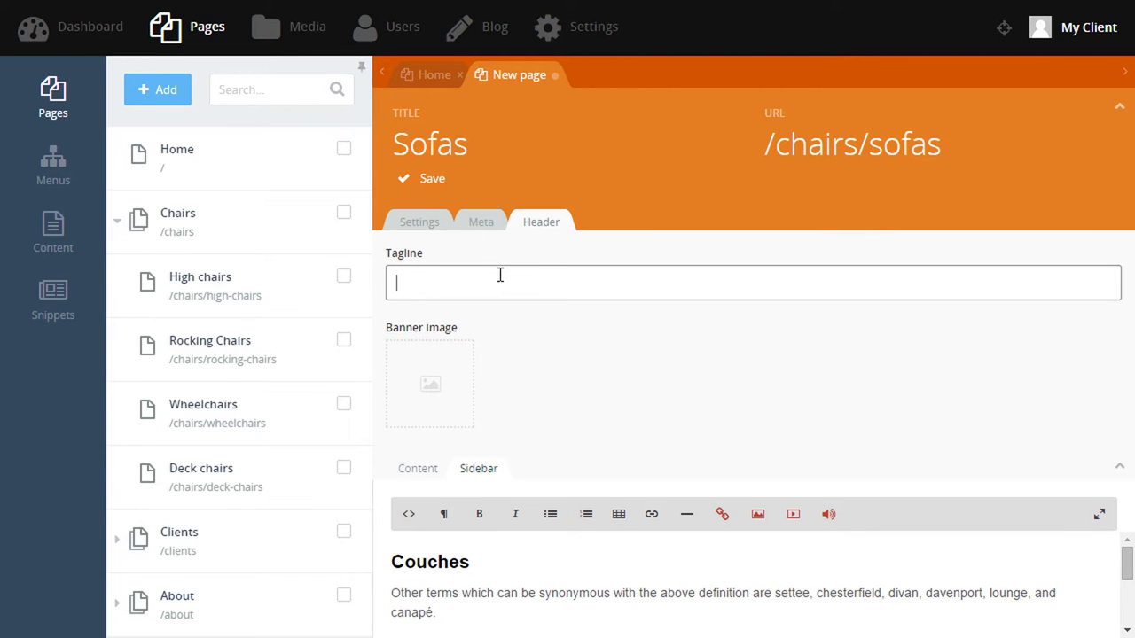
pyautogui.write('Have a cuddle on the sofa')
pyautogui.click(436, 401)
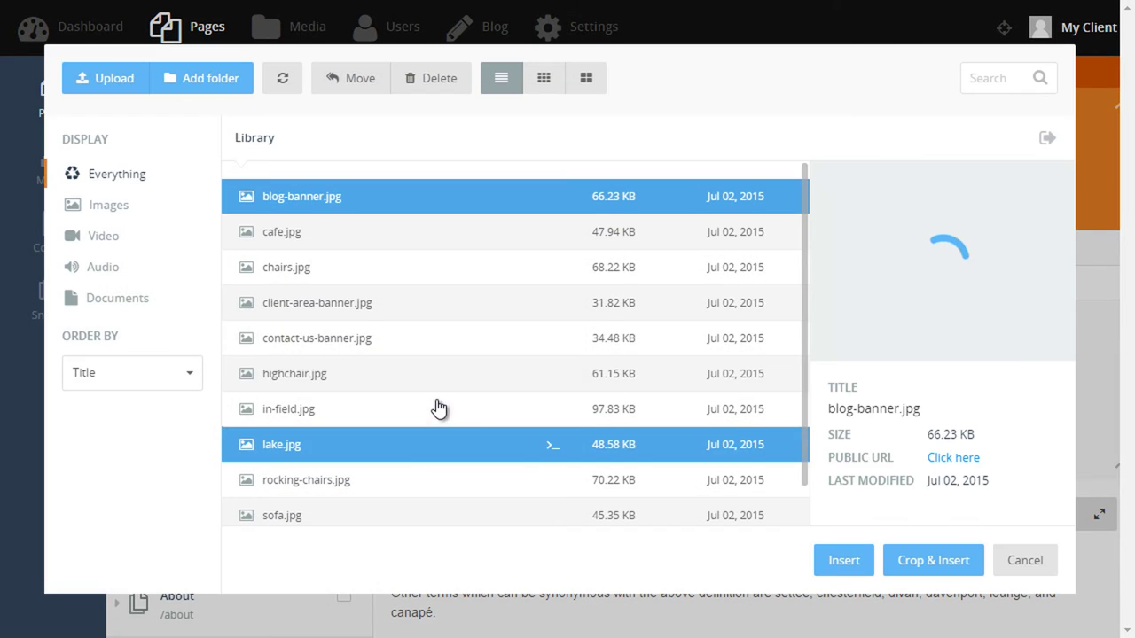
pyautogui.click(325, 518)
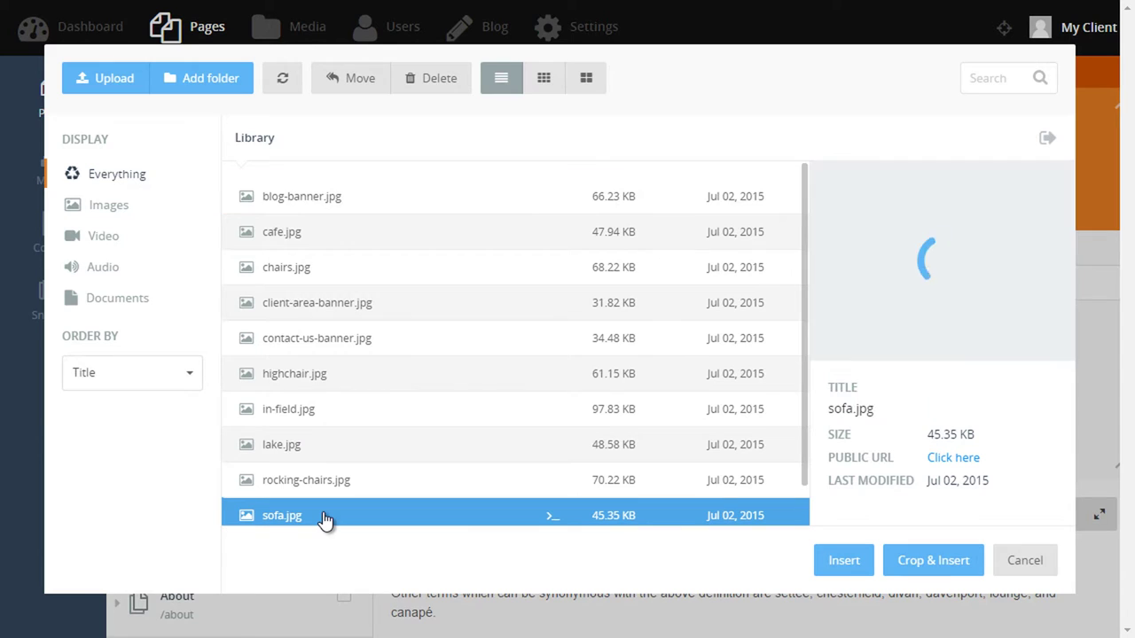
pyautogui.click(836, 562)
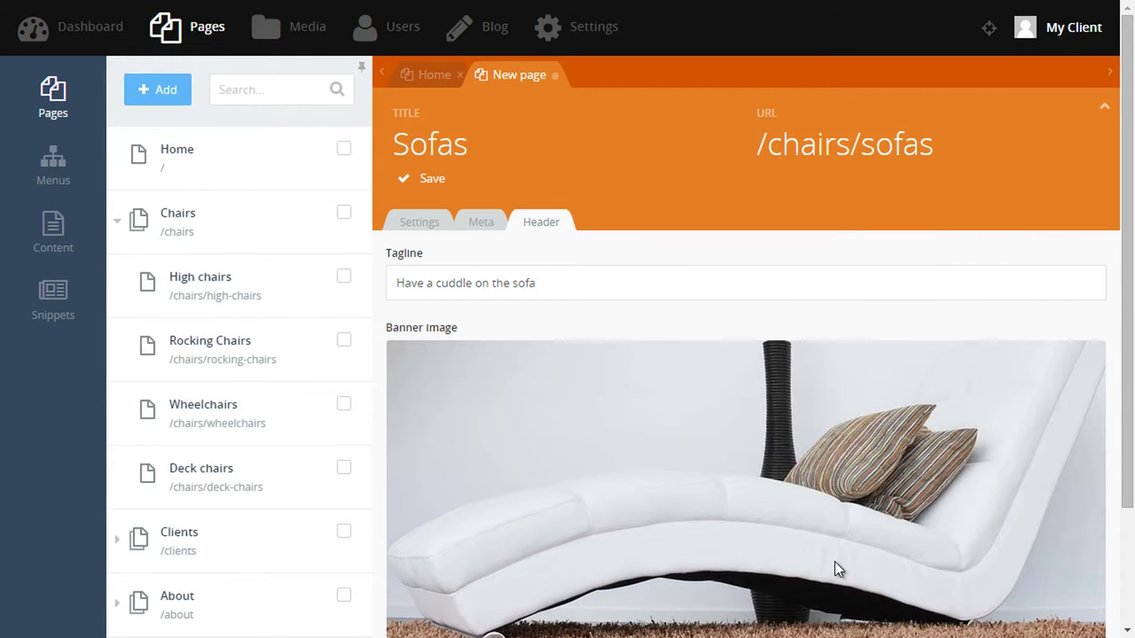
pyautogui.click(434, 181)
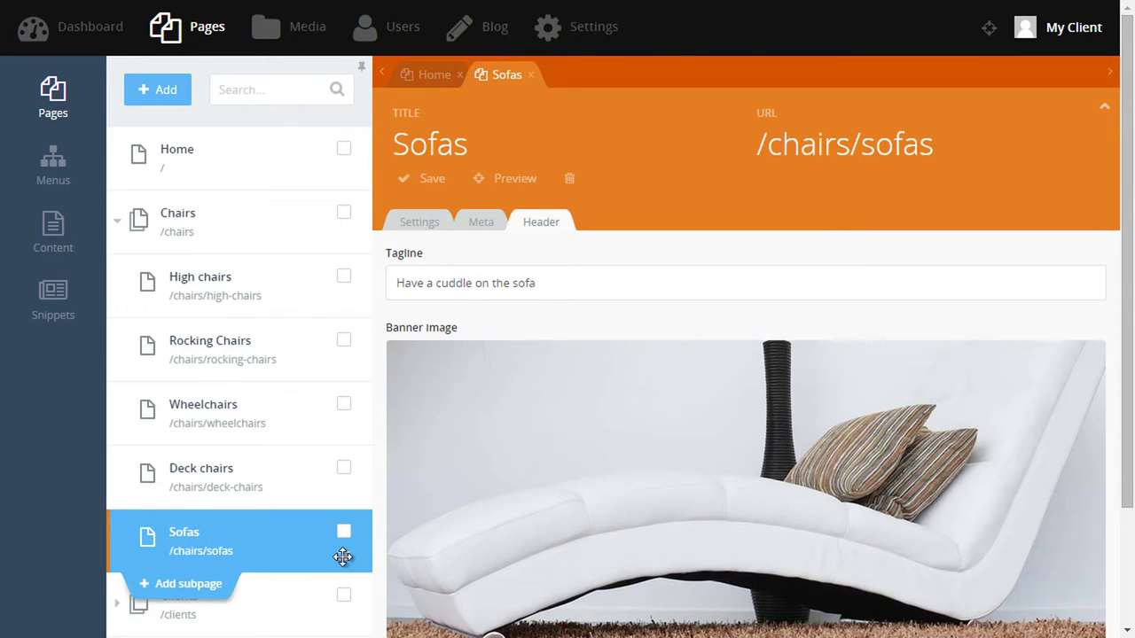
pyautogui.moveTo(341, 556); pyautogui.dragTo(286, 259)
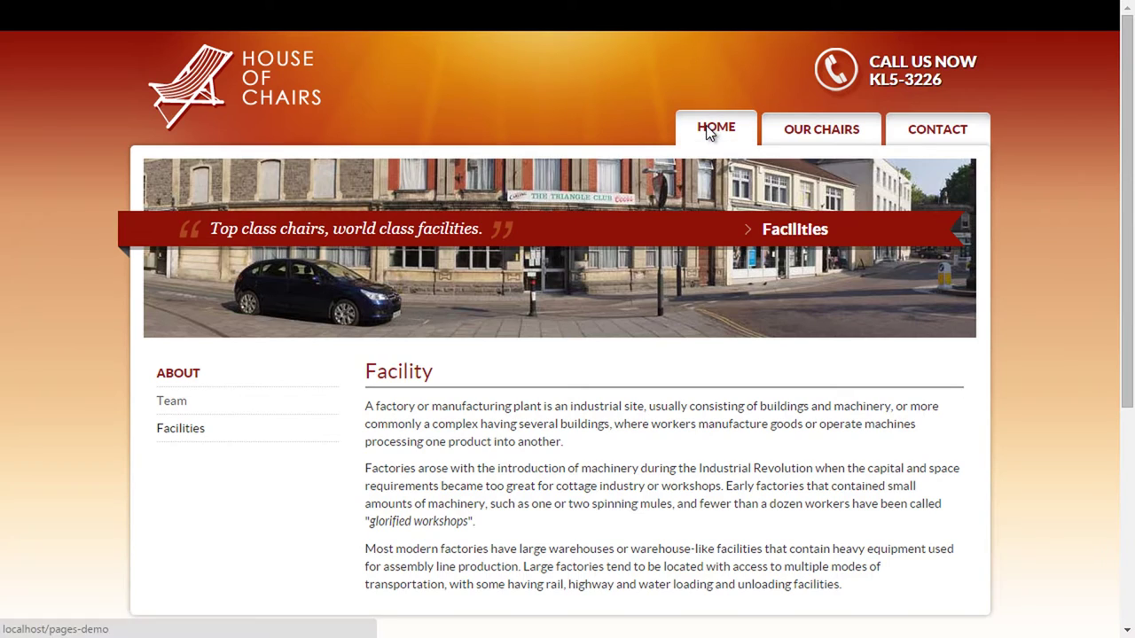
# On the live site, go to Home and open Sofas from the Our Chairs menu.
pyautogui.click(717, 131)
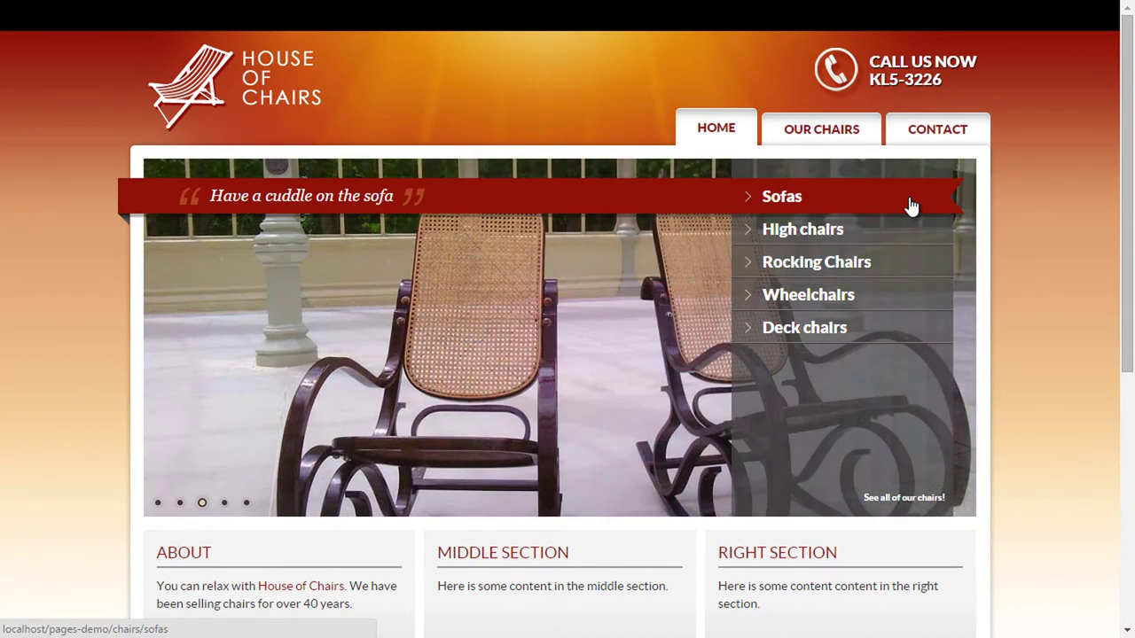
pyautogui.moveTo(837, 135)
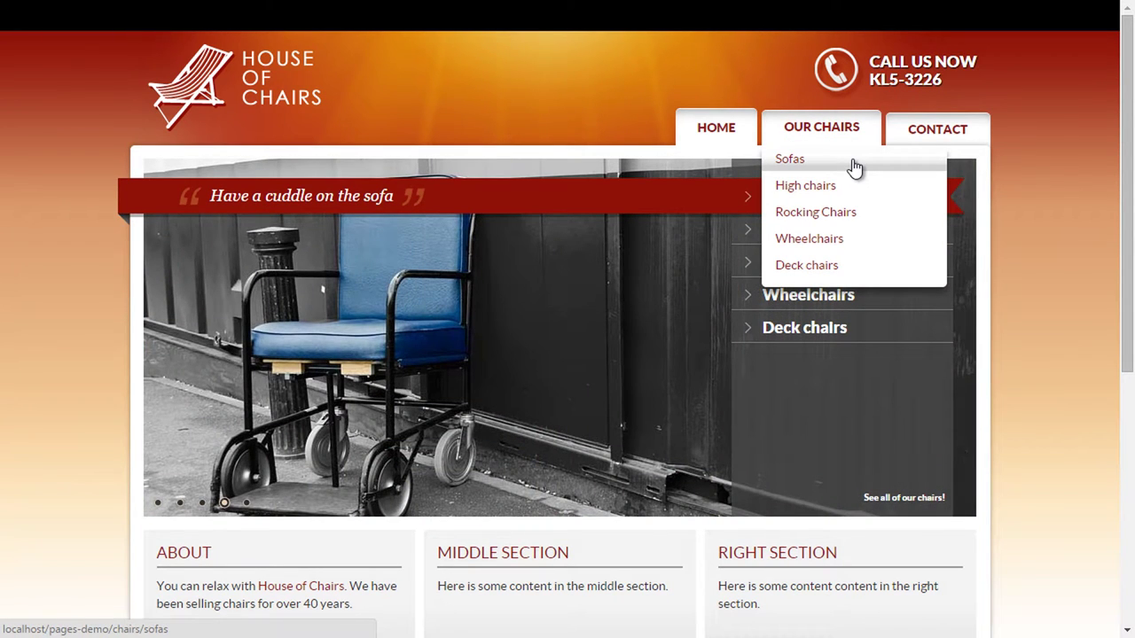
pyautogui.click(853, 165)
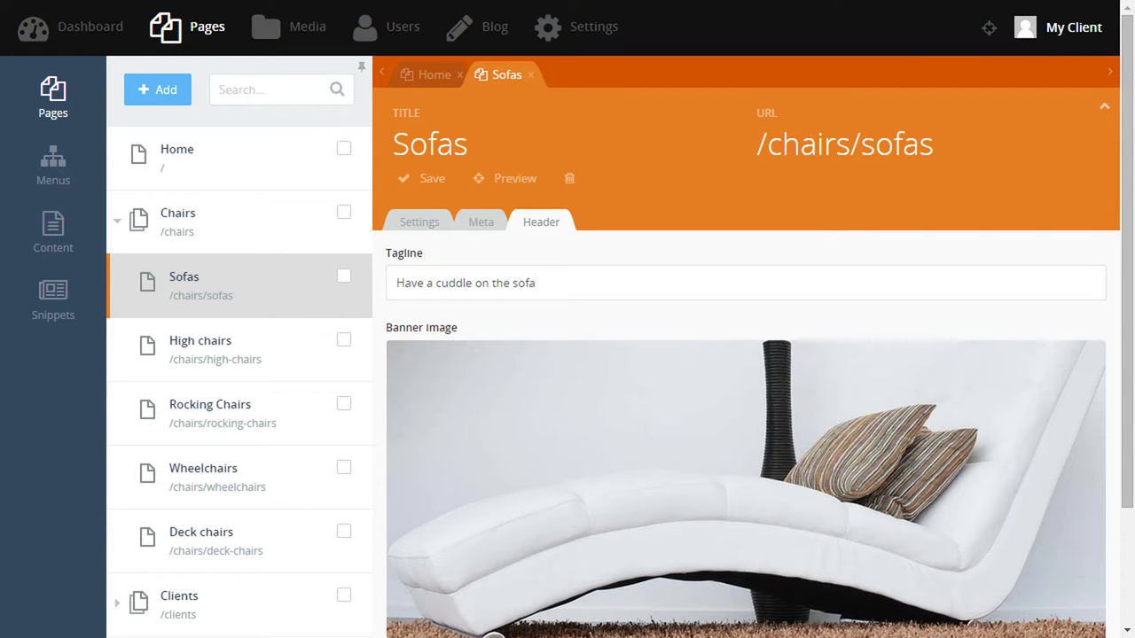
# Close the Sofas and Home editors, open Main Menu under Menus, and add a new item.
pyautogui.click(530, 75)
pyautogui.click(460, 74)
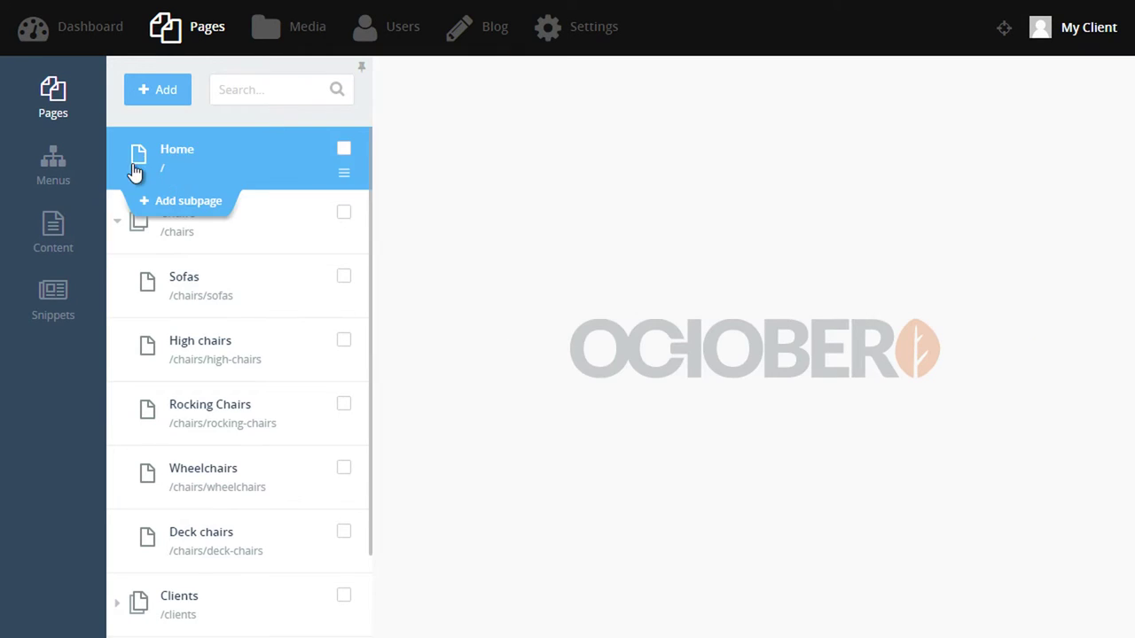
pyautogui.click(71, 172)
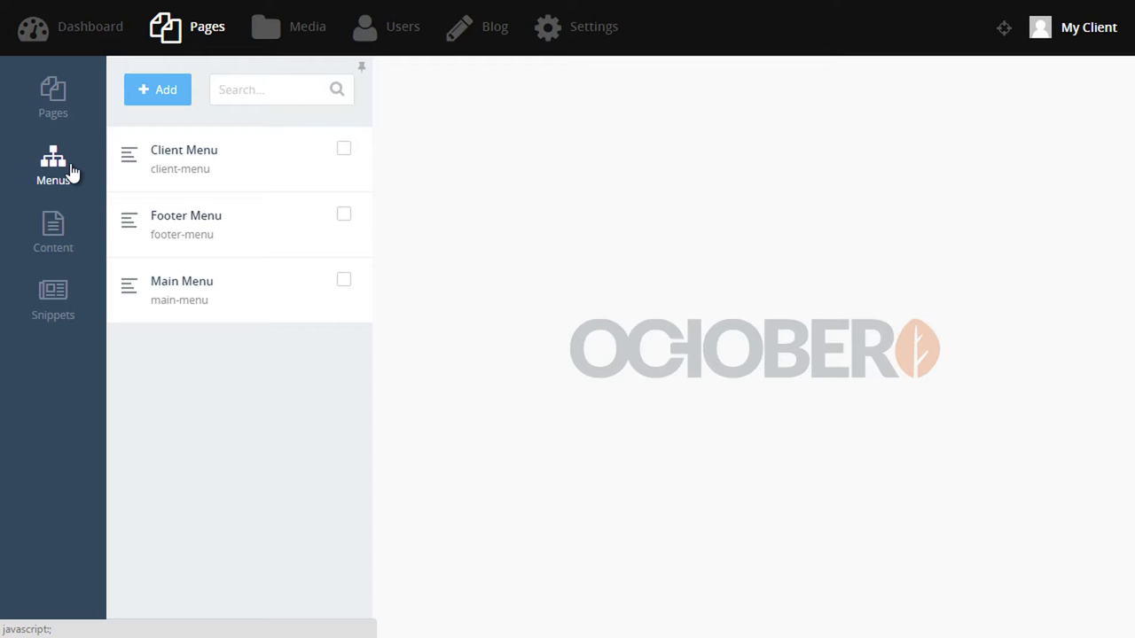
pyautogui.click(197, 286)
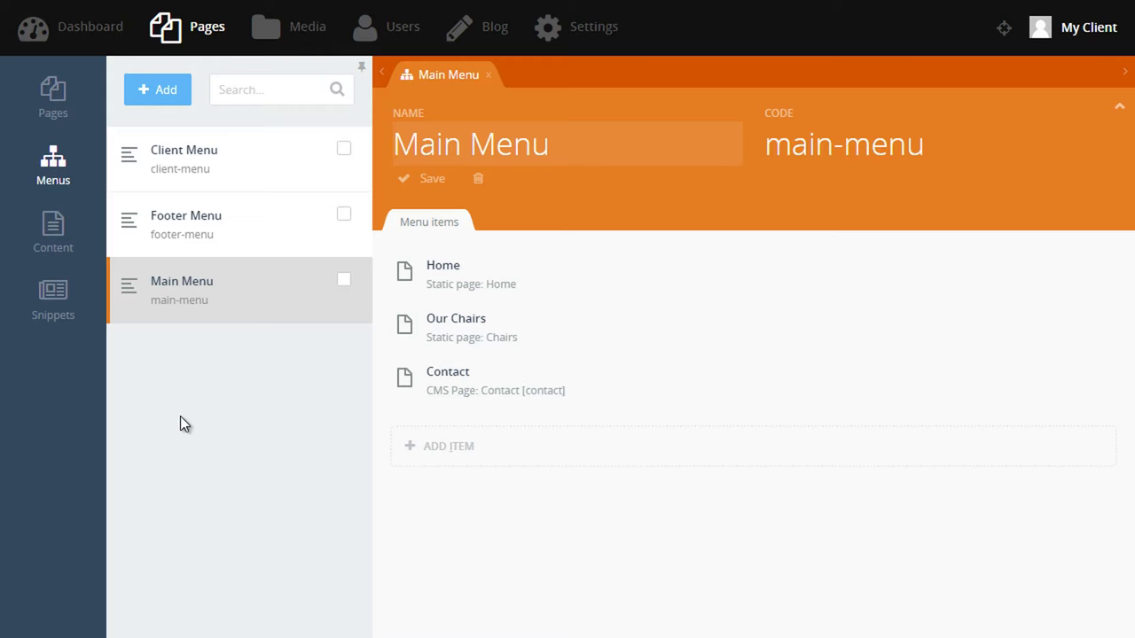
pyautogui.press('Tab')
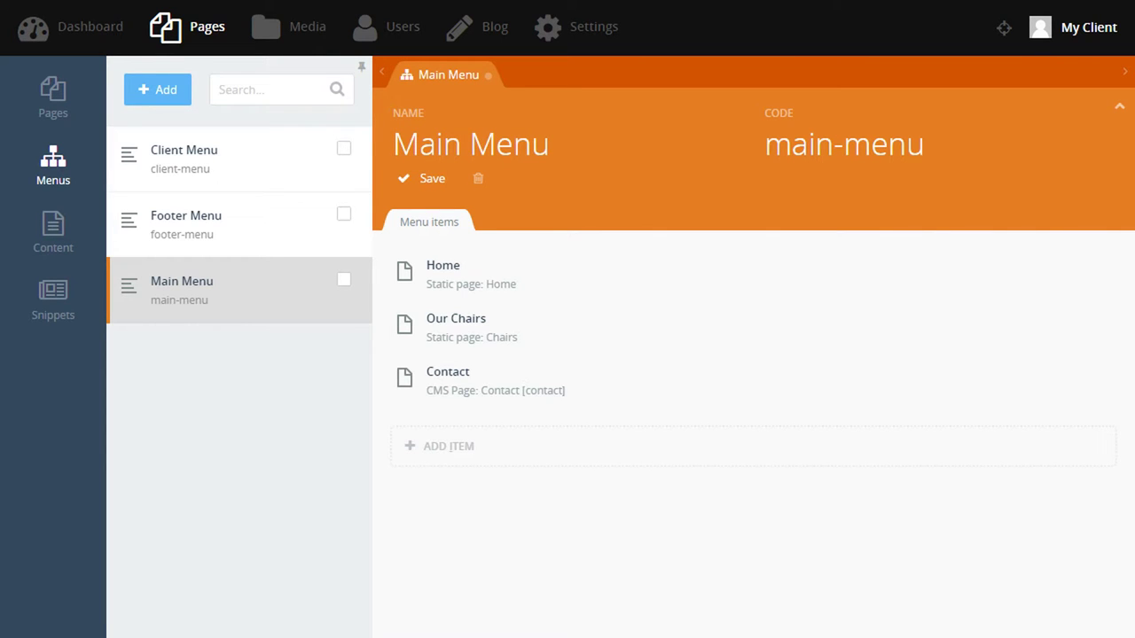
pyautogui.click(464, 462)
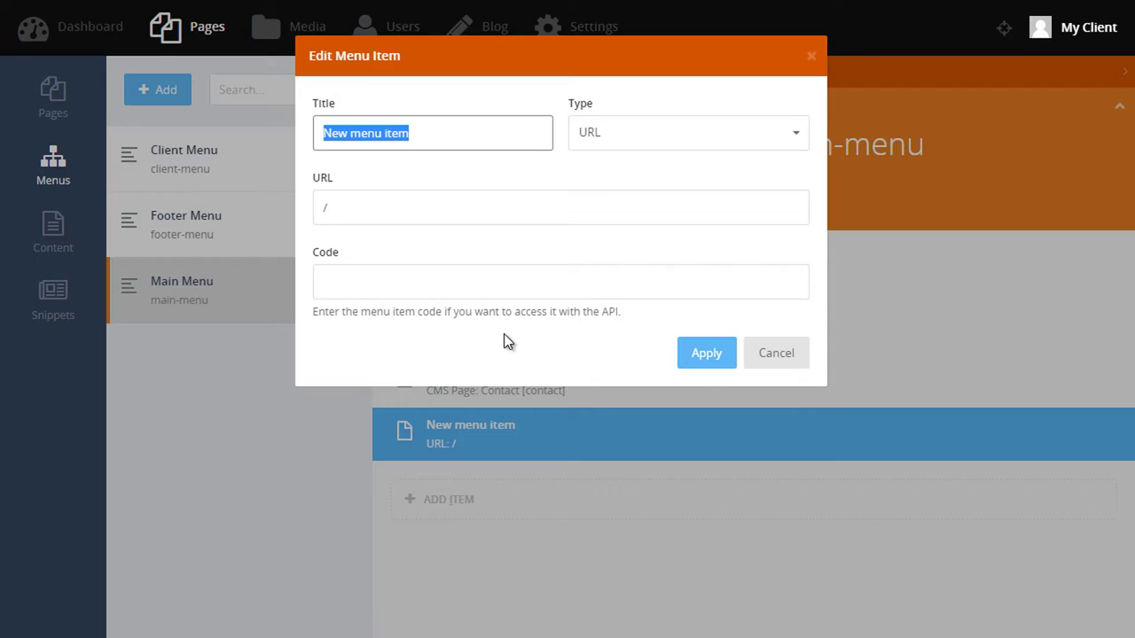
# Add an About item linked to the About static page, save Main Menu, and view it live.
pyautogui.write('About')
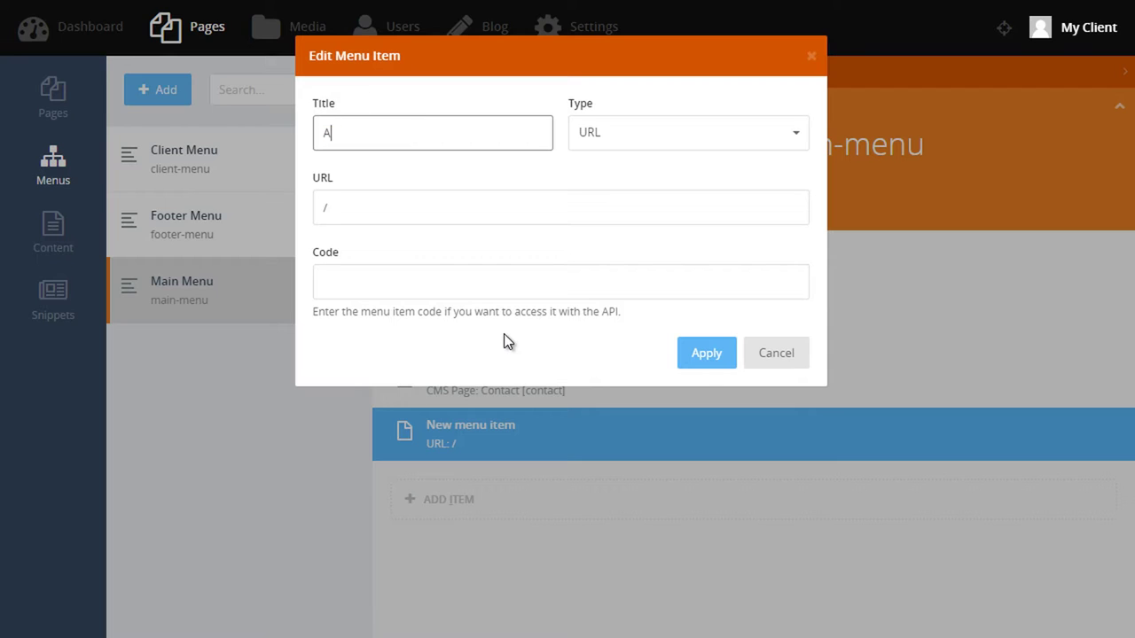
pyautogui.click(695, 149)
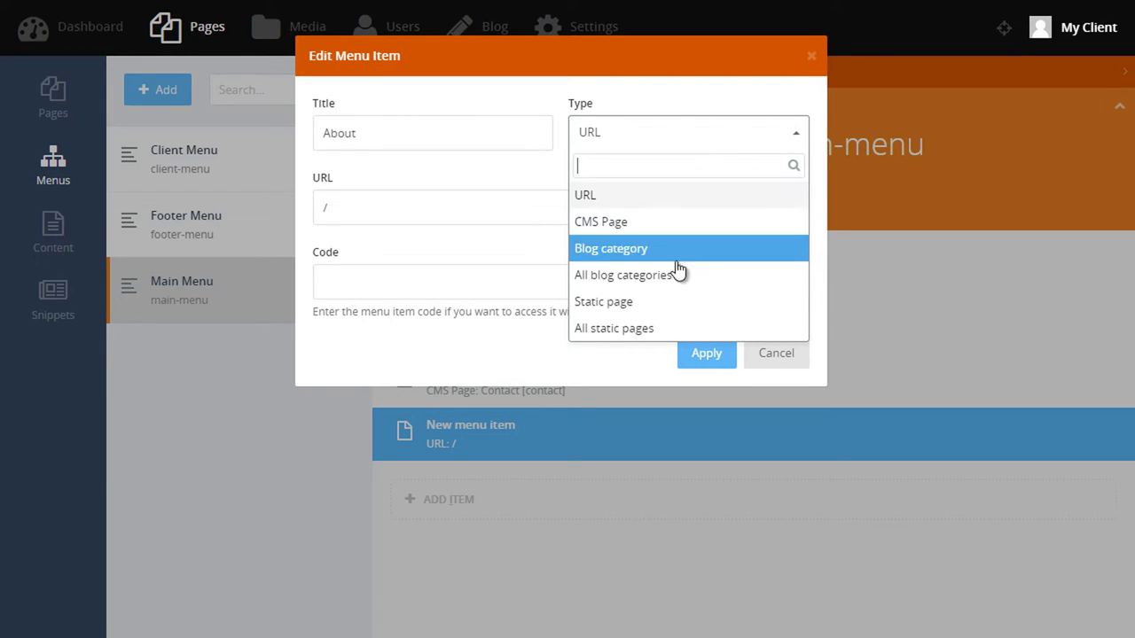
pyautogui.click(662, 306)
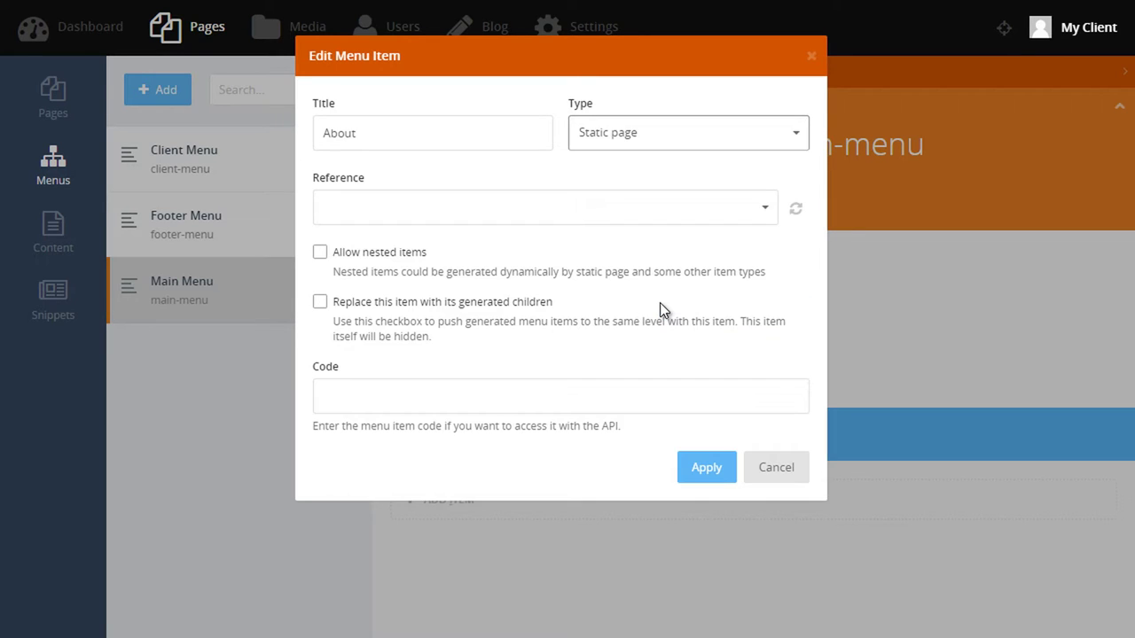
pyautogui.click(706, 207)
pyautogui.scroll(-5, 615, 330)
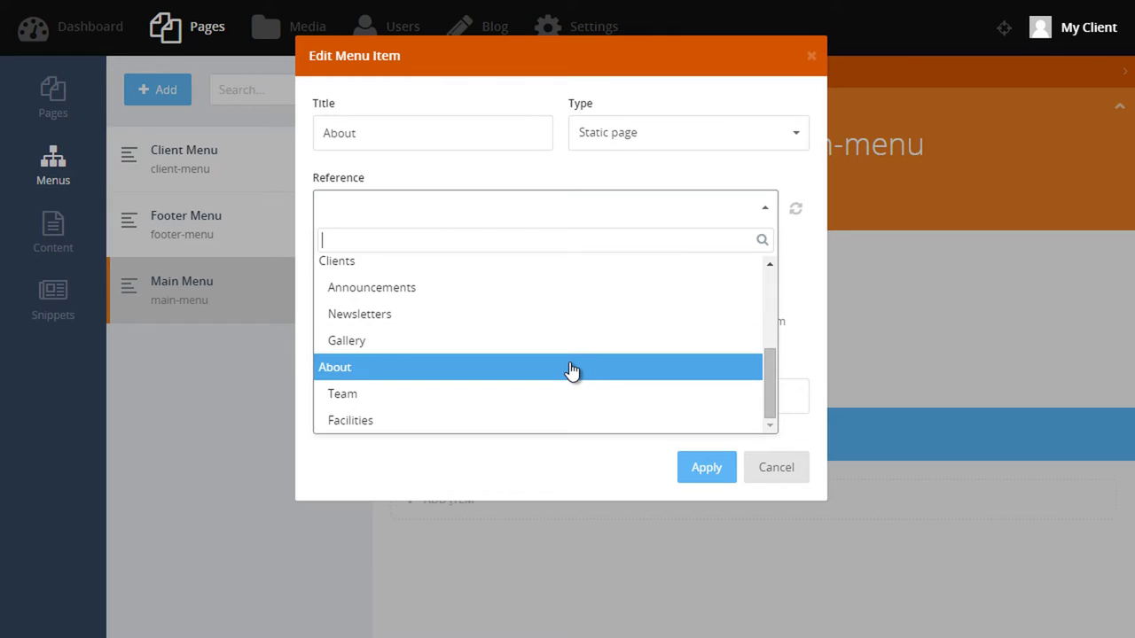
pyautogui.click(571, 367)
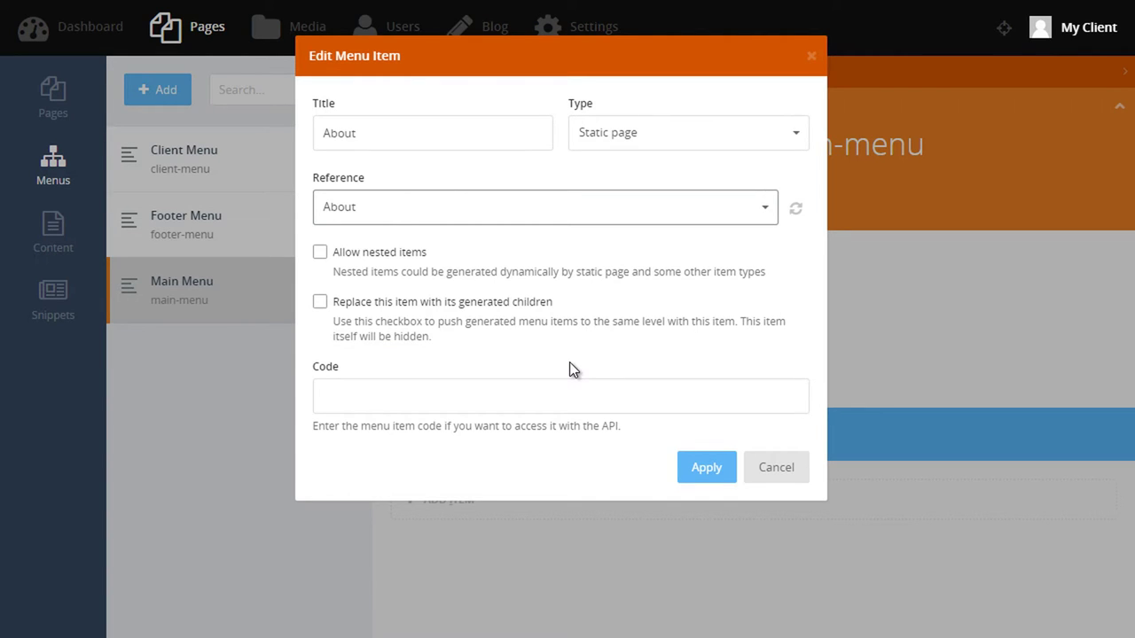
pyautogui.click(701, 477)
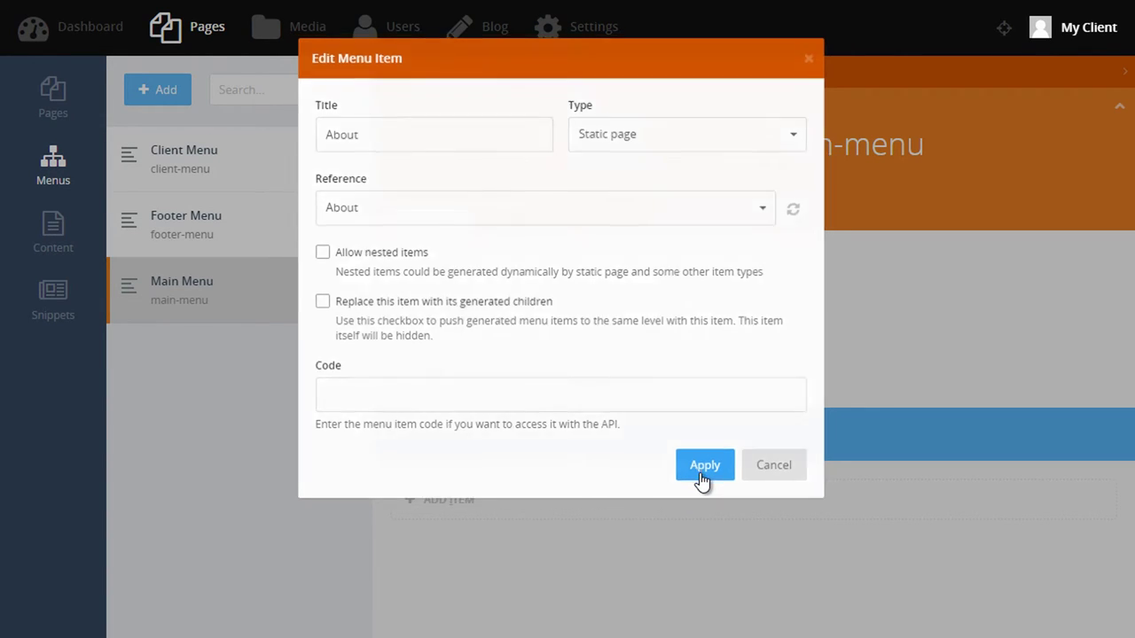
pyautogui.click(433, 180)
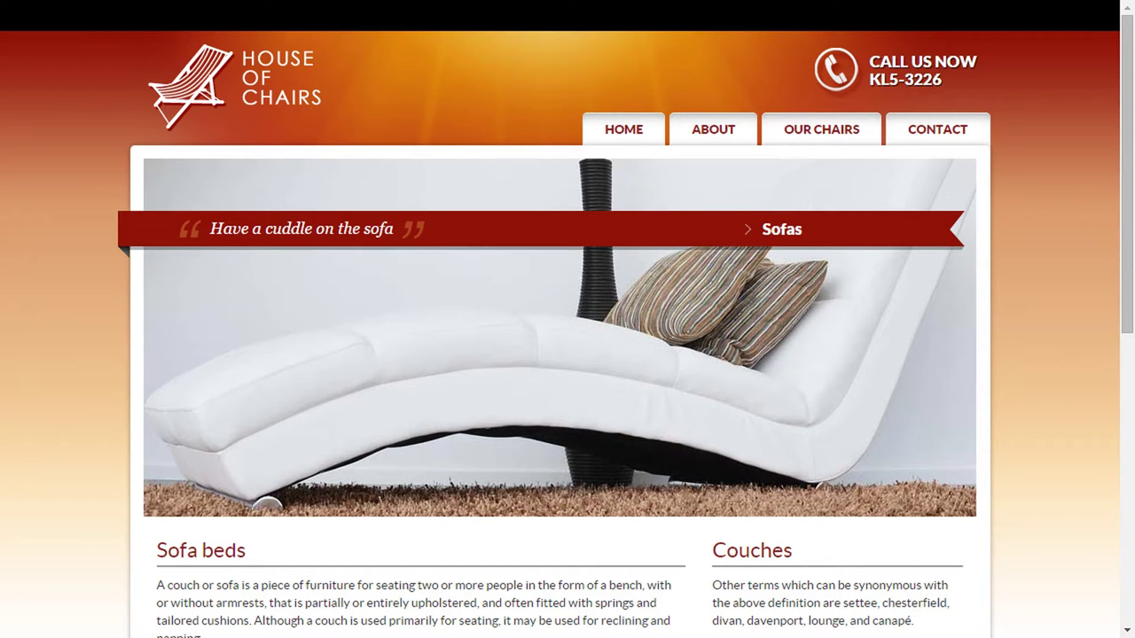
pyautogui.click(735, 127)
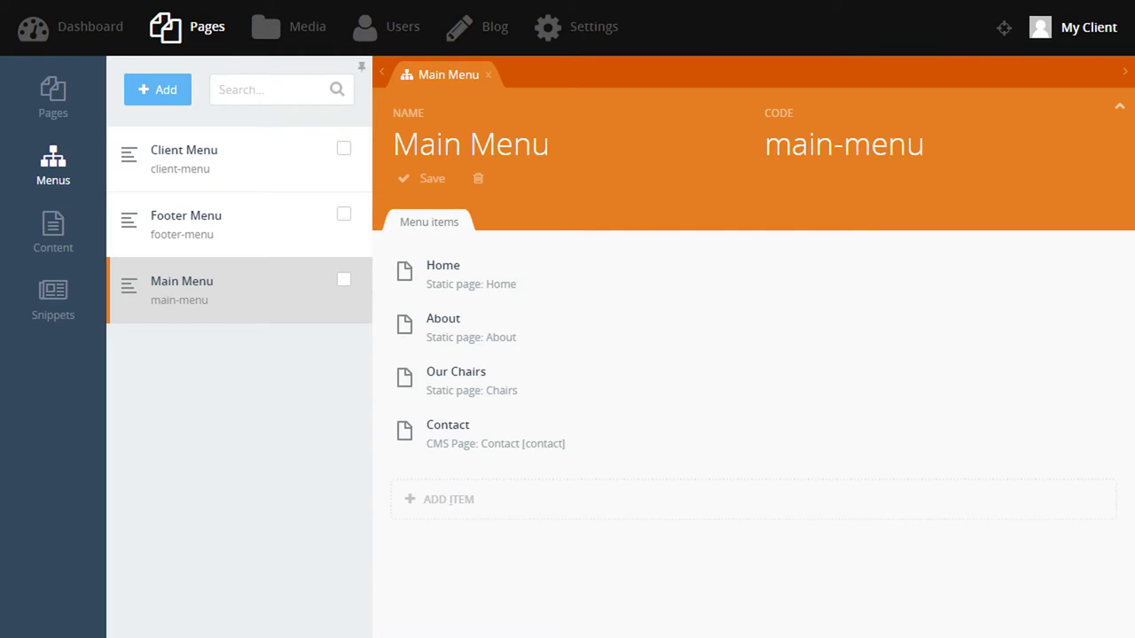
pyautogui.click(228, 242)
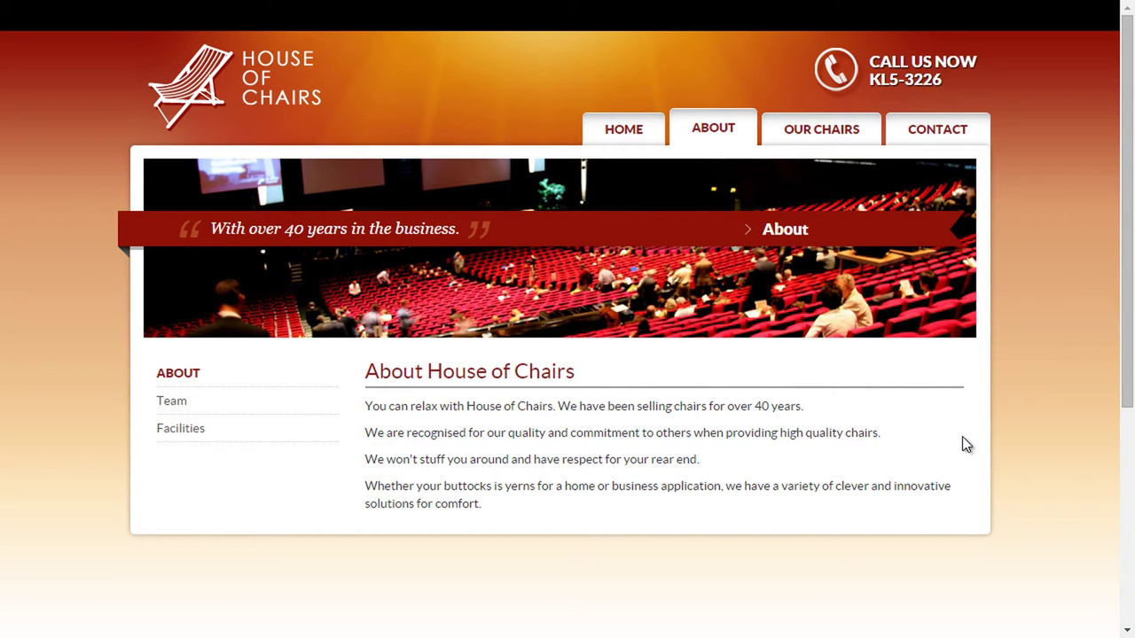
pyautogui.scroll(-4, 1018, 424)
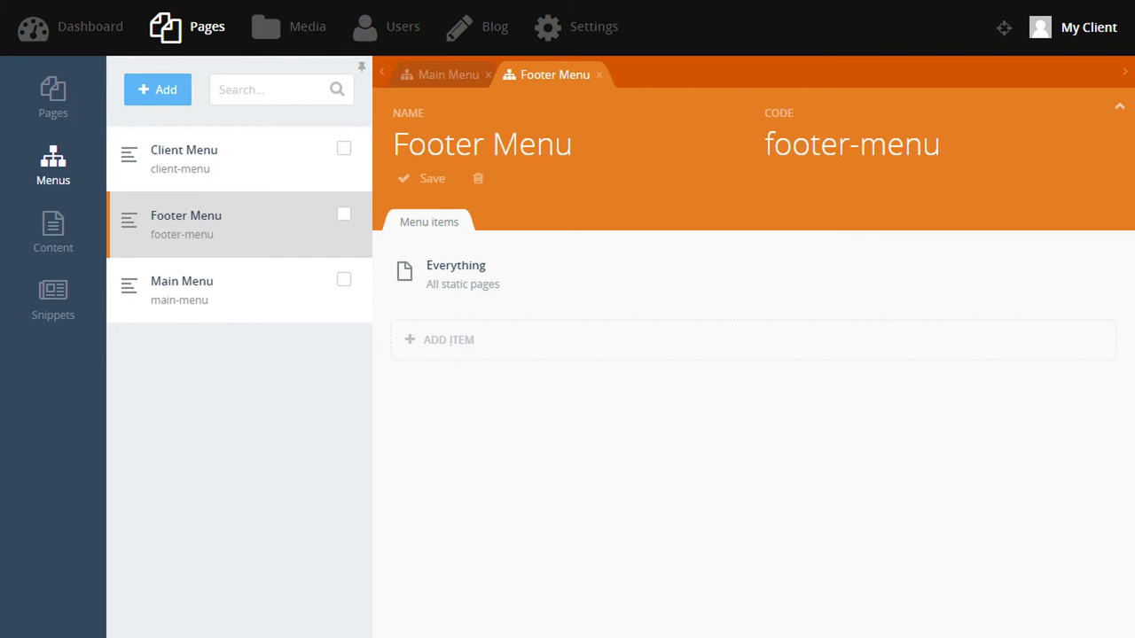
pyautogui.click(600, 76)
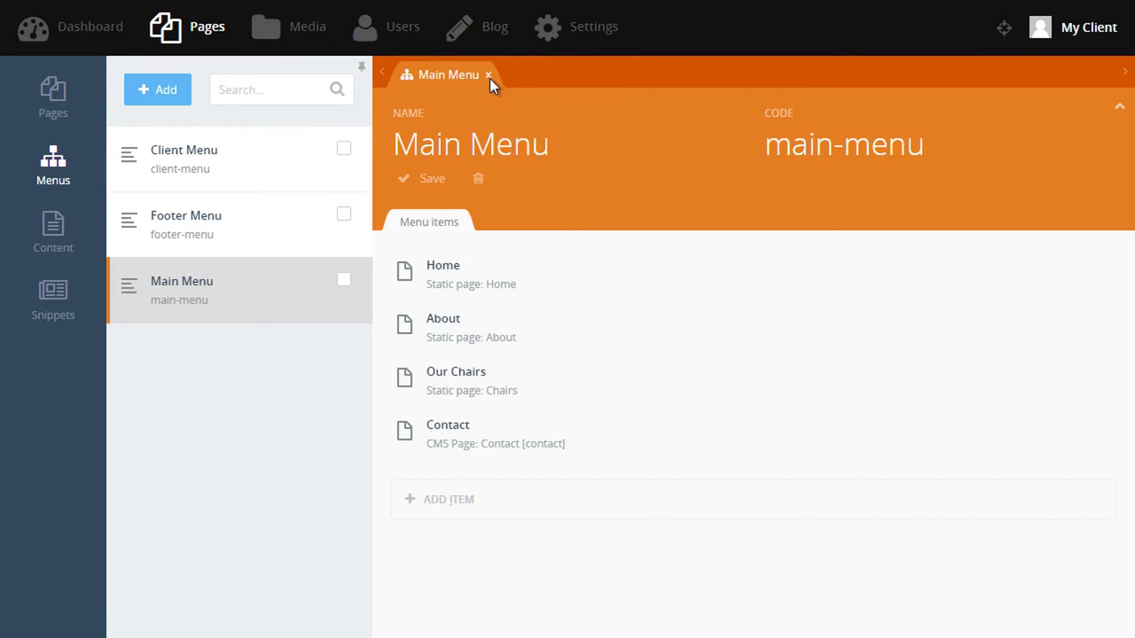
# Close the Main Menu editor and open contact/details.htm from the Content files.
pyautogui.click(487, 76)
pyautogui.click(63, 236)
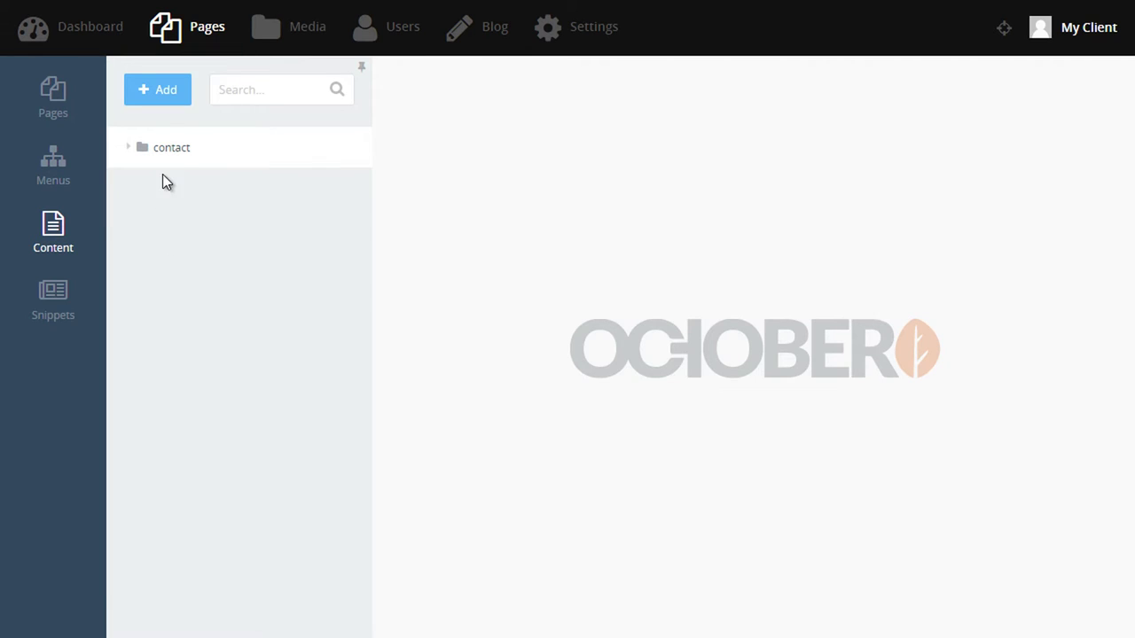
pyautogui.click(173, 150)
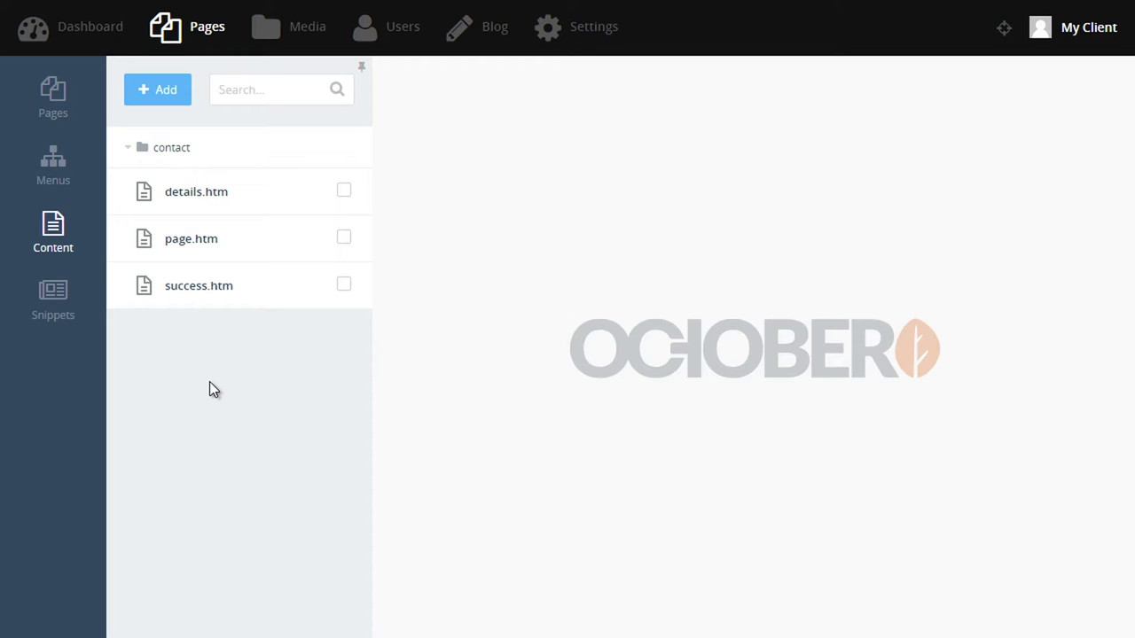
pyautogui.click(212, 195)
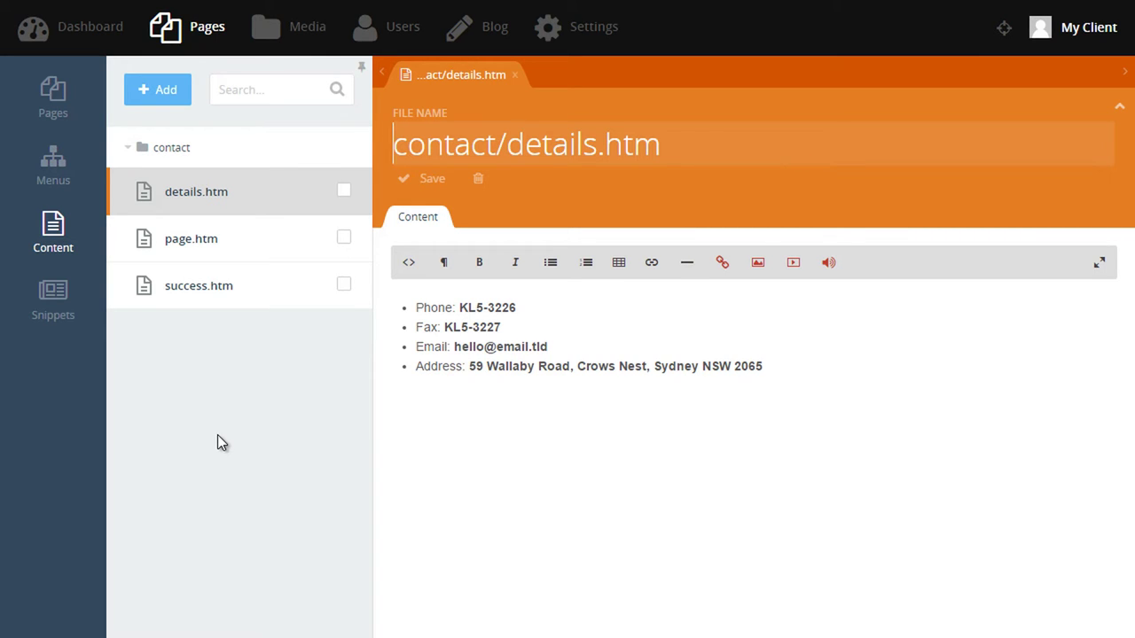
pyautogui.press('Tab')
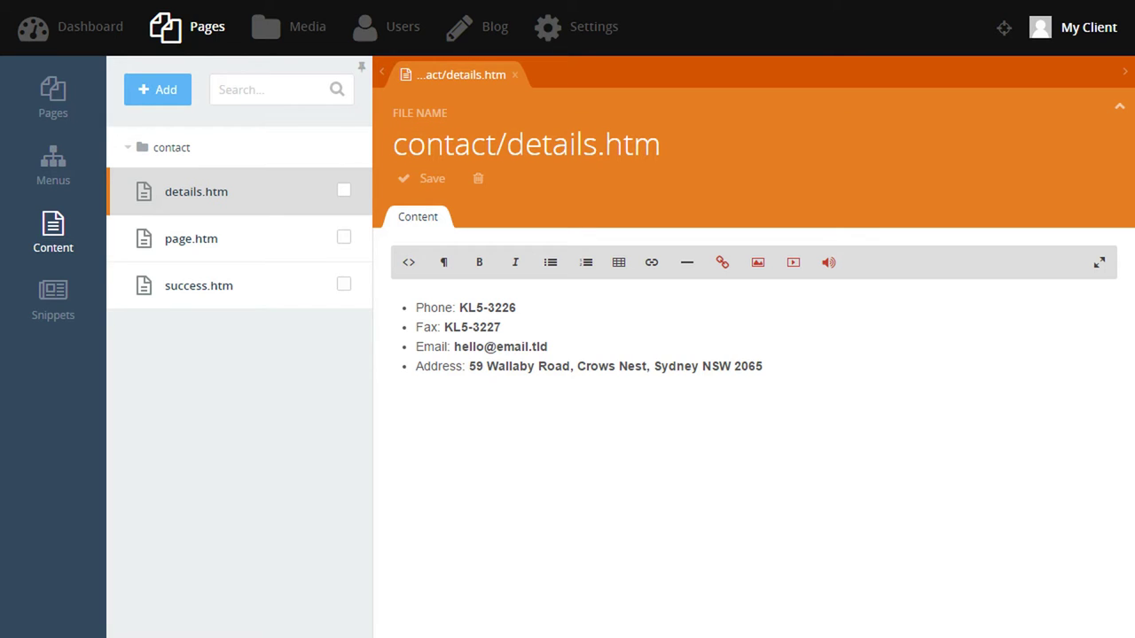
pyautogui.click(476, 366)
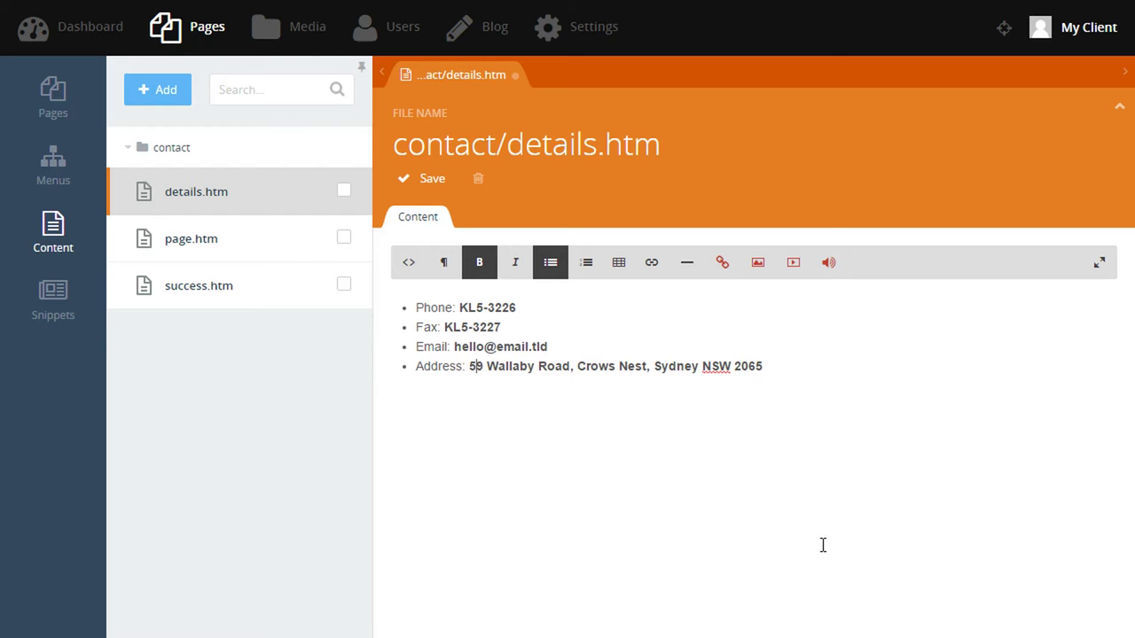
pyautogui.hotkey('shift', 'End')
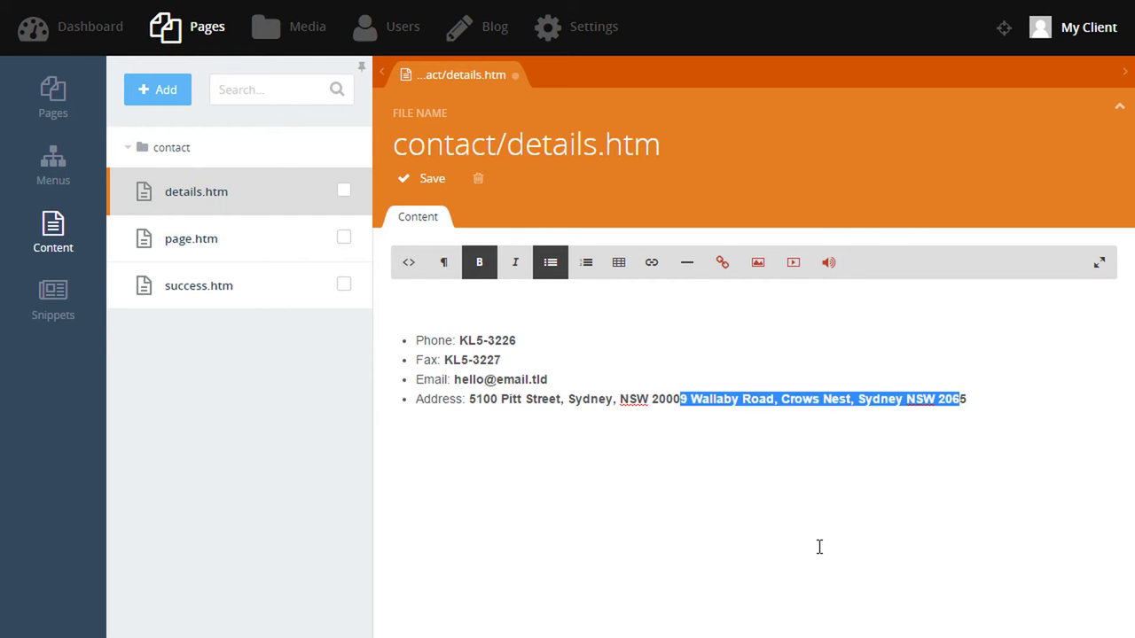
pyautogui.press('Delete')
pyautogui.press('Home')
pyautogui.press('Delete')
pyautogui.hotkey('ctrl', 's')
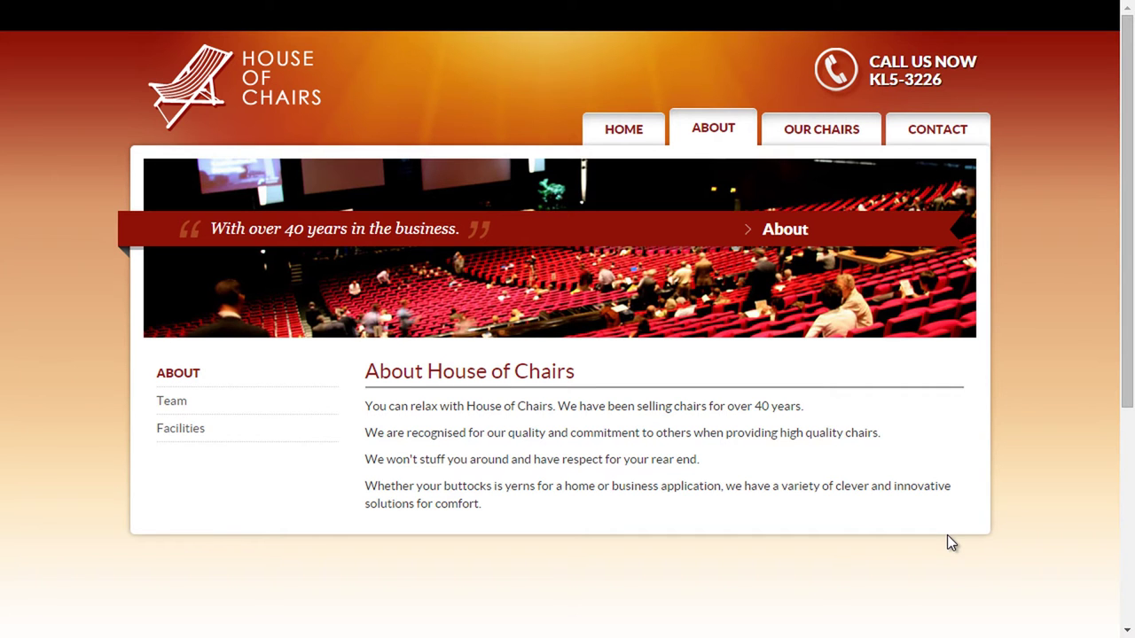
# Check the new address in the live site's footer contact block.
pyautogui.scroll(-4, 999, 501)
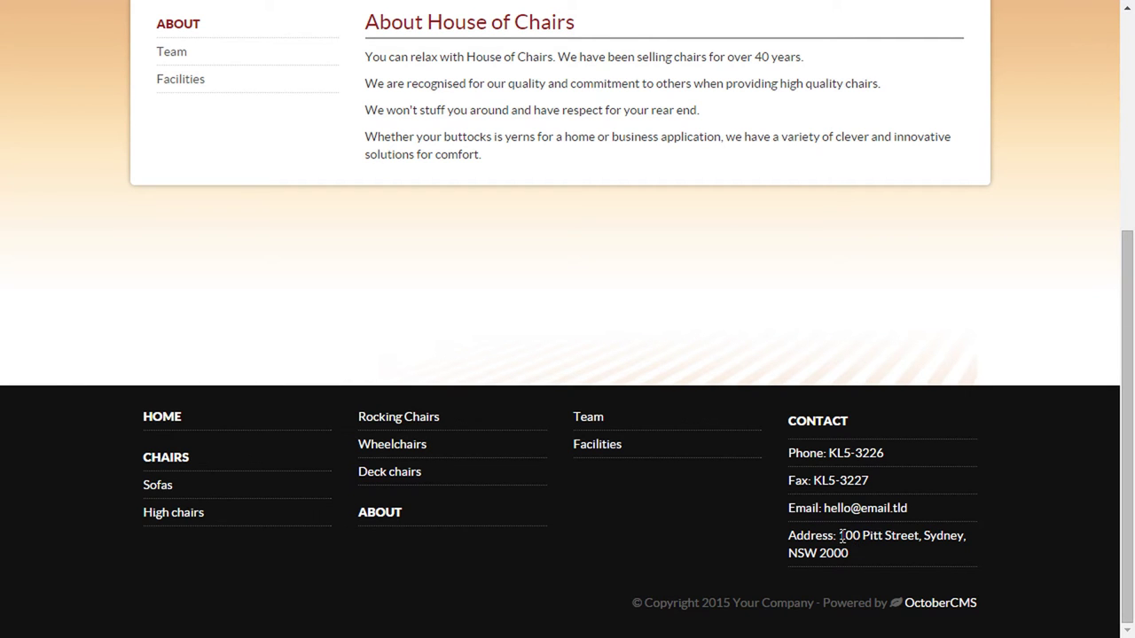
pyautogui.moveTo(839, 535); pyautogui.dragTo(870, 556)
pyautogui.click(935, 572)
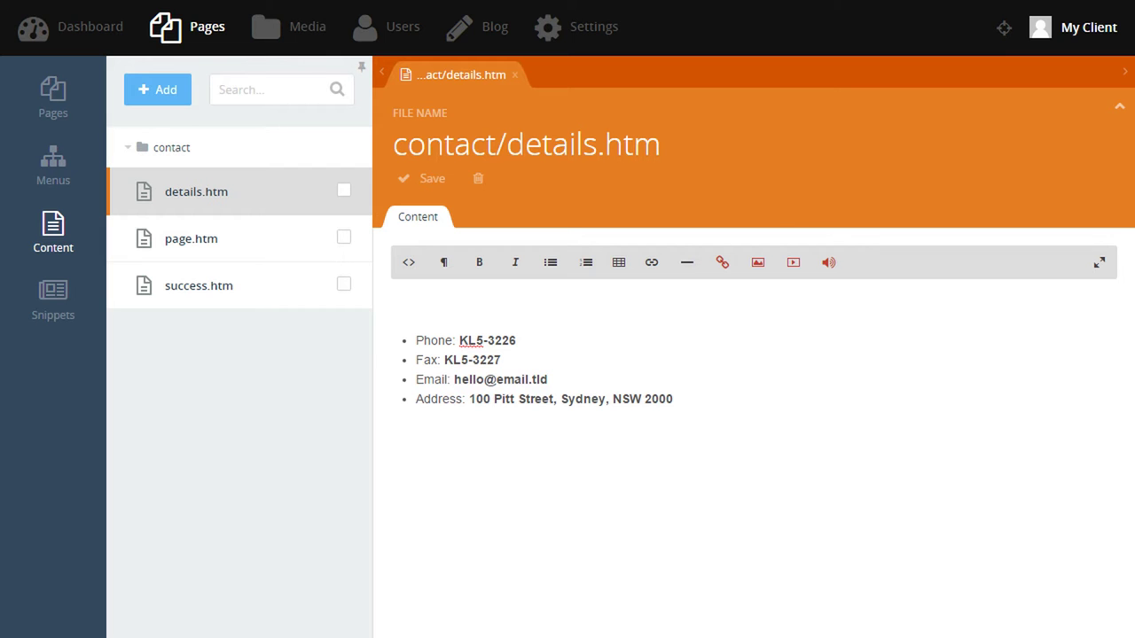
# Close details.htm and open the Home page from the Pages tree.
pyautogui.click(516, 76)
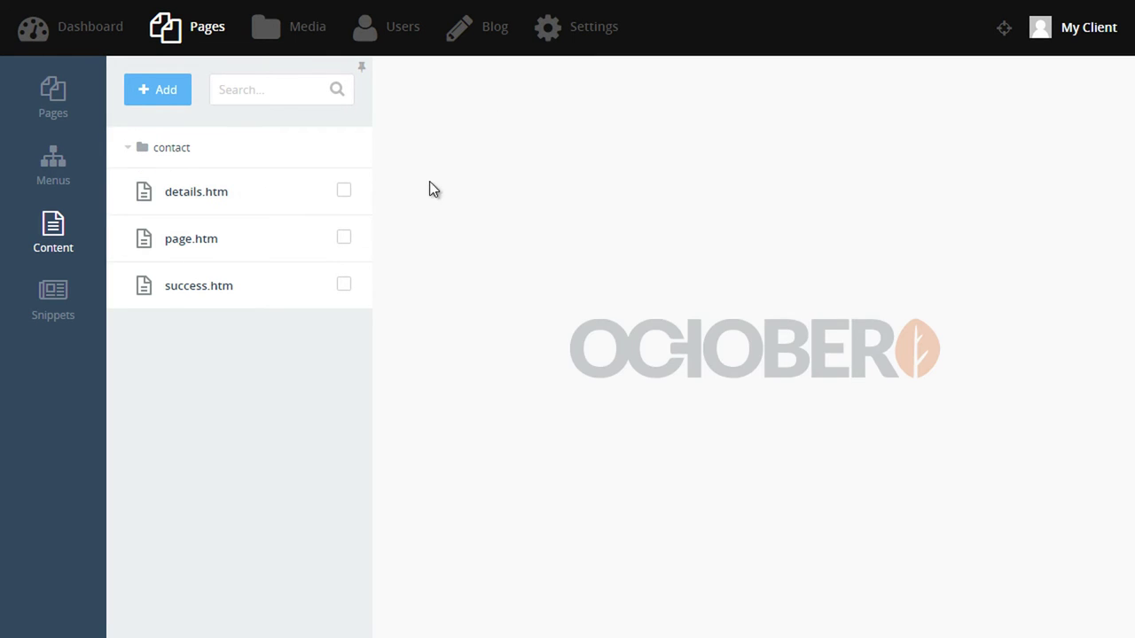
pyautogui.click(68, 315)
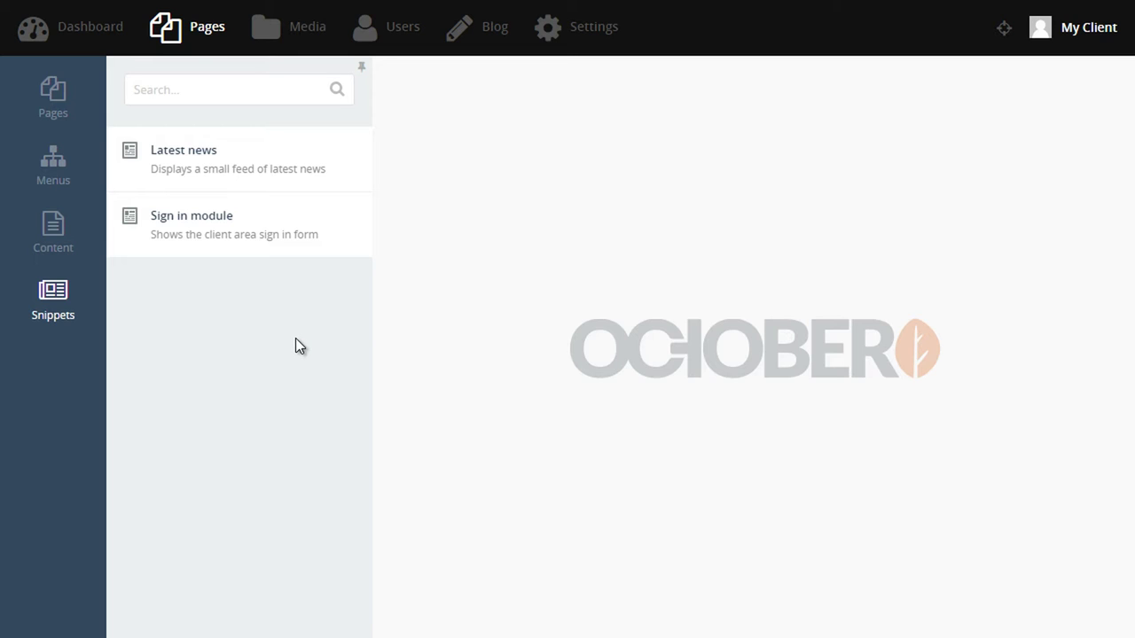
pyautogui.click(90, 114)
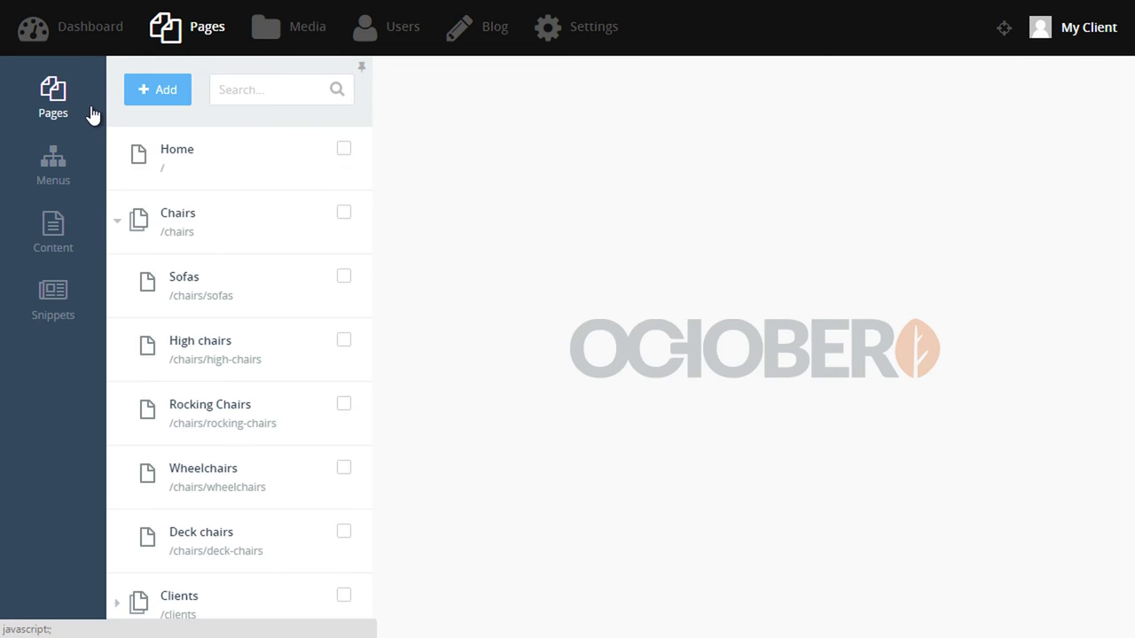
pyautogui.click(184, 166)
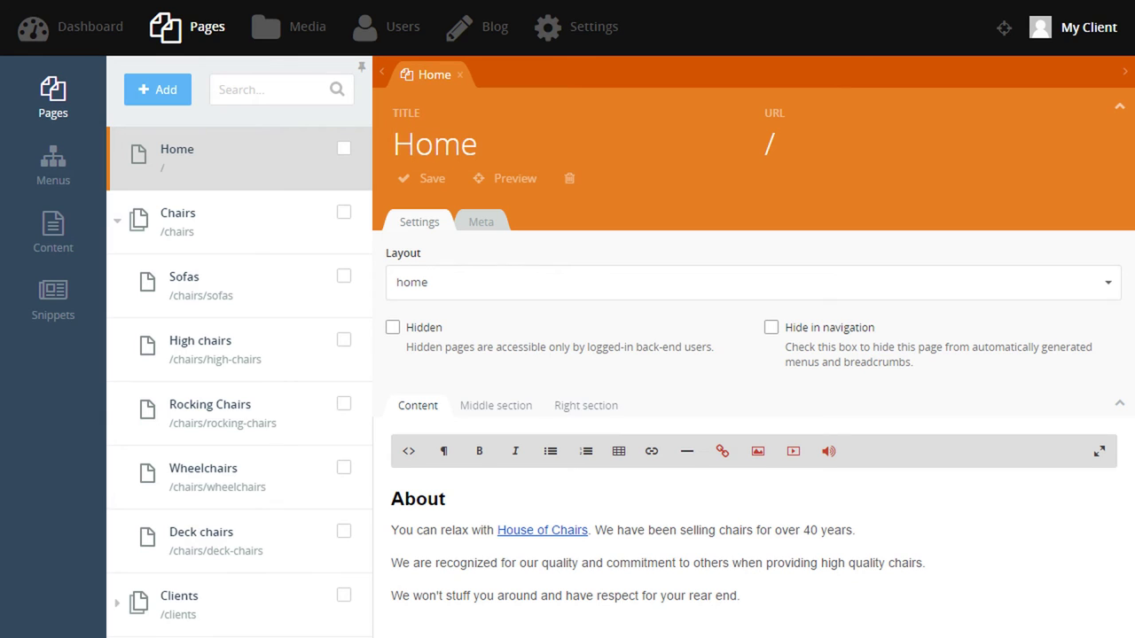
# Preview the live homepage, then show the Home page's Middle section content.
pyautogui.click(1004, 27)
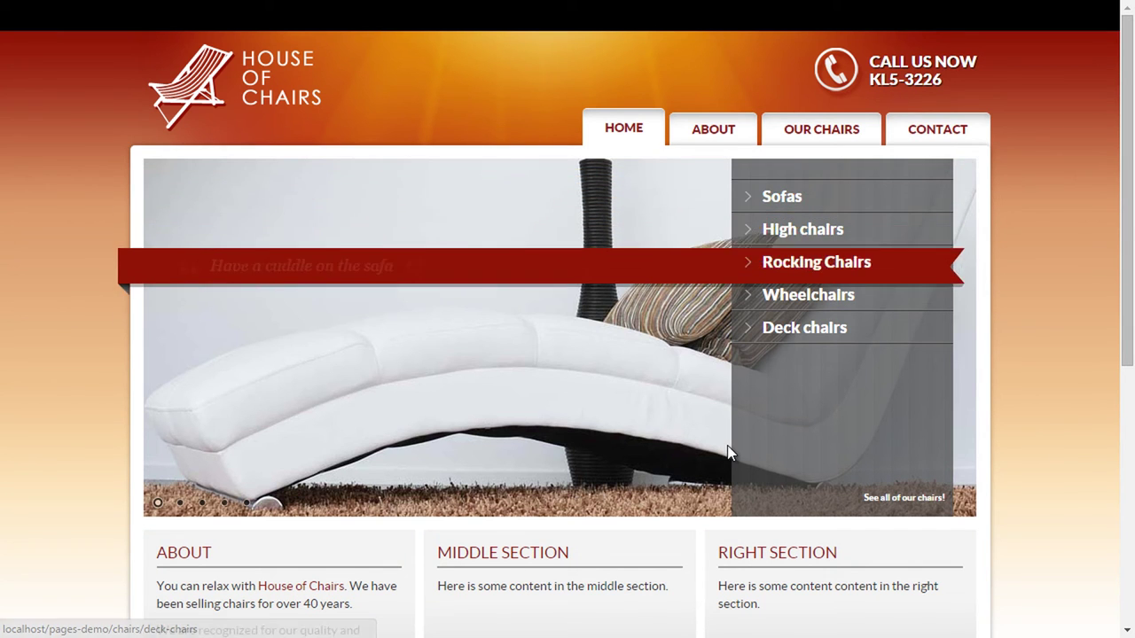
pyautogui.scroll(-2, 727, 452)
pyautogui.moveTo(452, 377); pyautogui.dragTo(556, 409)
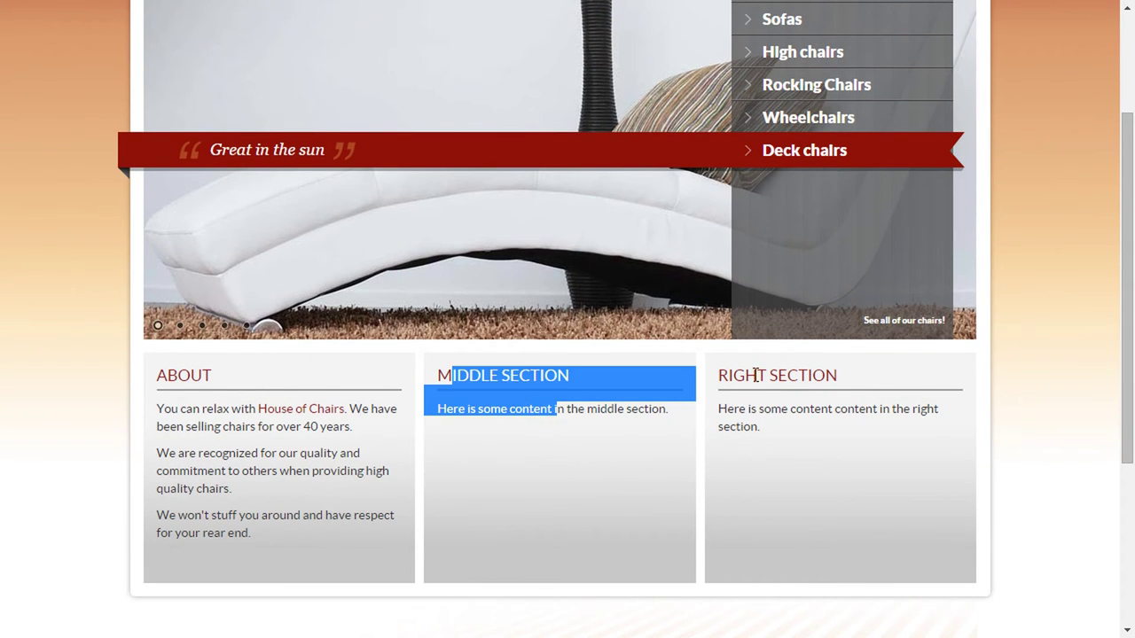
pyautogui.moveTo(738, 375); pyautogui.dragTo(799, 420)
pyautogui.click(799, 421)
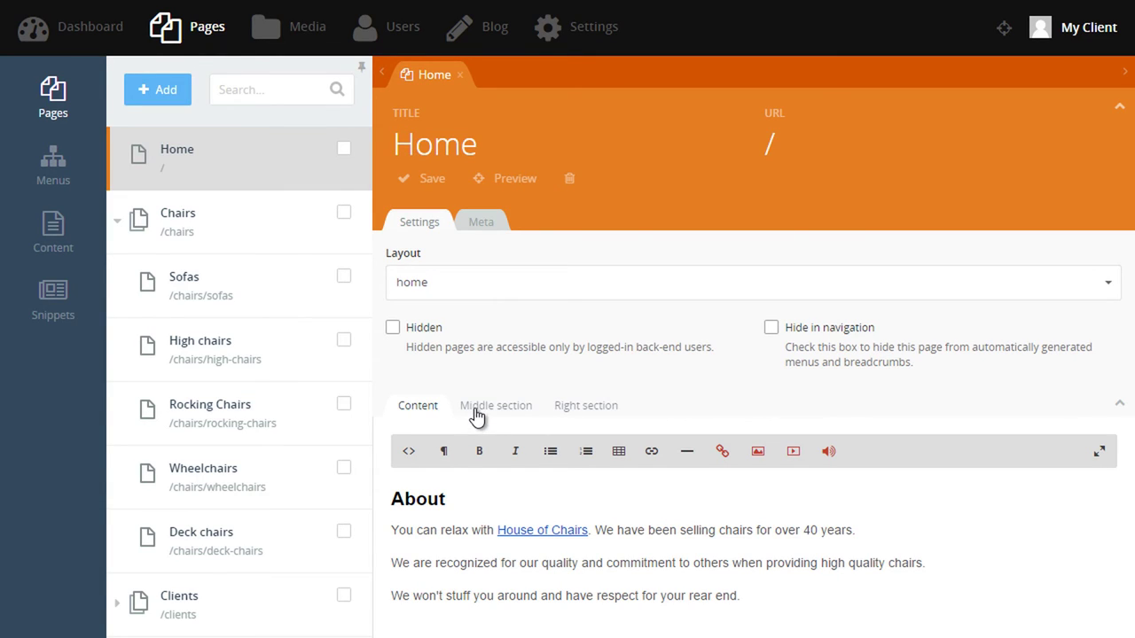
pyautogui.click(476, 409)
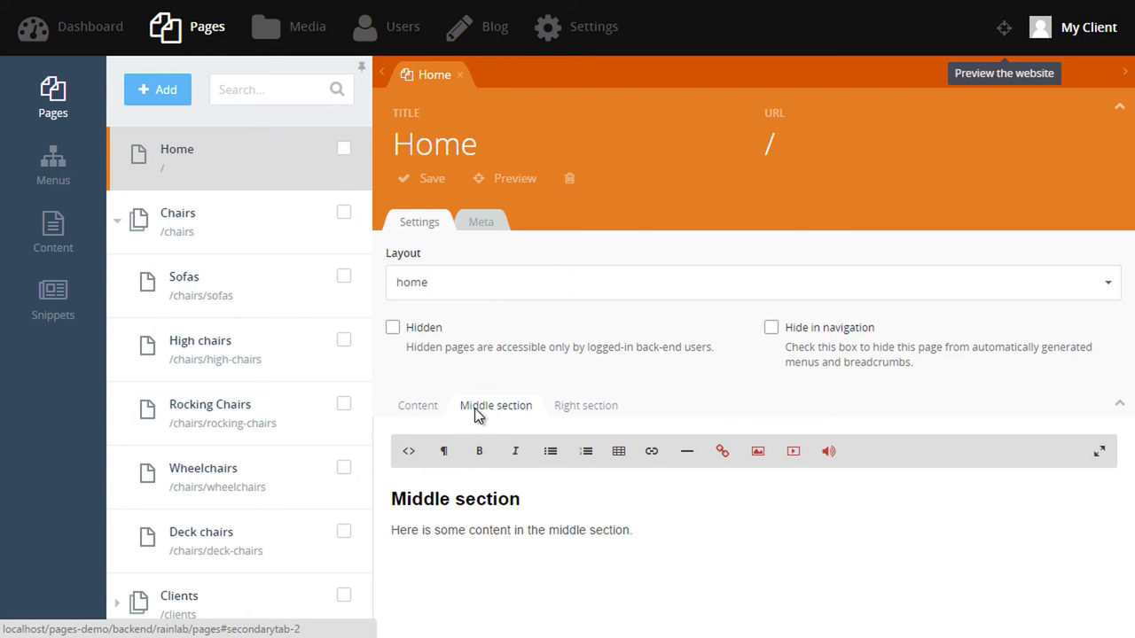
pyautogui.click(1120, 410)
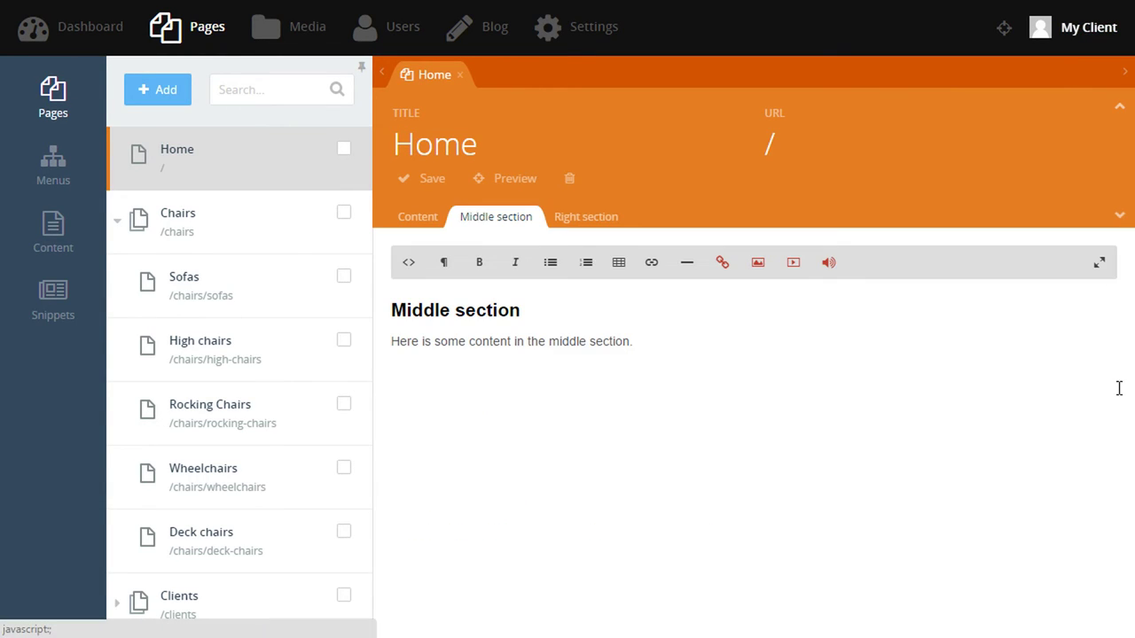
# Retitle the Middle section heading to 'Latest news' and delete its placeholder paragraph.
pyautogui.click(1121, 110)
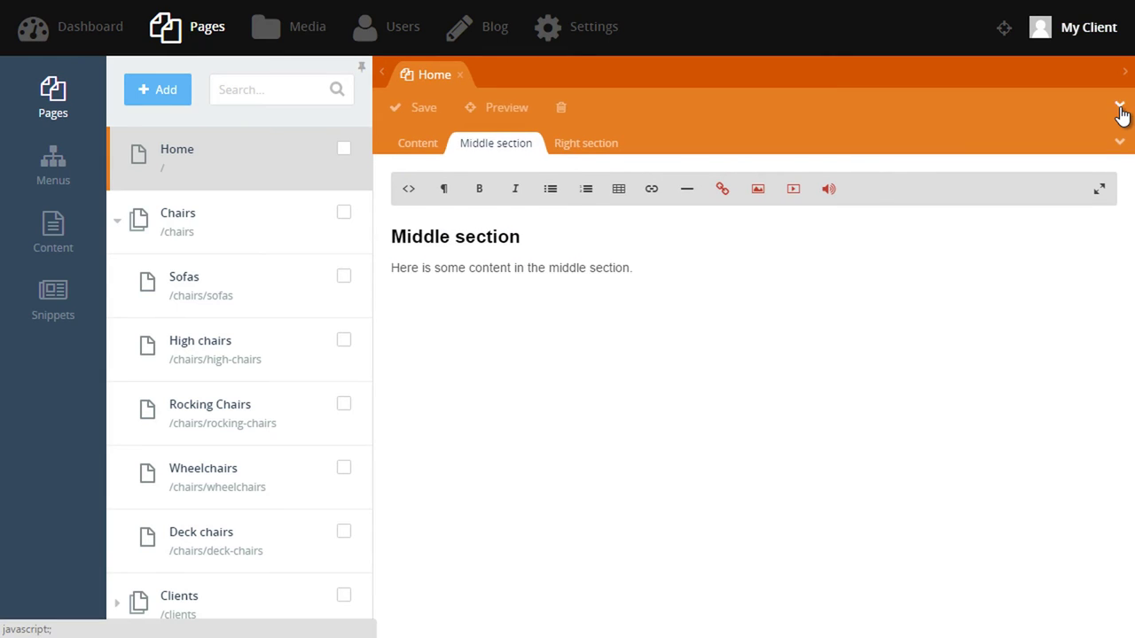
pyautogui.click(532, 232)
pyautogui.hotkey('shift', 'Home')
pyautogui.write('L')
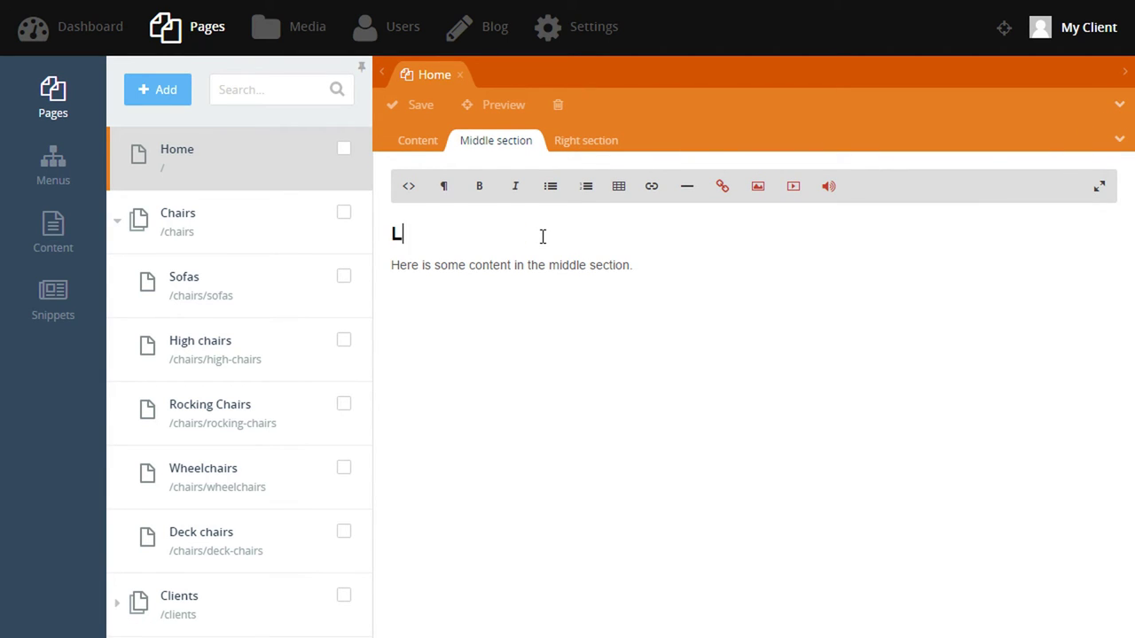
pyautogui.write('atest news')
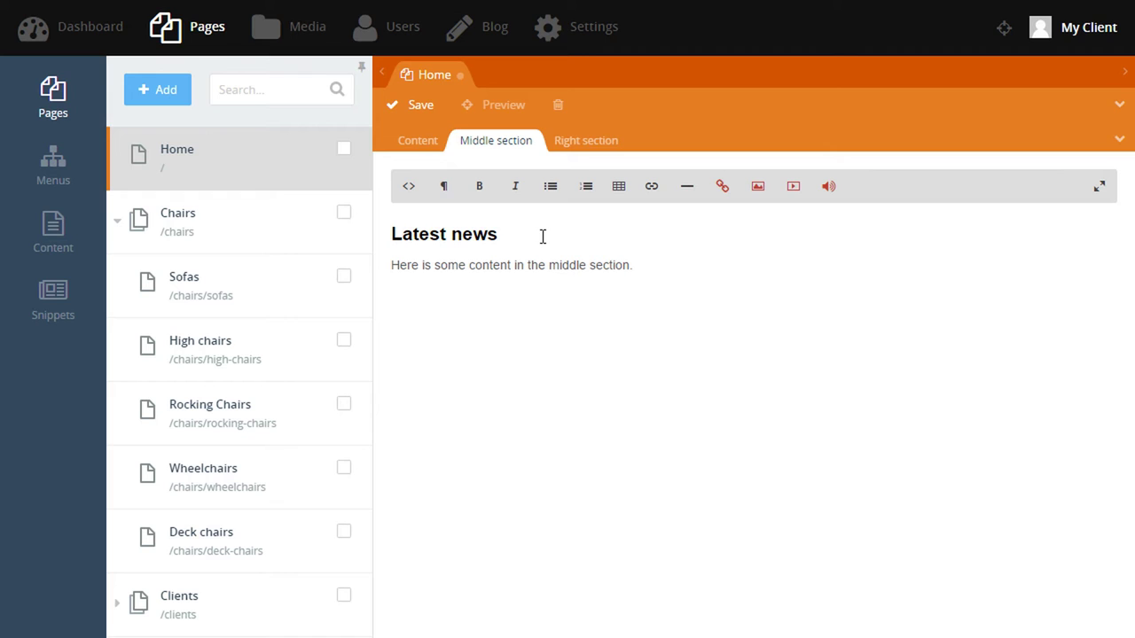
pyautogui.press('Home')
pyautogui.hotkey('shift', 'End')
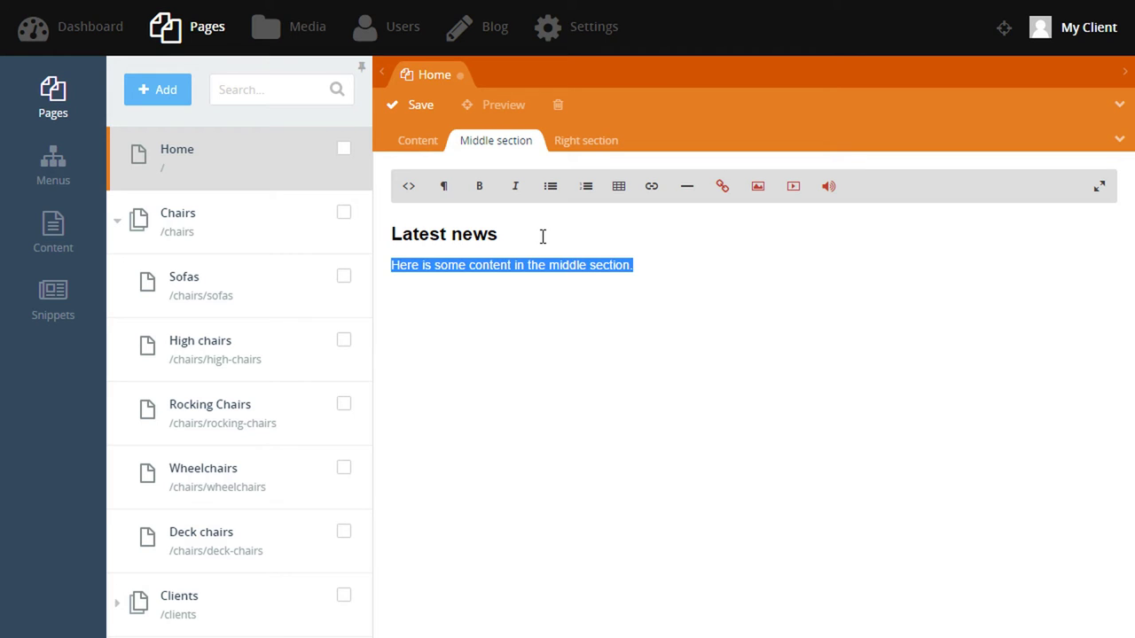
pyautogui.press('Delete')
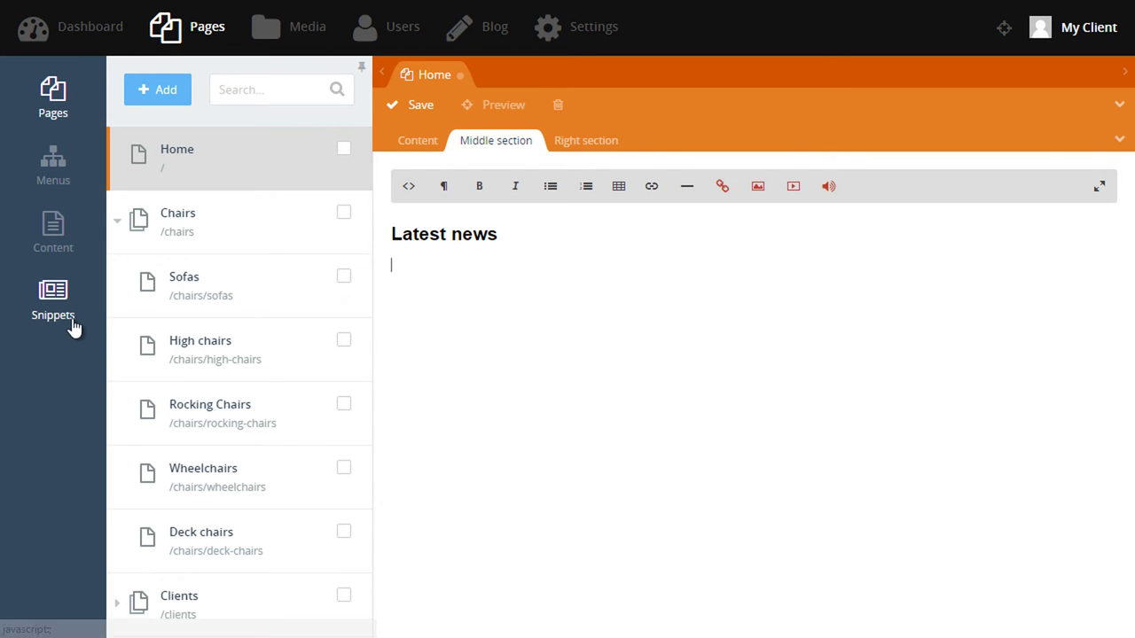
# Insert the Latest news snippet and add the line 'View all the latest news' below it.
pyautogui.click(69, 321)
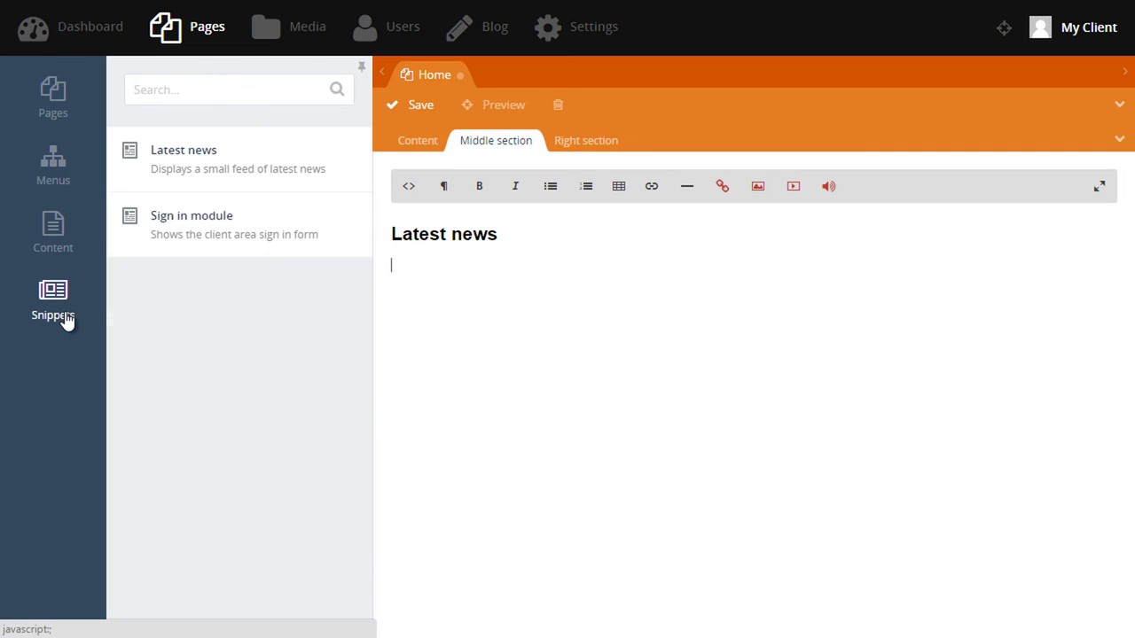
pyautogui.click(218, 174)
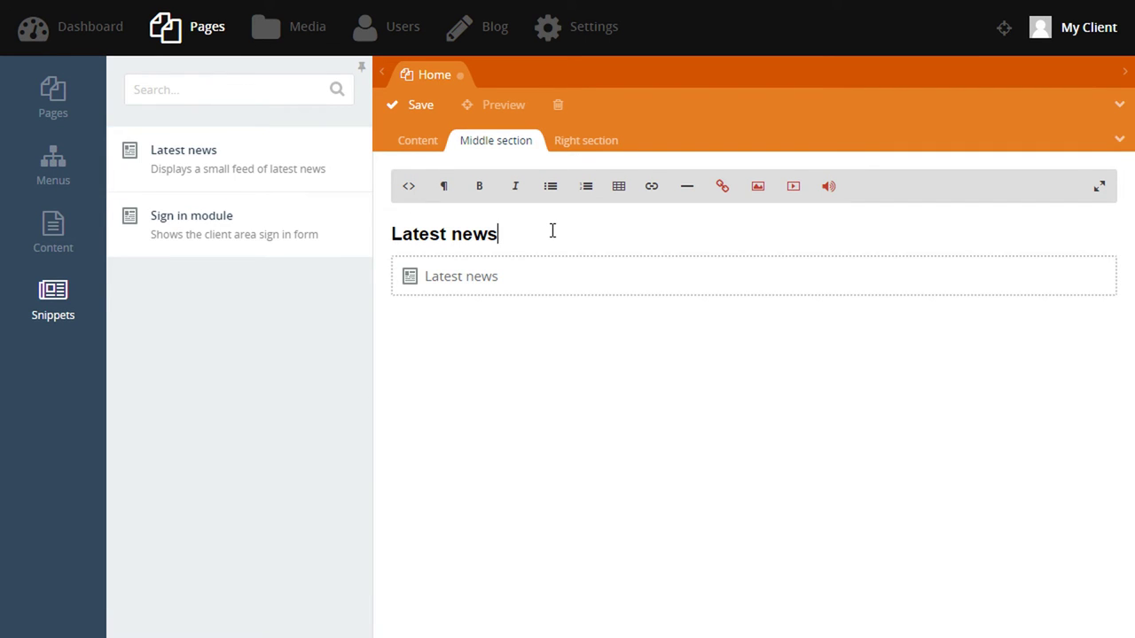
pyautogui.press('Down')
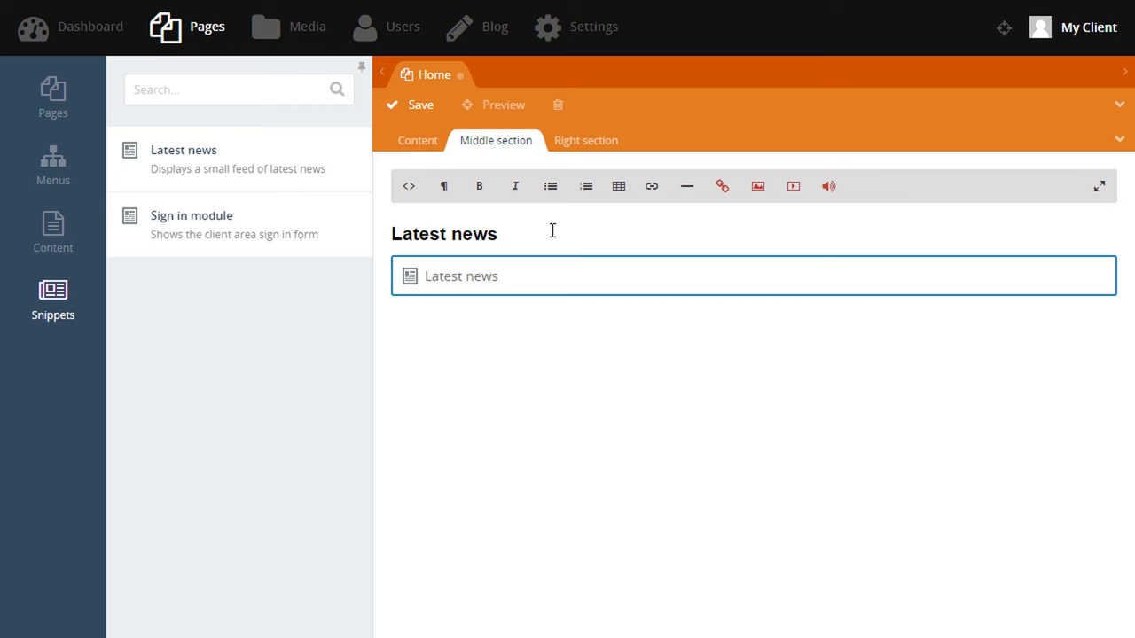
pyautogui.press('Down')
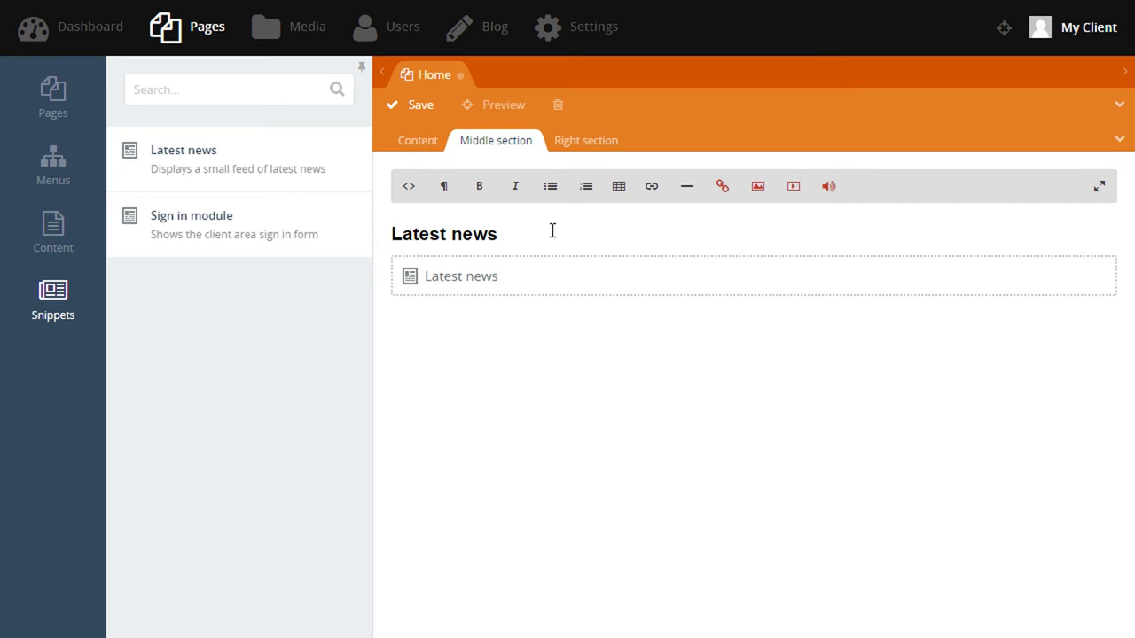
pyautogui.write('View all')
pyautogui.write('the latest news')
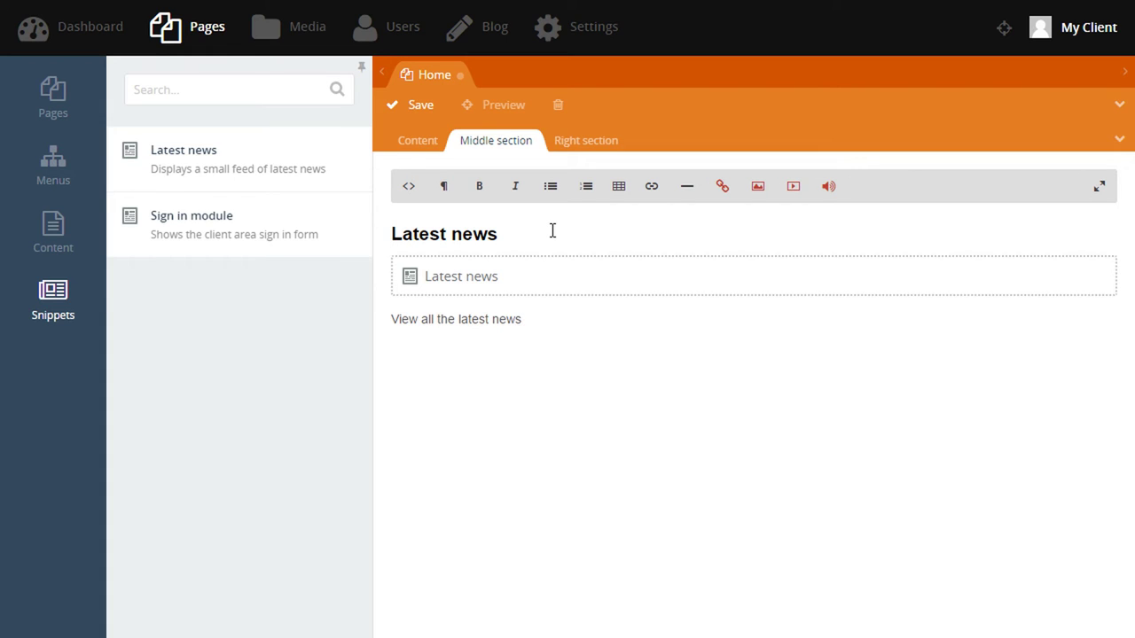
pyautogui.hotkey('shift', 'Home')
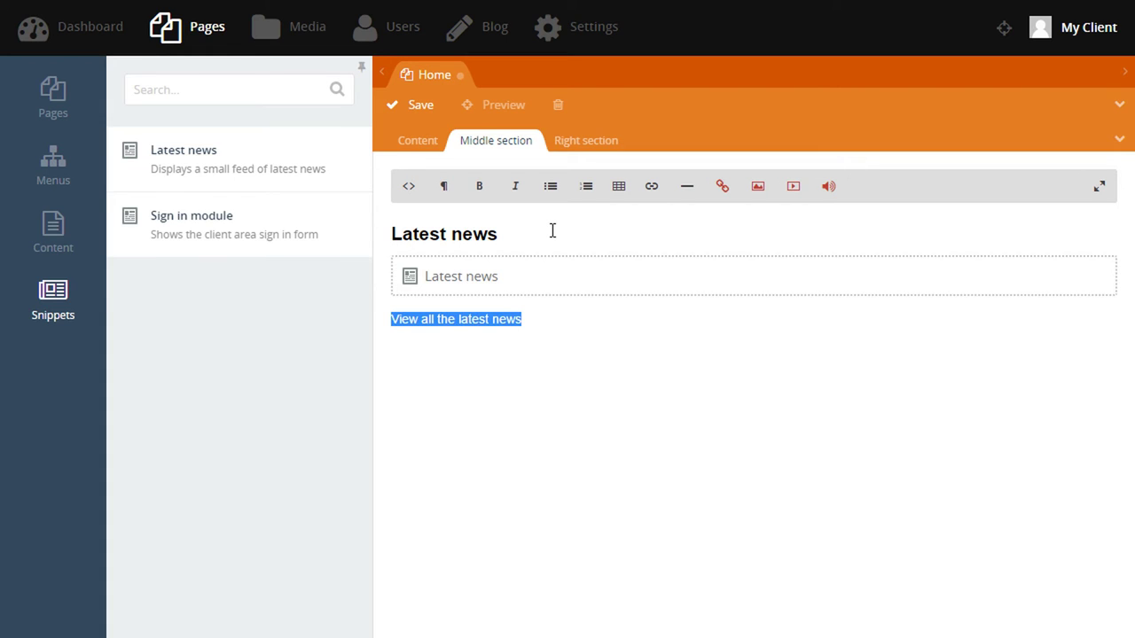
# Link the selected 'View all the latest news' text to the Blog page.
pyautogui.click(656, 197)
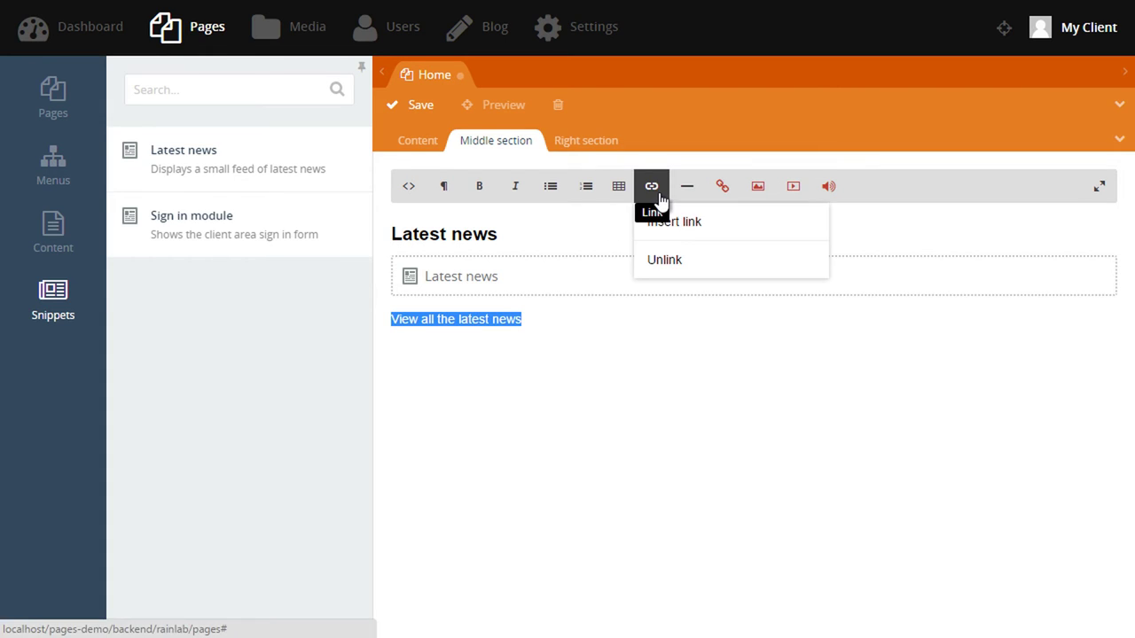
pyautogui.click(694, 229)
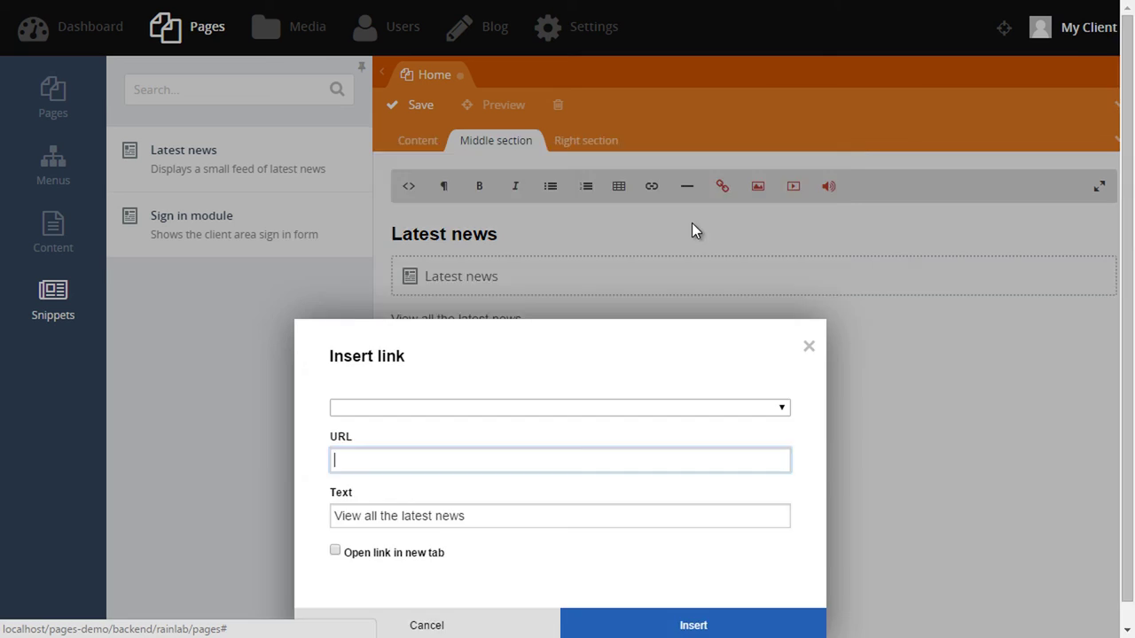
pyautogui.click(636, 246)
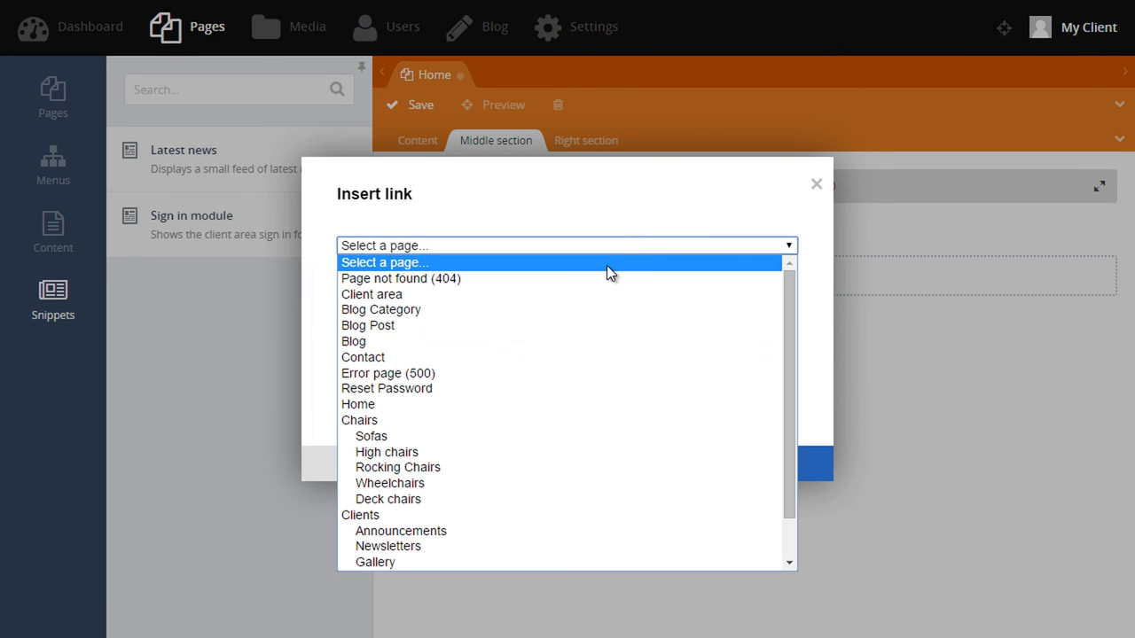
pyautogui.click(520, 341)
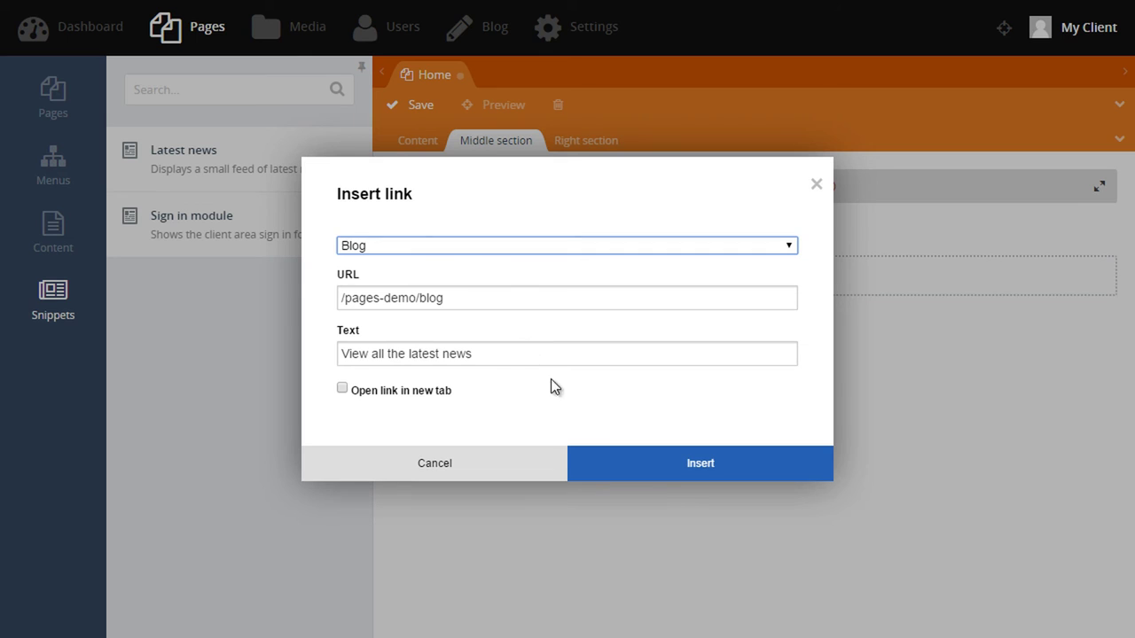
pyautogui.click(700, 473)
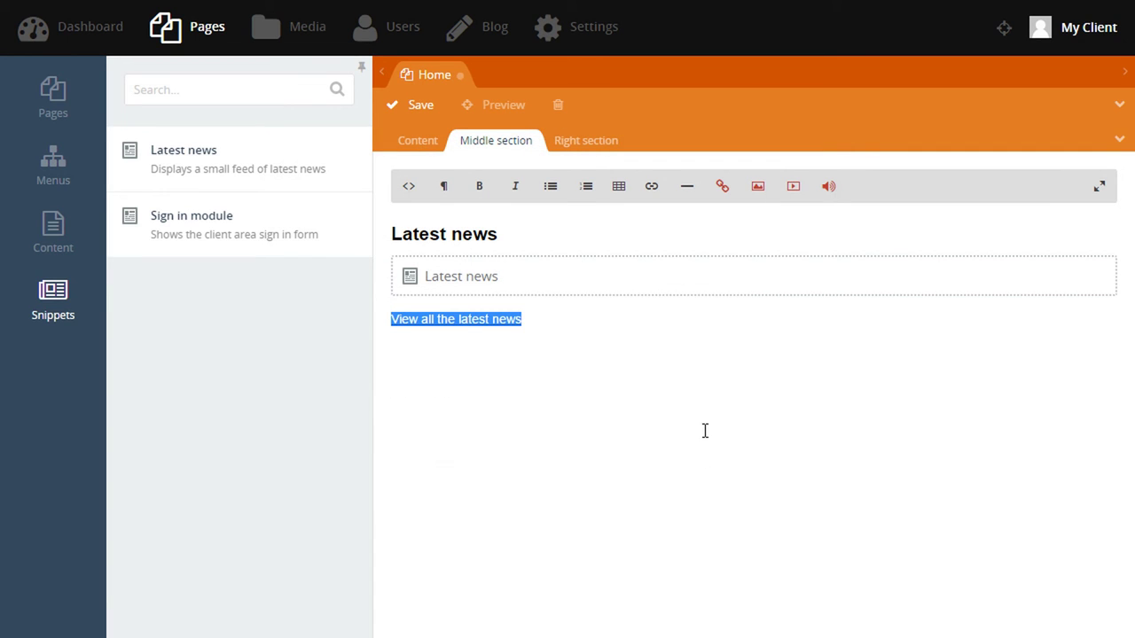
pyautogui.click(705, 431)
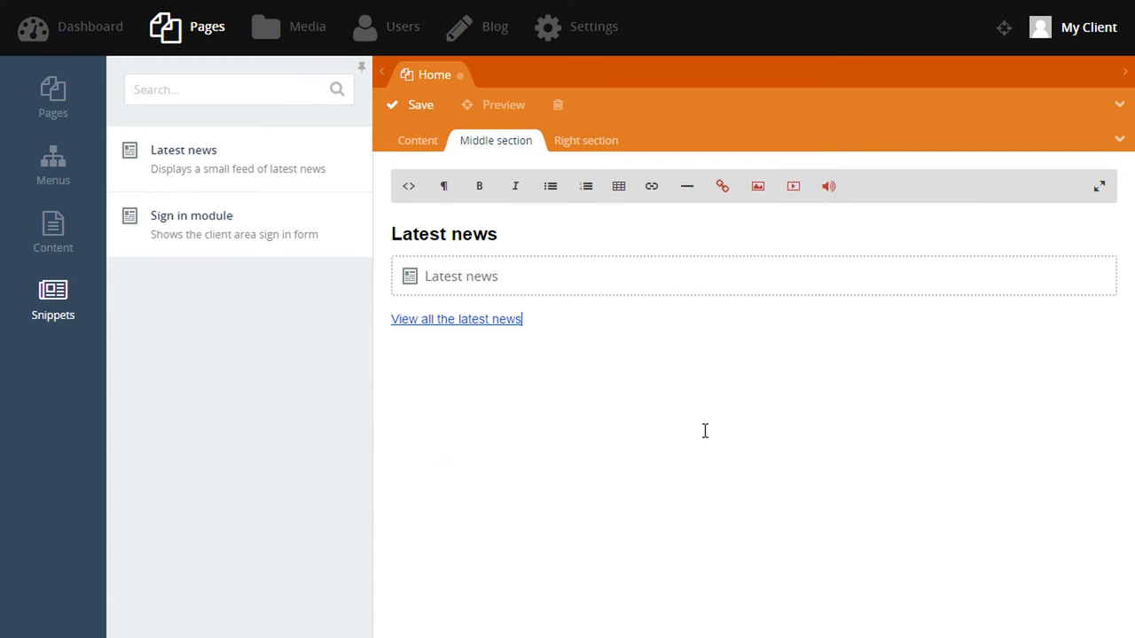
# Retitle the Right section heading to 'Customer Sign in'.
pyautogui.click(600, 142)
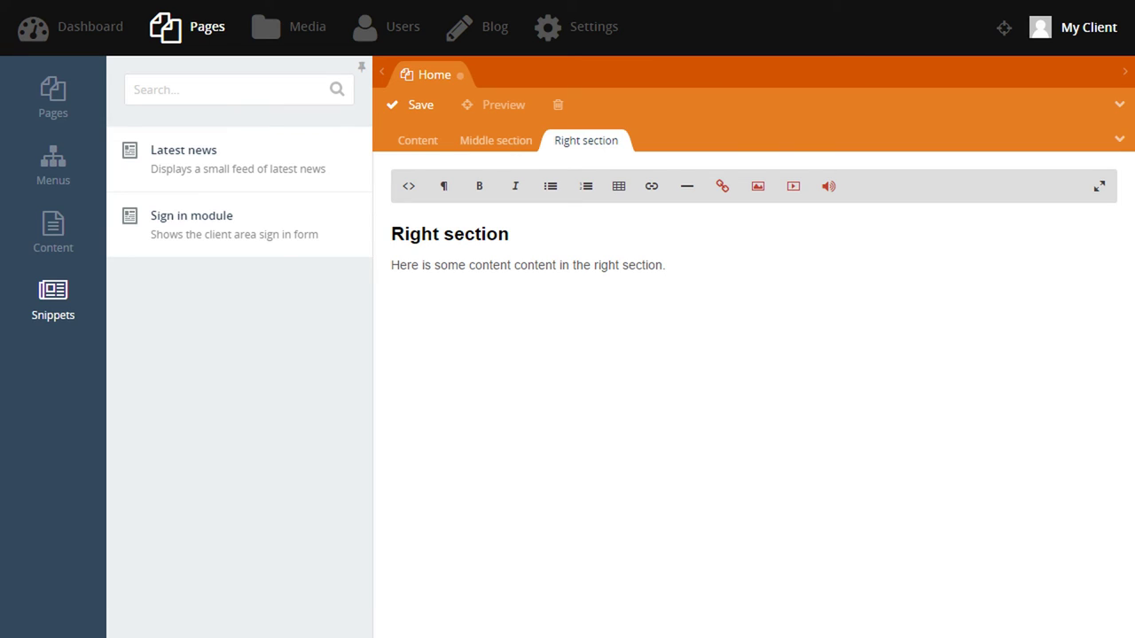
pyautogui.click(551, 239)
pyautogui.tripleClick(551, 239)
pyautogui.write('Customer Sign in')
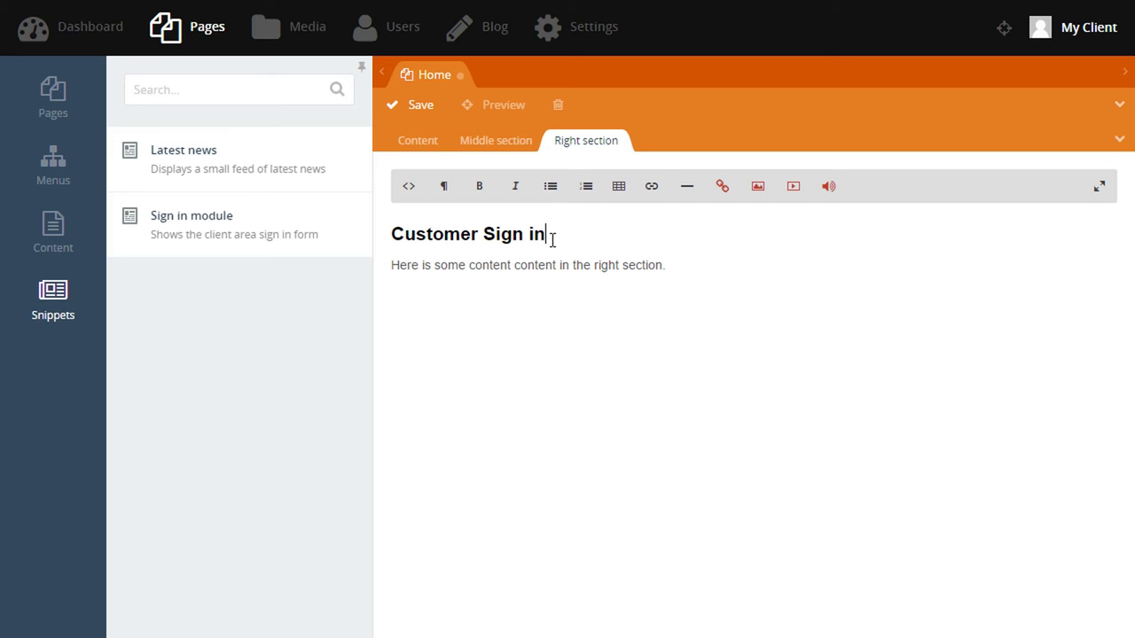
# Replace its paragraph with 'Sign in to view prices and instructions.', add the Sign in module, and save.
pyautogui.press('Down')
pyautogui.press('End')
pyautogui.hotkey('shift', 'Home')
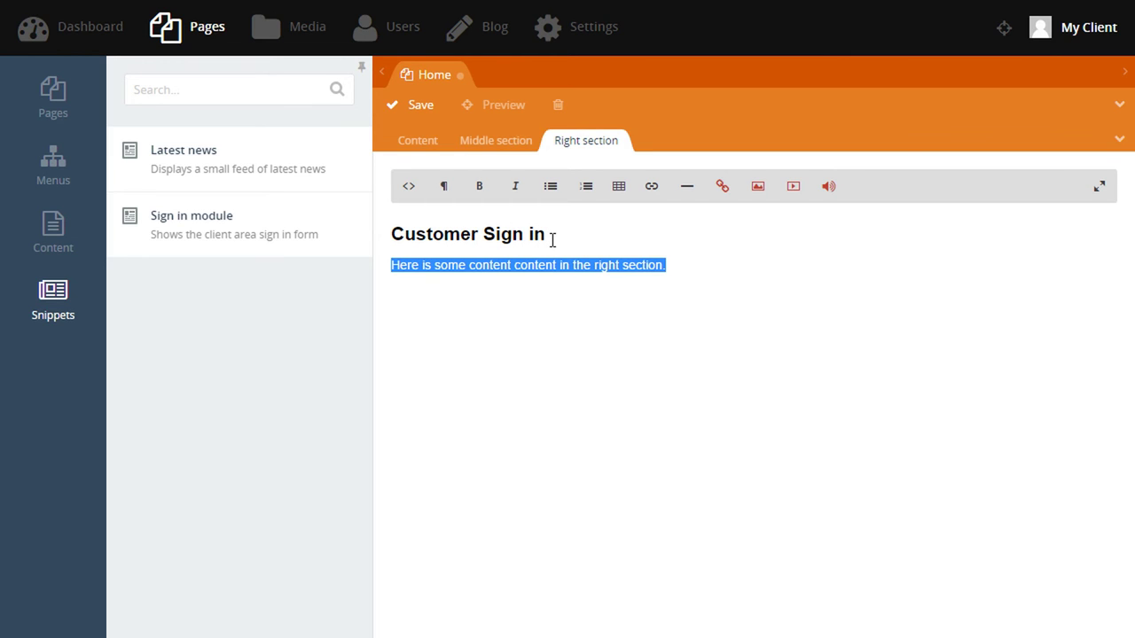
pyautogui.write('Sig')
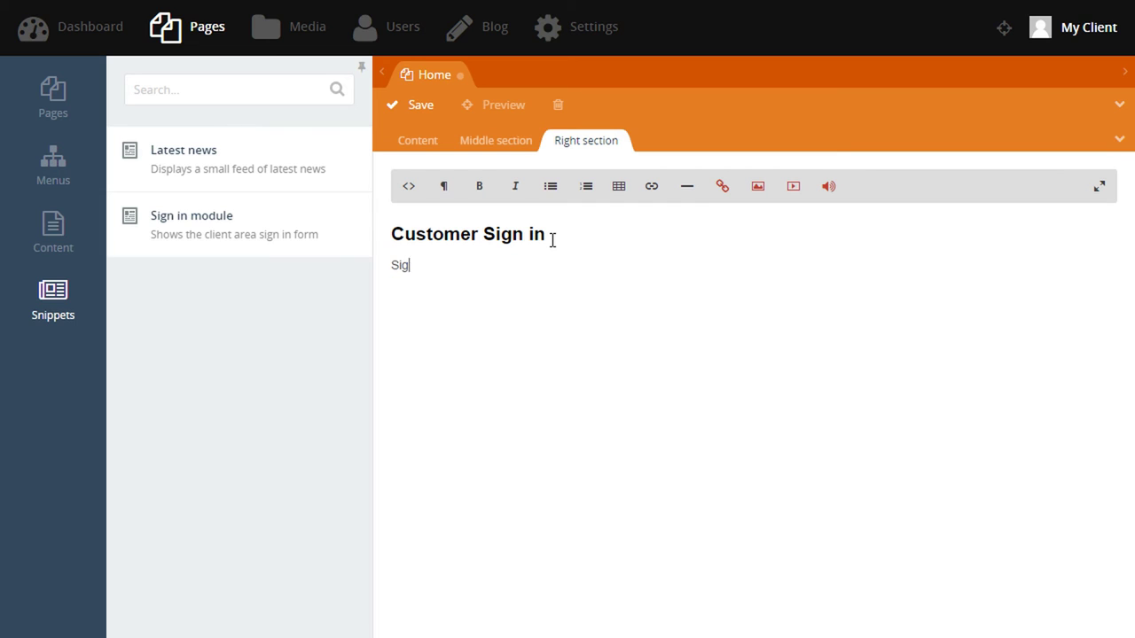
pyautogui.write('n in to view prices a')
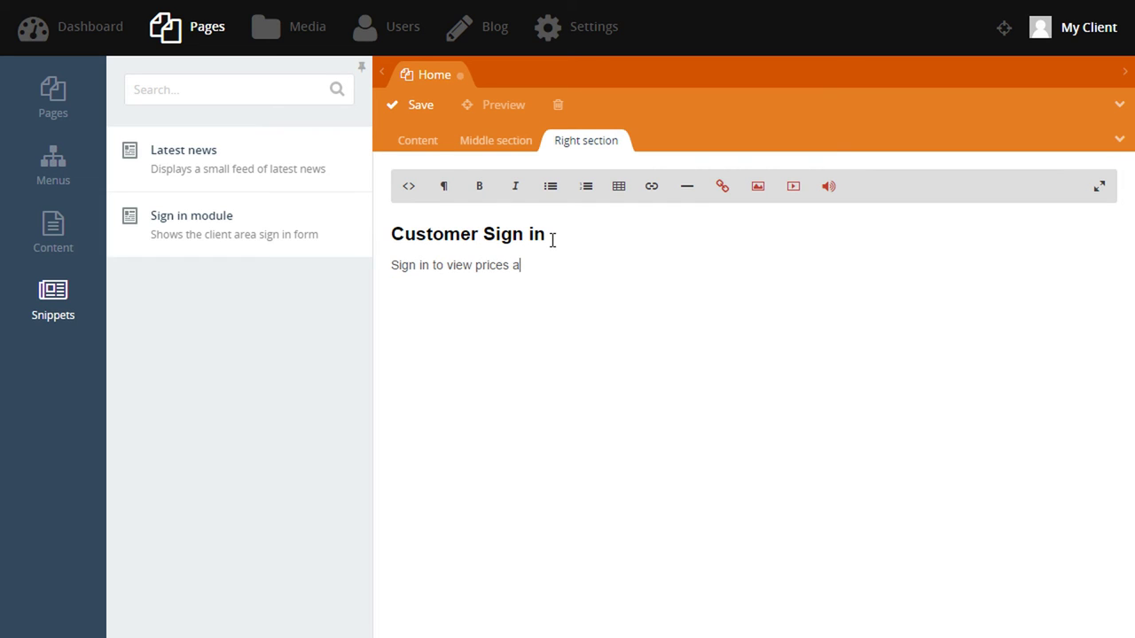
pyautogui.write('nd instructions.')
pyautogui.click(242, 242)
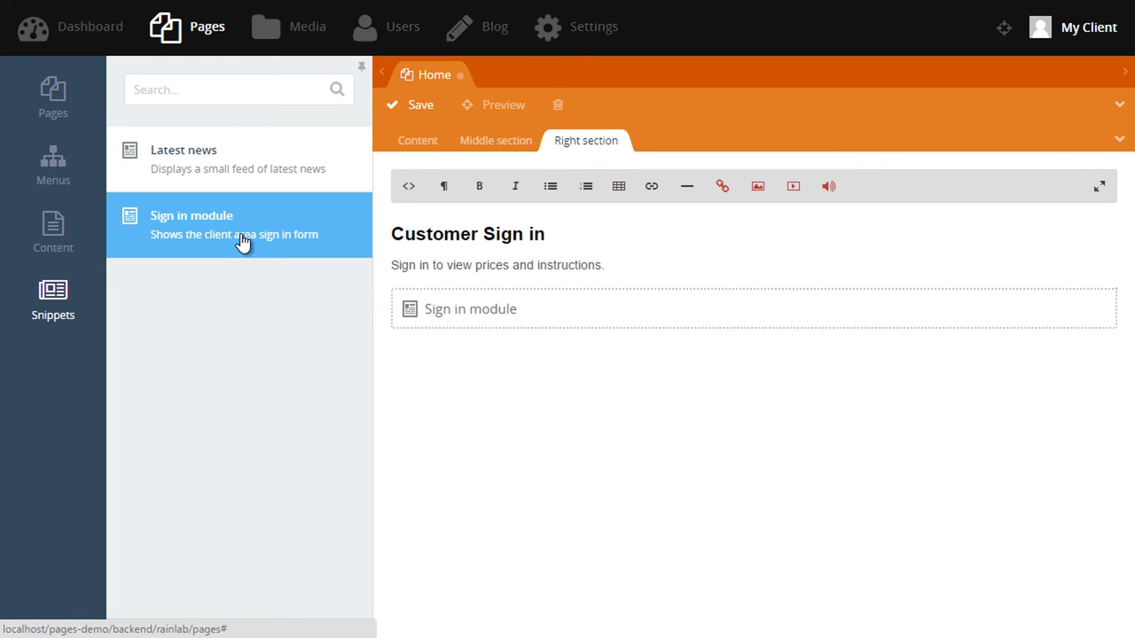
pyautogui.click(424, 105)
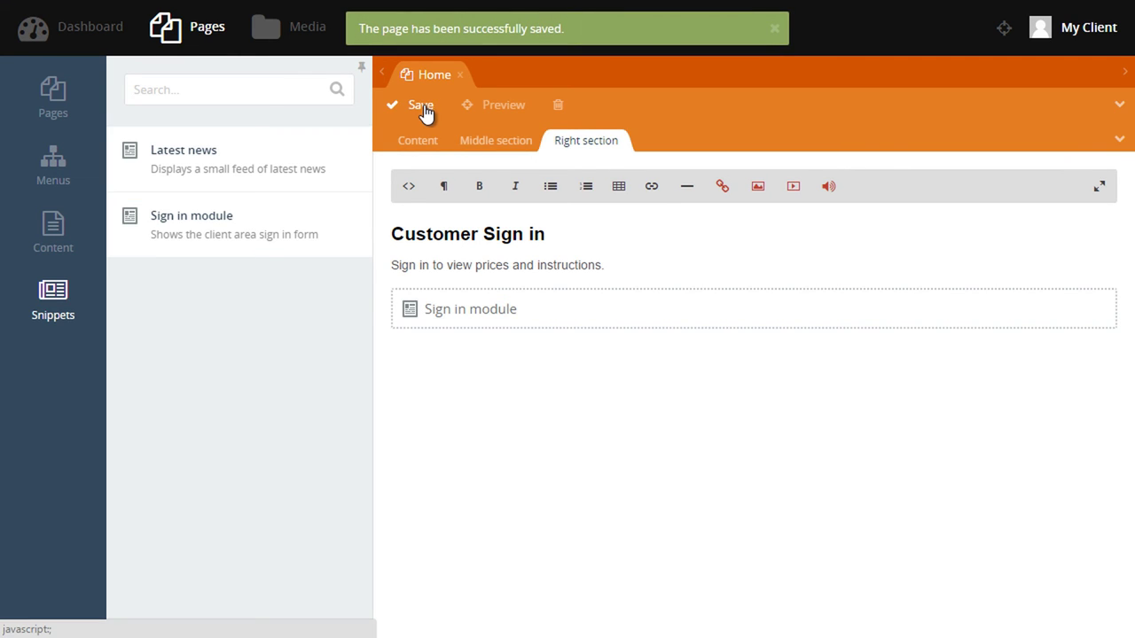
# Preview the home page and try the sign-in box's LOGIN and PASSWORD fields.
pyautogui.click(1005, 38)
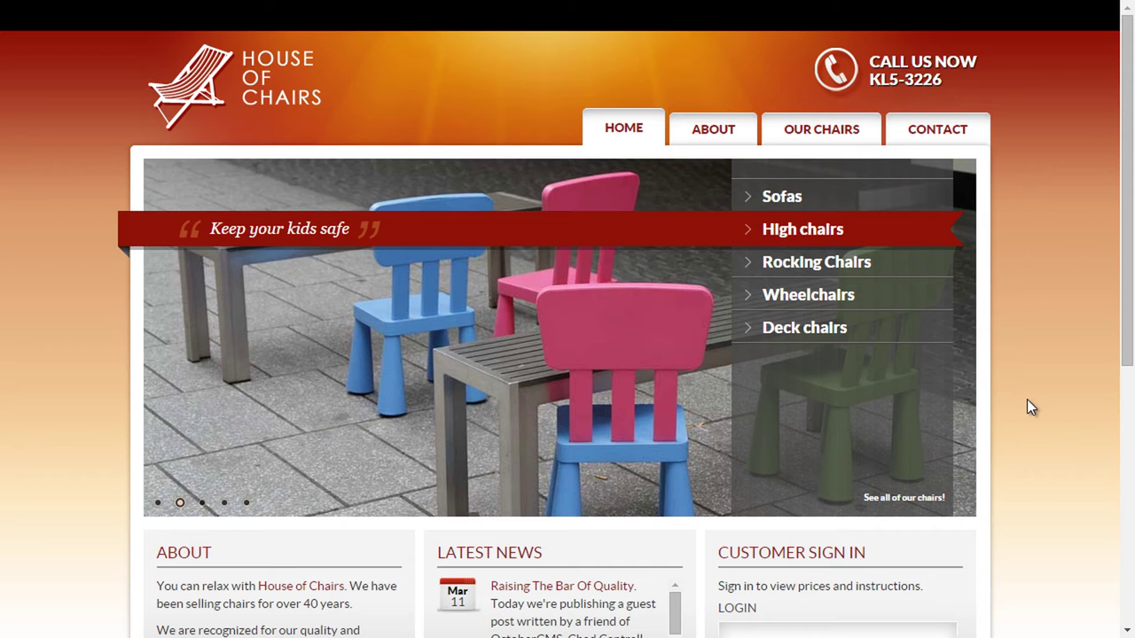
pyautogui.scroll(-3, 1027, 401)
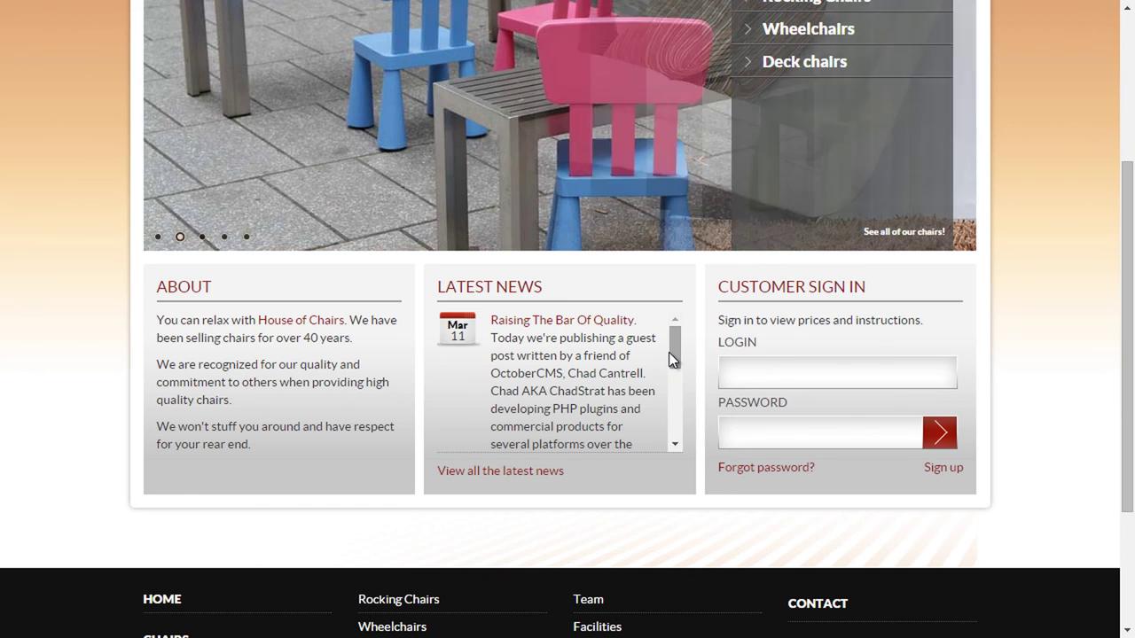
pyautogui.scroll(-1, 670, 379)
pyautogui.moveTo(670, 379); pyautogui.dragTo(675, 310)
pyautogui.click(807, 379)
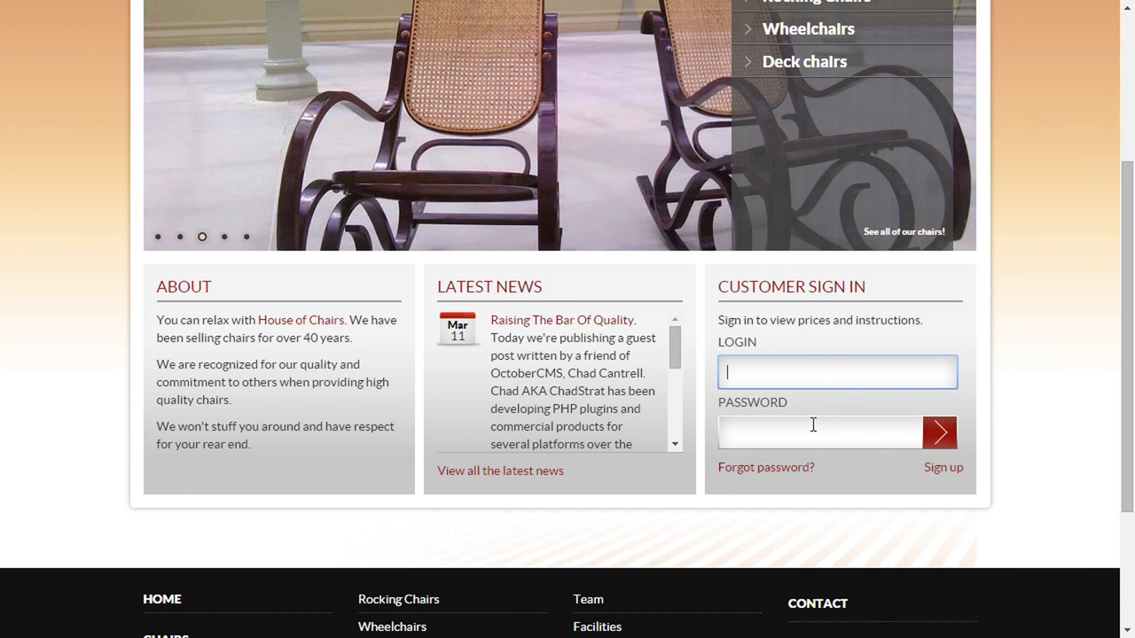
pyautogui.click(819, 432)
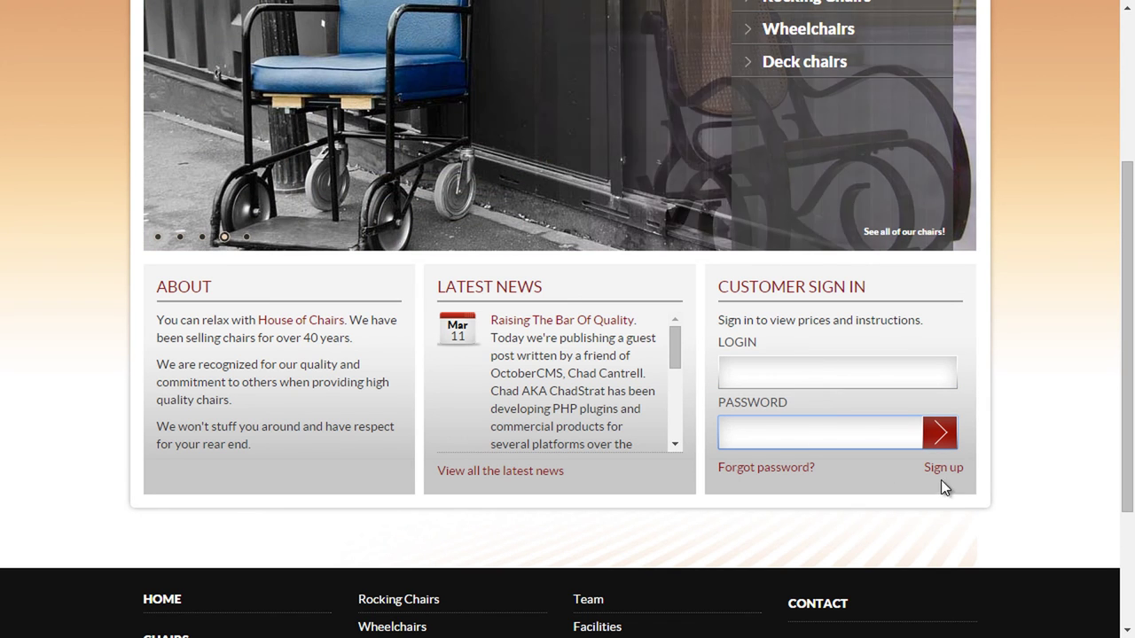
# Visit the client sign-up page, return home, and follow the latest news link to the Blog.
pyautogui.click(943, 468)
pyautogui.scroll(-2, 956, 475)
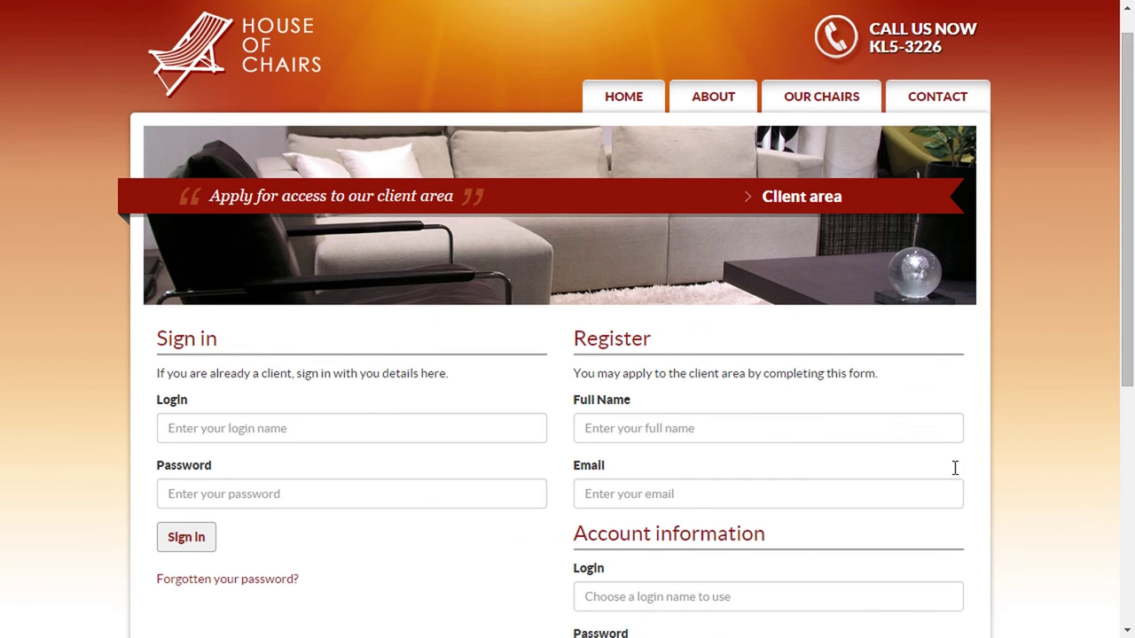
pyautogui.scroll(2, 954, 468)
pyautogui.hotkey('alt', 'Left')
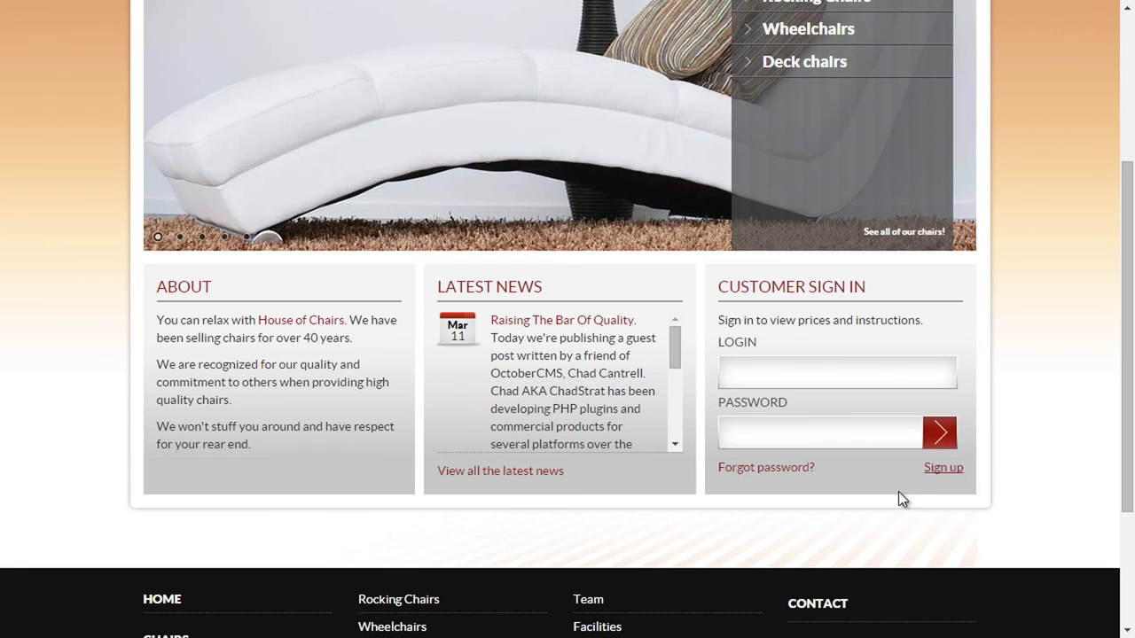
pyautogui.click(556, 472)
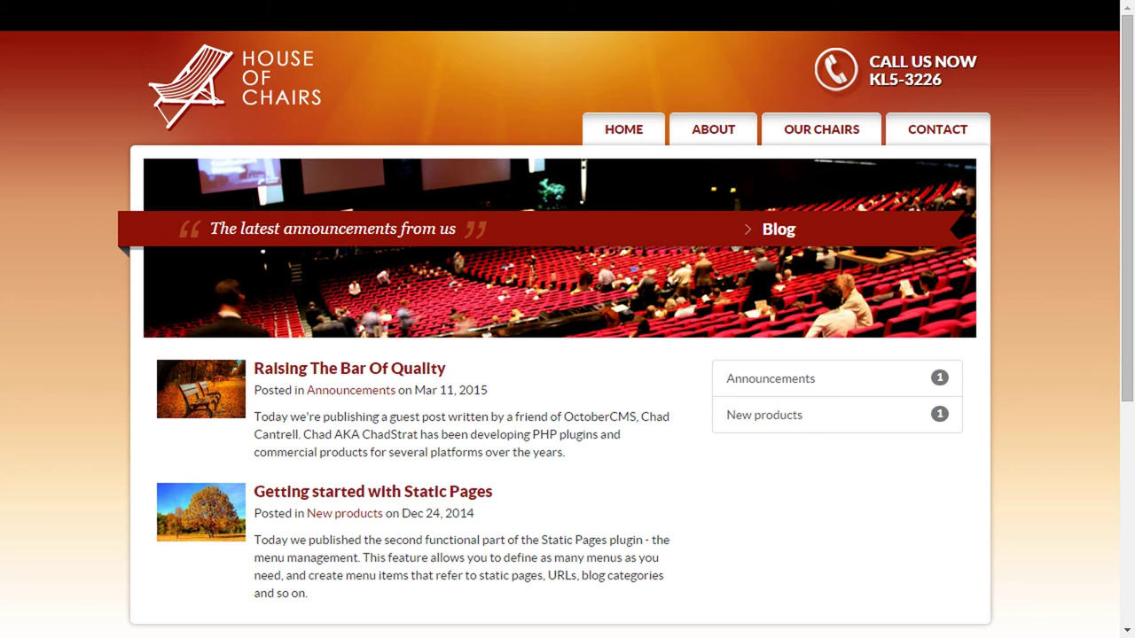
# Open the 'Raising The Bar Of Quality' and 'Getting started with Static Pages' posts, then return home.
pyautogui.click(404, 372)
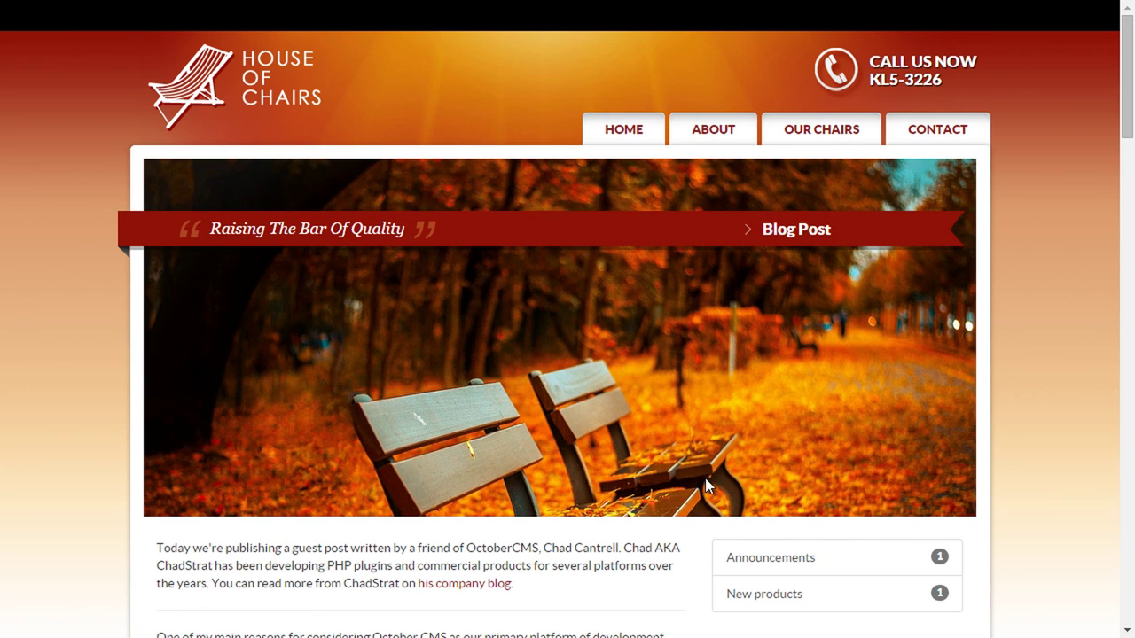
pyautogui.hotkey('alt', 'Left')
pyautogui.click(436, 487)
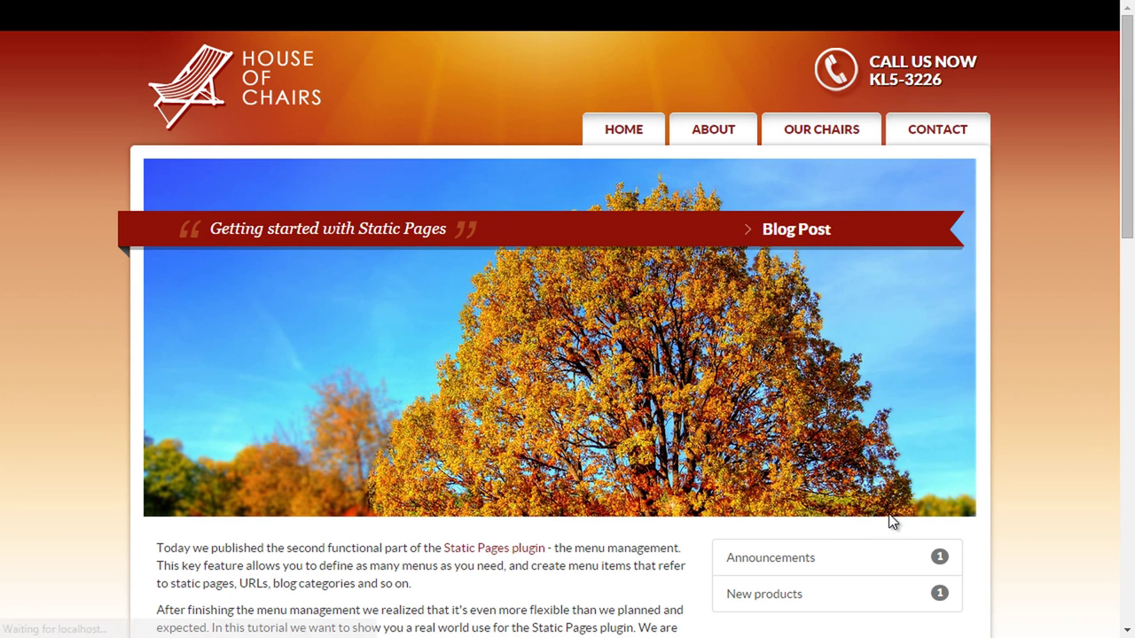
pyautogui.click(639, 128)
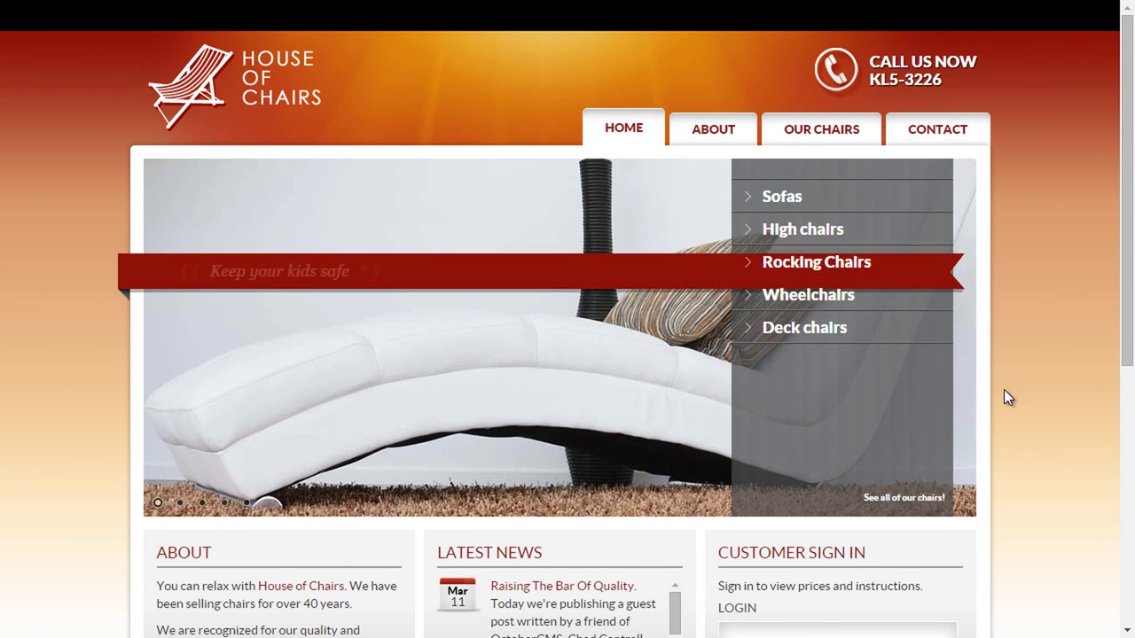
pyautogui.scroll(-4, 1004, 396)
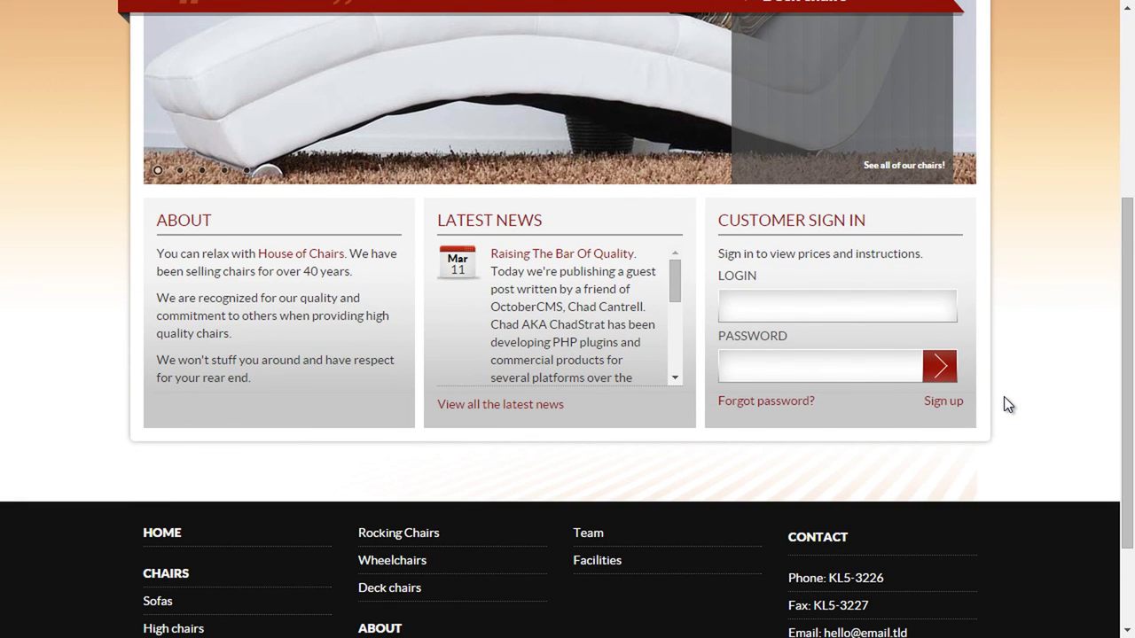